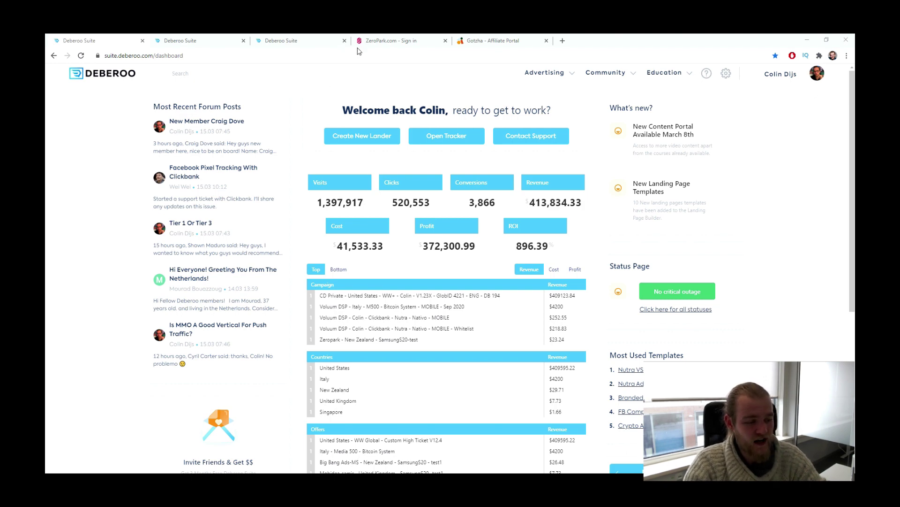
# Switch to the Gotzha affiliate portal and review the restrictions of the UK Samsung Galaxy S20 offer
pyautogui.click(490, 38)
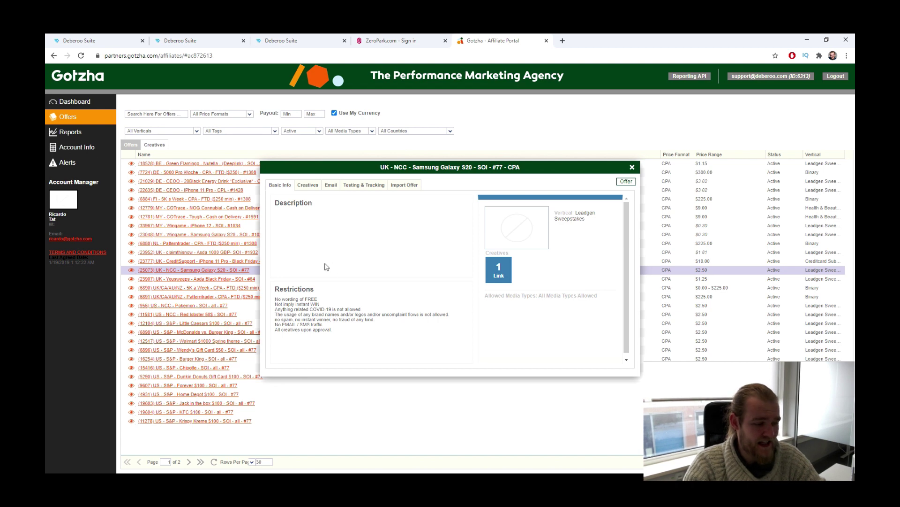
pyautogui.moveTo(504, 221)
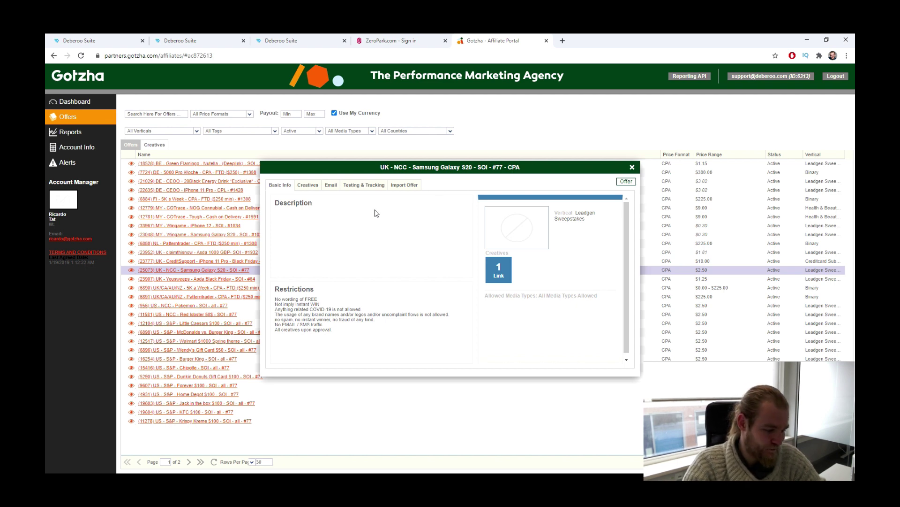
pyautogui.moveTo(275, 296); pyautogui.dragTo(349, 328)
pyautogui.click(356, 333)
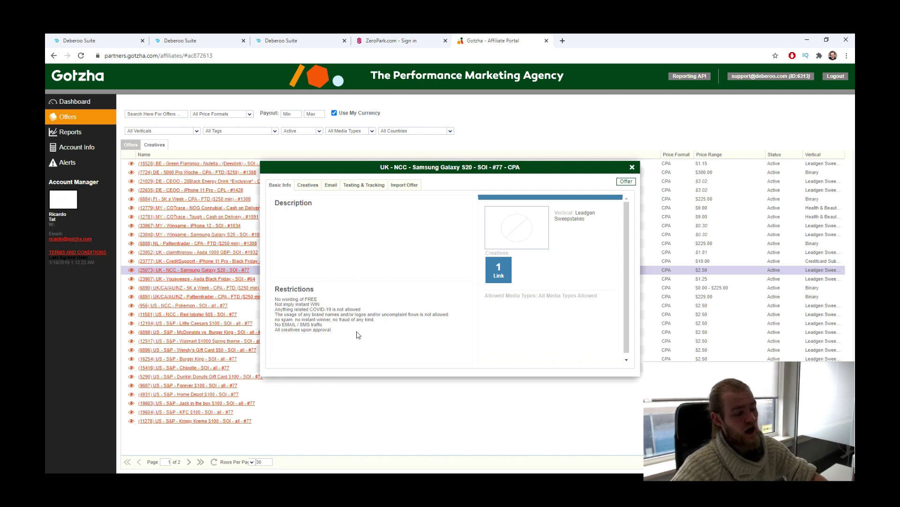
# Copy the unique link from the Samsung Galaxy S20 offer's creatives and open it in a new browser tab
pyautogui.click(305, 185)
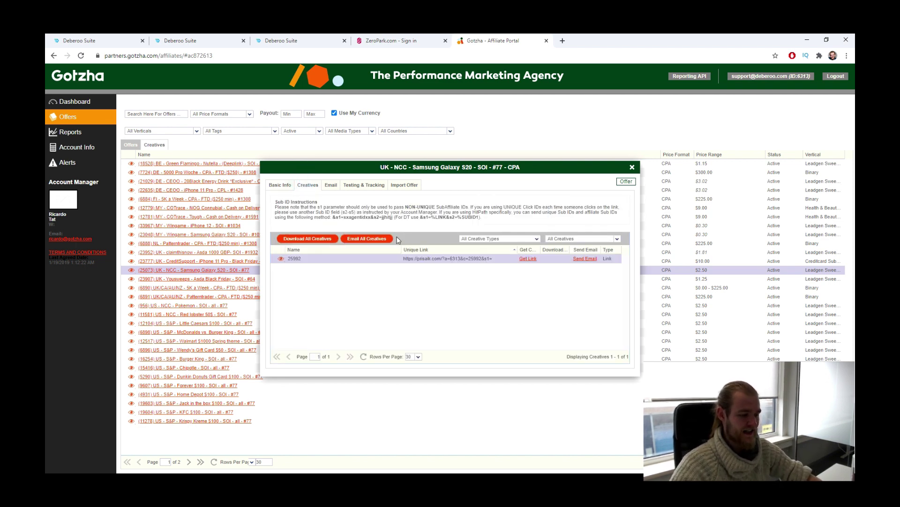
pyautogui.tripleClick(430, 259)
pyautogui.hotkey('ctrl', 'c')
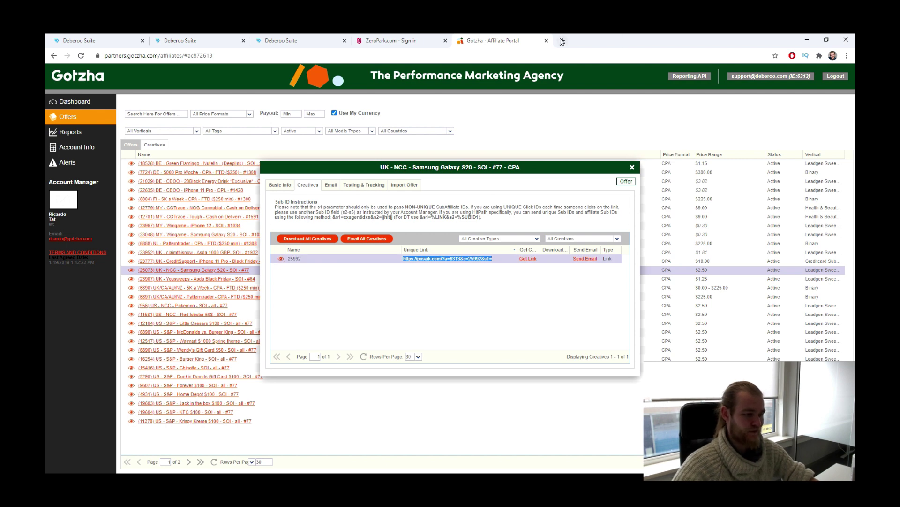
pyautogui.click(563, 41)
pyautogui.hotkey('ctrl', 'v')
pyautogui.press('Return')
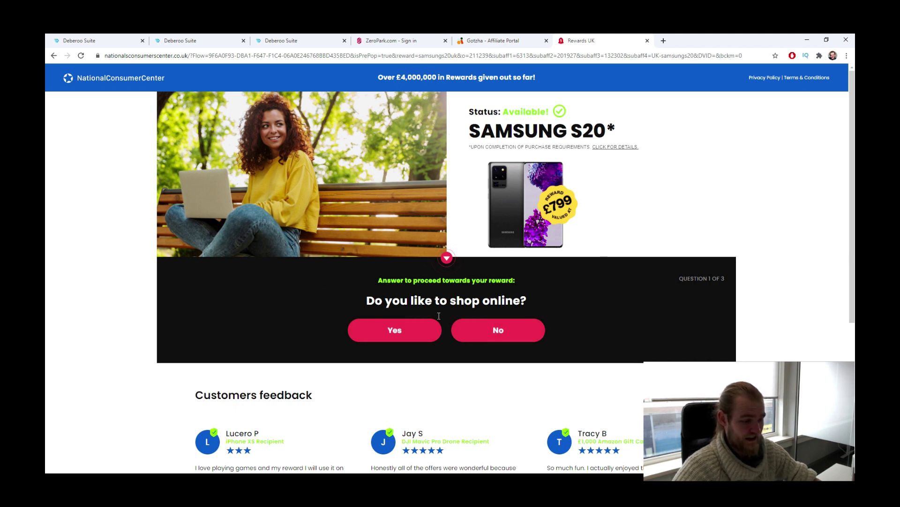
# Answer the offer page's three survey questions with Yes, Keep it and 3-7, and close the page
pyautogui.click(392, 330)
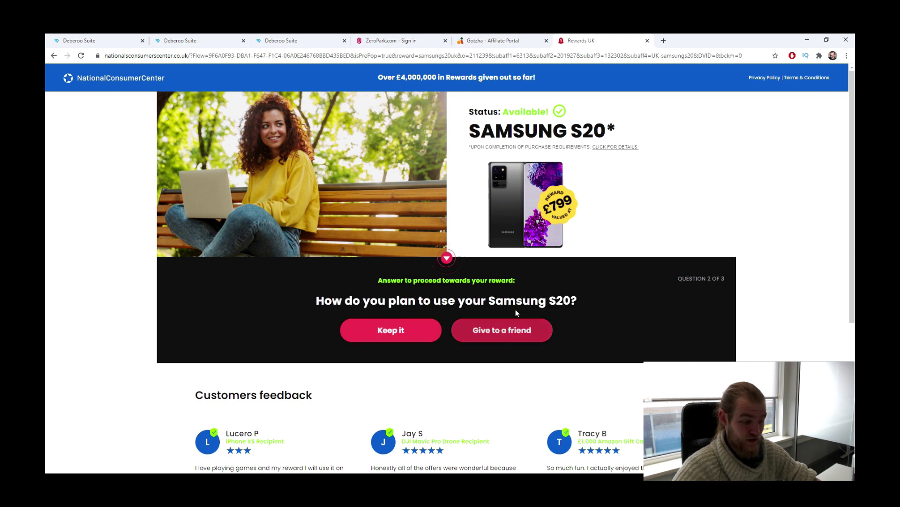
pyautogui.click(407, 326)
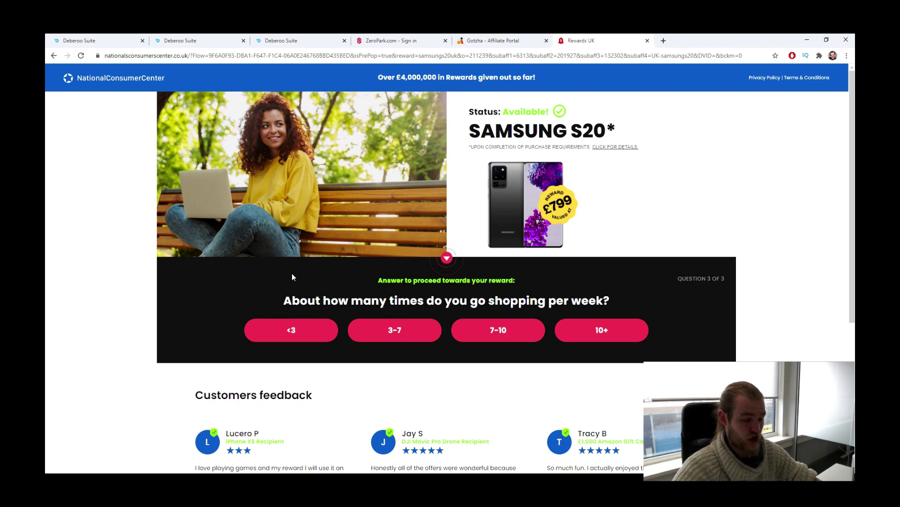
pyautogui.click(361, 328)
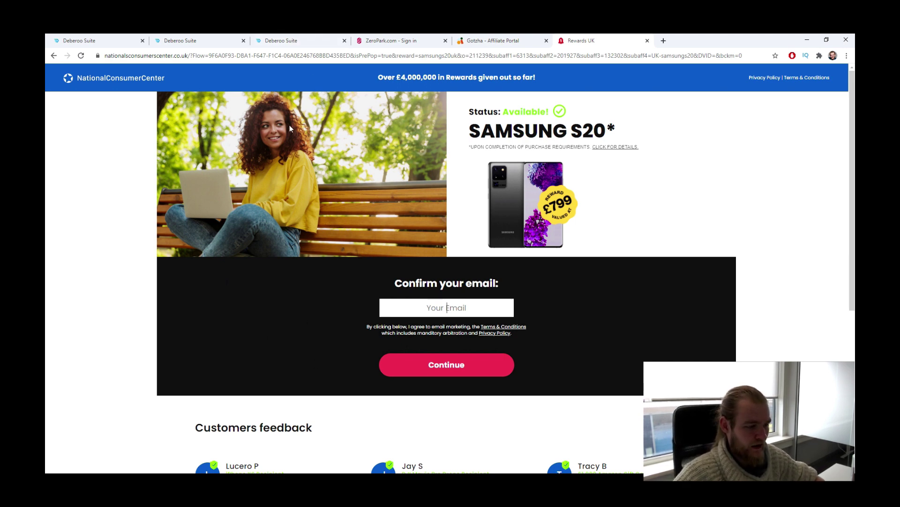
pyautogui.click(647, 41)
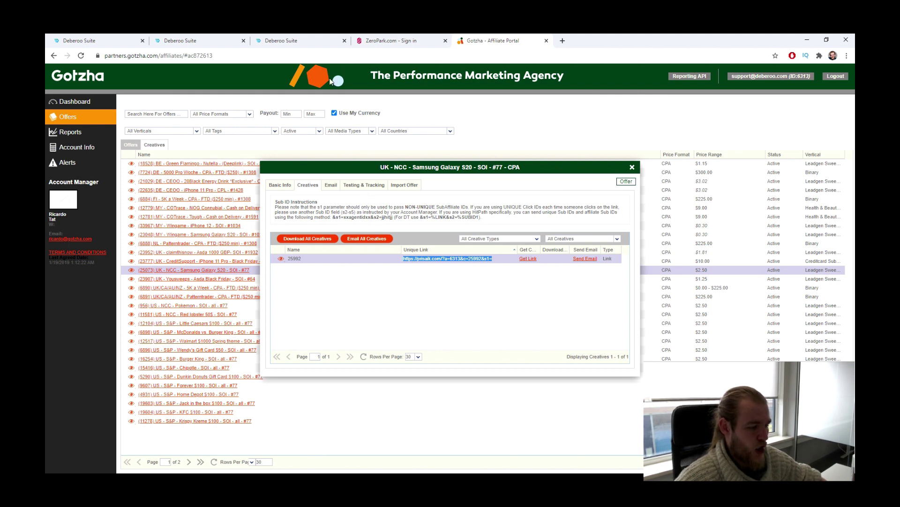
# Switch to the Deberoo landing page builder, open the landing page templates and filter them by the Sweepstakes vertical
pyautogui.click(186, 41)
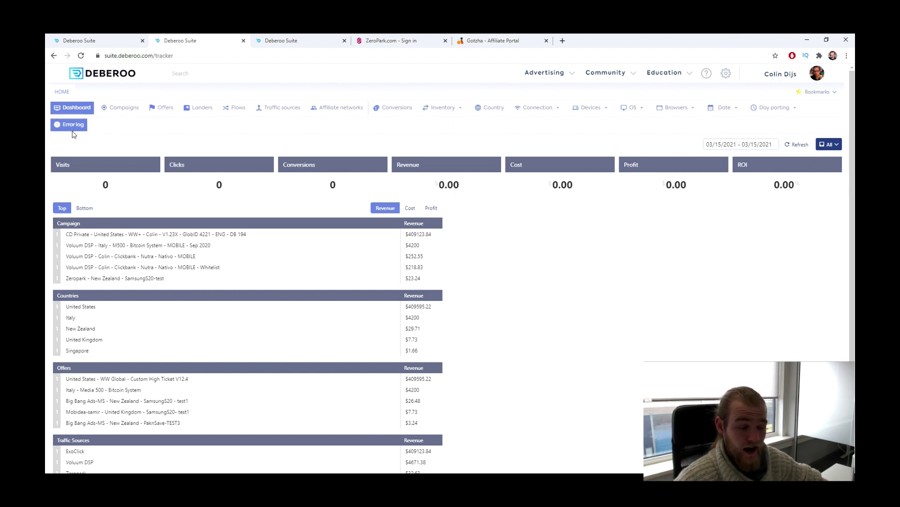
pyautogui.click(281, 40)
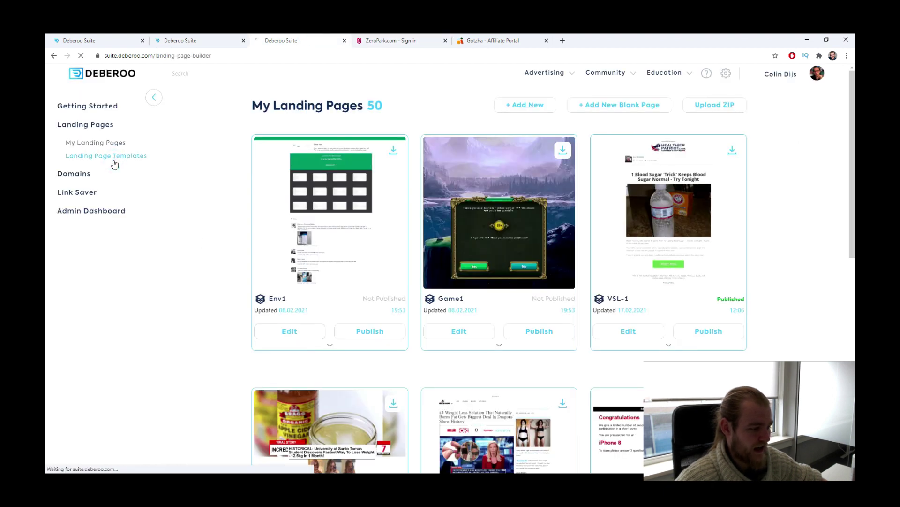
pyautogui.click(114, 158)
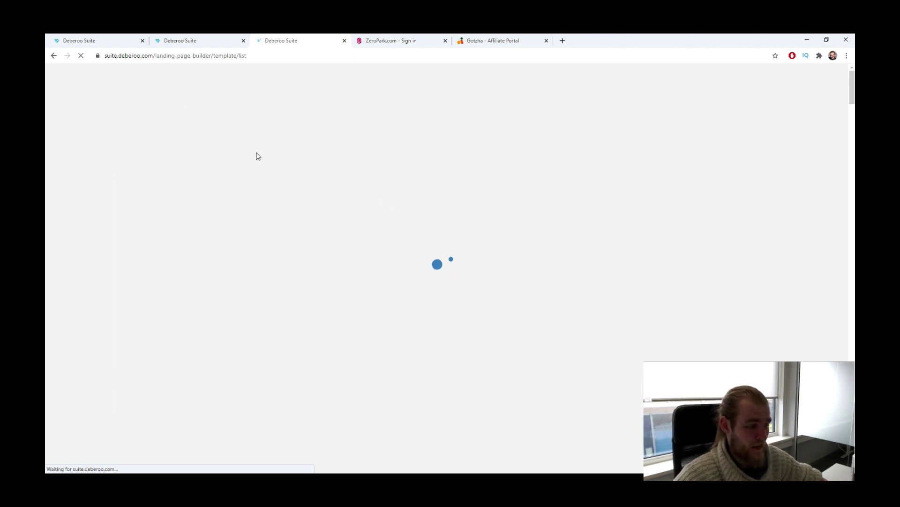
pyautogui.click(613, 104)
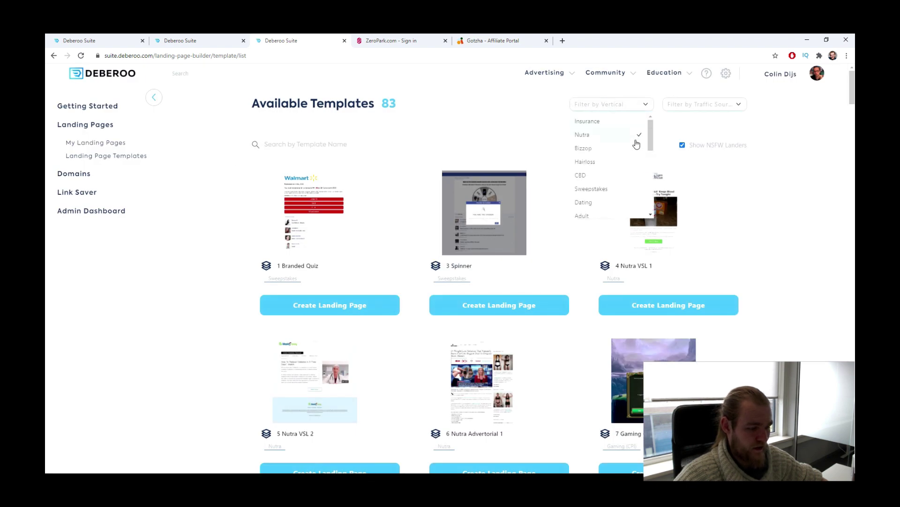
pyautogui.click(618, 190)
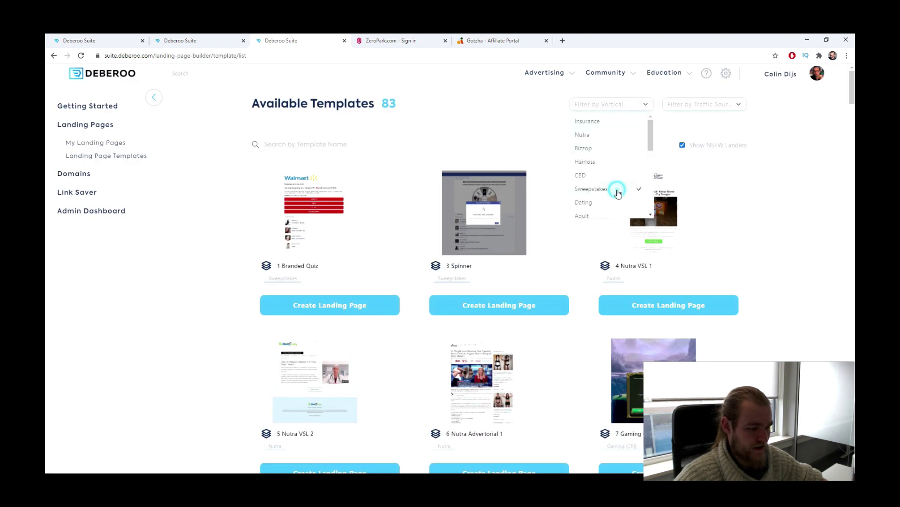
pyautogui.click(492, 117)
# Create a landing page named "UK - Samsung S20" from the 13 Quiz Lander template and dismiss the editor's hint
pyautogui.scroll(-1, 497, 117)
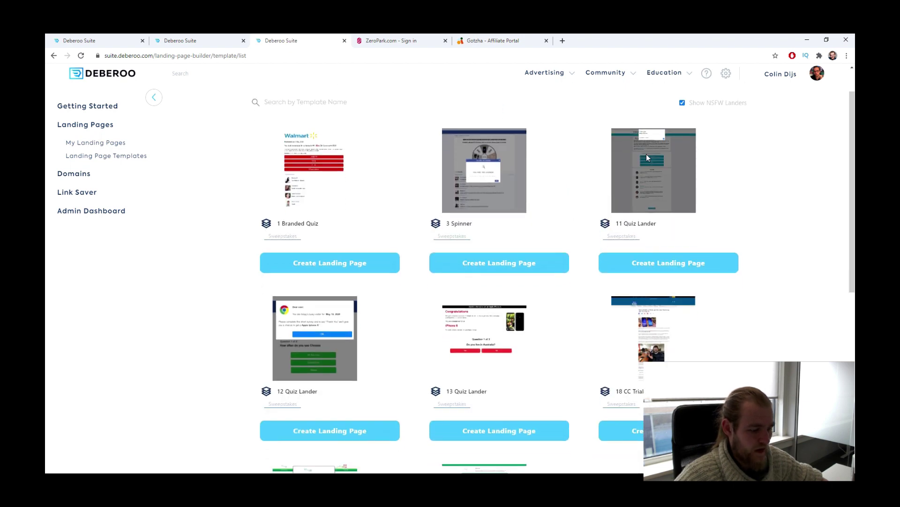
pyautogui.scroll(-1, 646, 154)
pyautogui.scroll(-6, 635, 170)
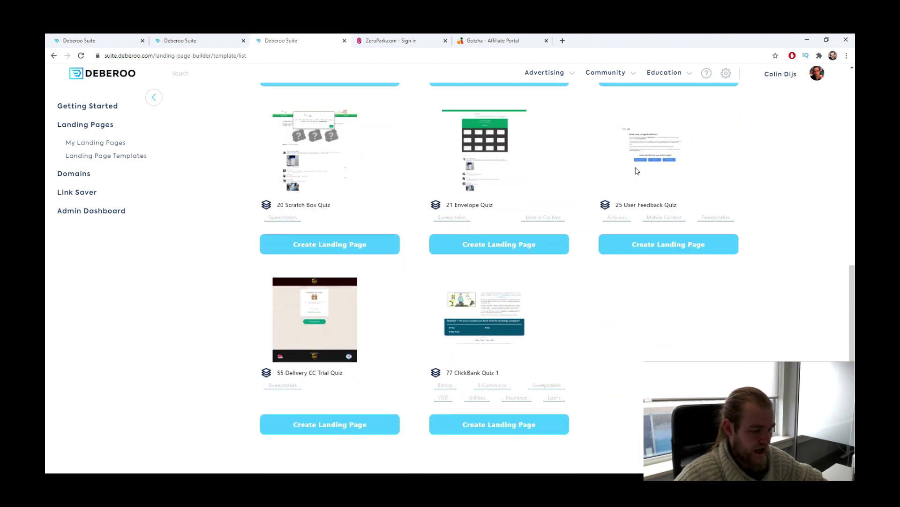
pyautogui.scroll(8, 764, 214)
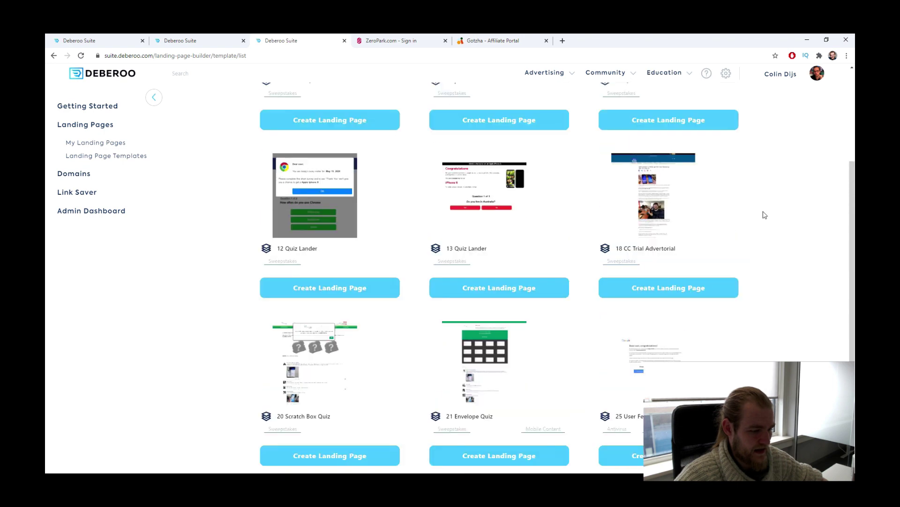
pyautogui.scroll(-3, 746, 213)
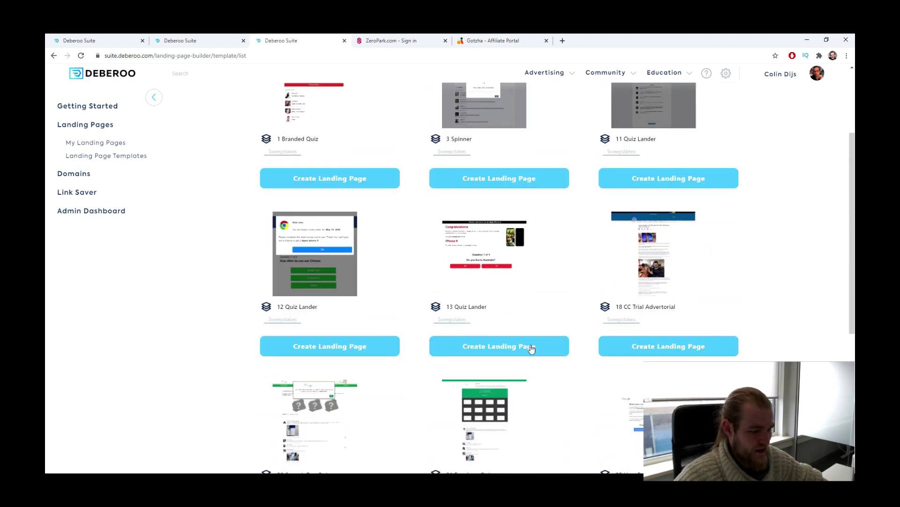
pyautogui.click(532, 344)
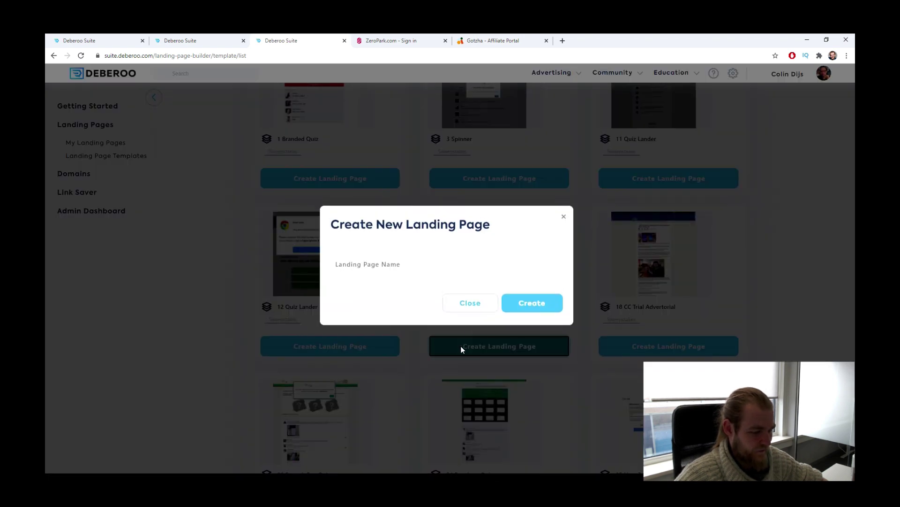
pyautogui.click(473, 264)
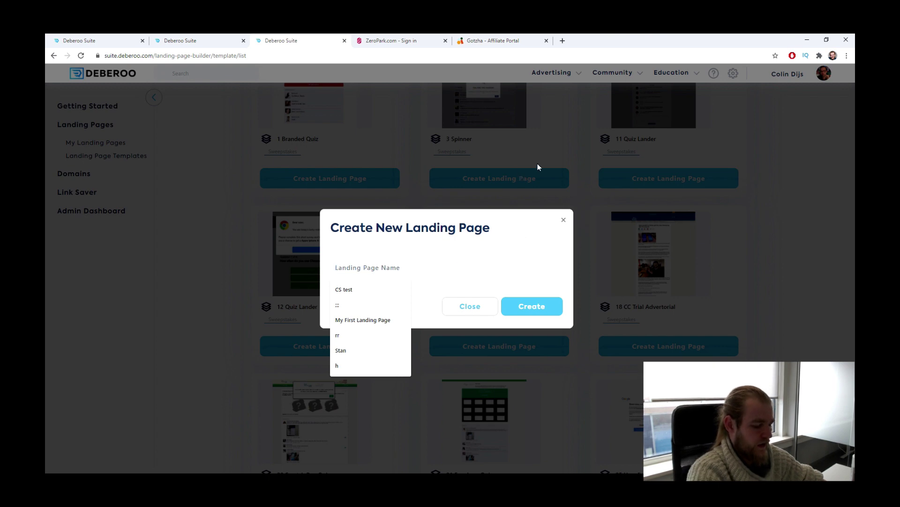
pyautogui.write('UK - Sam')
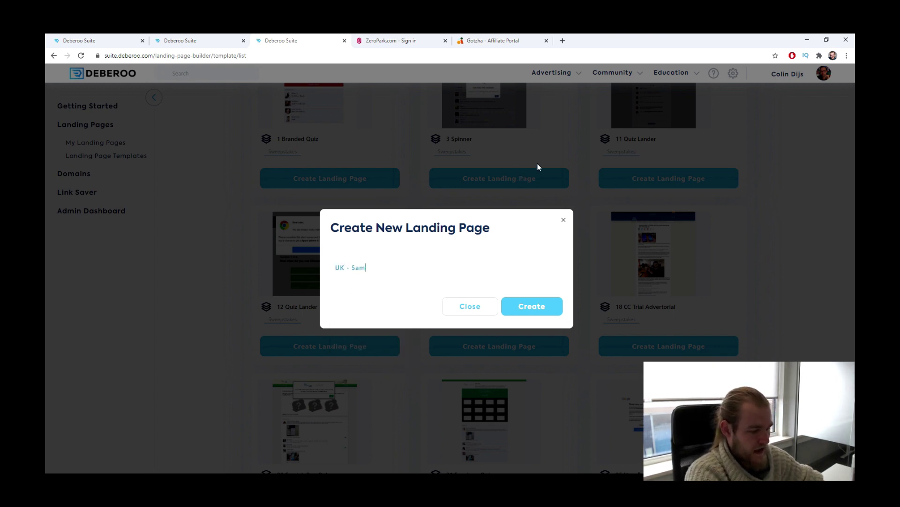
pyautogui.write('siun S')
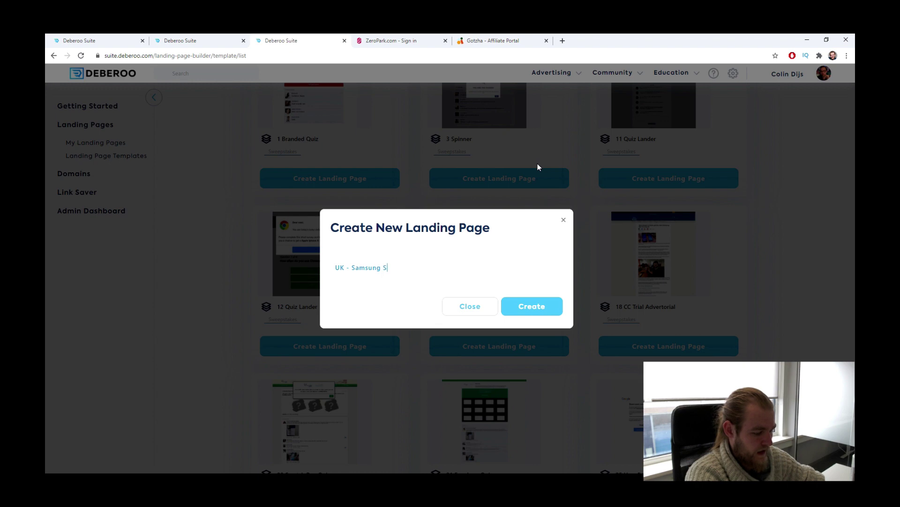
pyautogui.write('20')
pyautogui.click(546, 306)
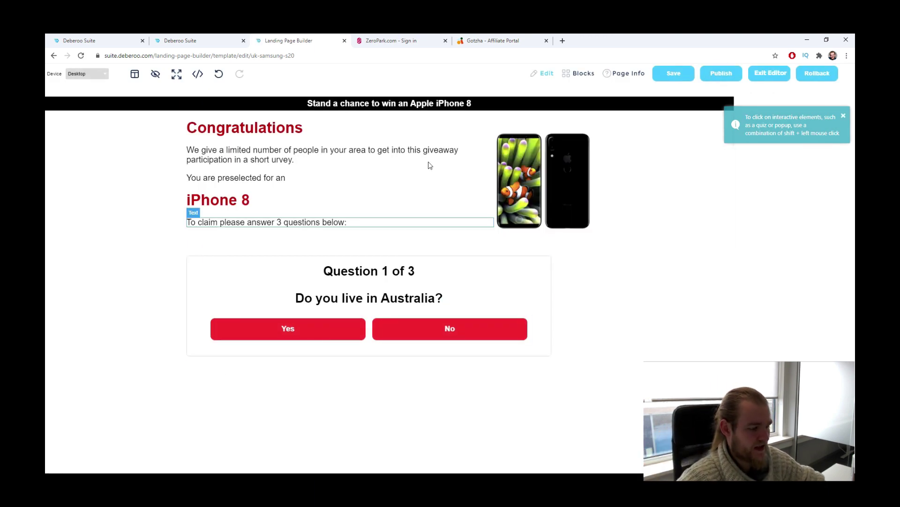
pyautogui.click(843, 116)
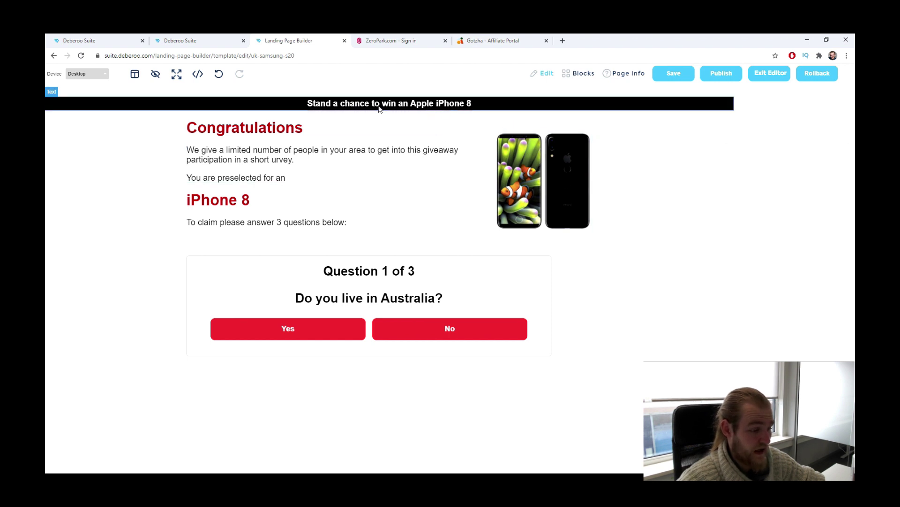
# Change the black banner's text to "Stand a chance to win a Samsung S20"
pyautogui.doubleClick(411, 103)
pyautogui.moveTo(489, 102); pyautogui.dragTo(408, 115)
pyautogui.press('BackSpace')
pyautogui.press('BackSpace')
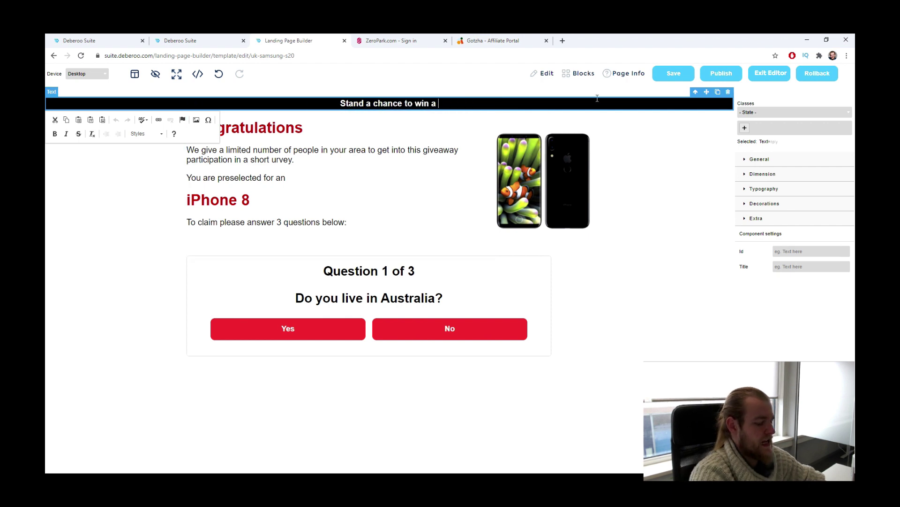
pyautogui.write('Samsung ')
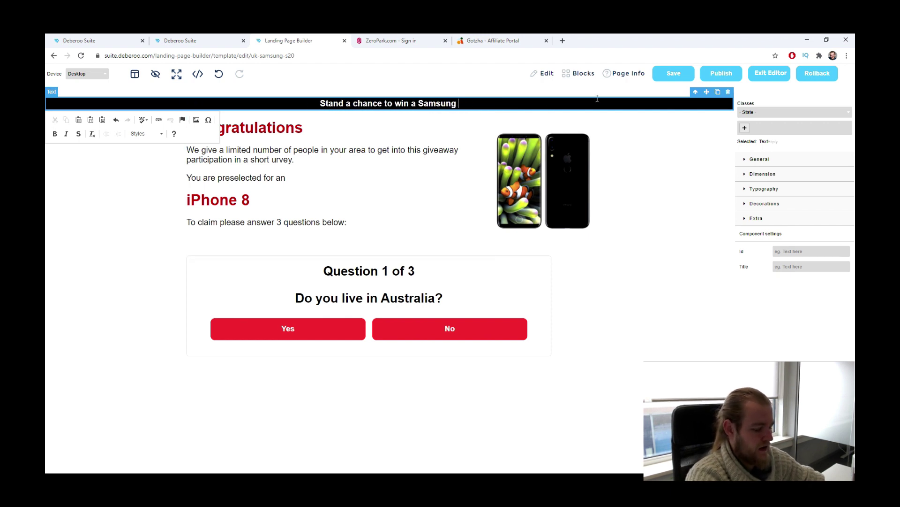
pyautogui.write('S20')
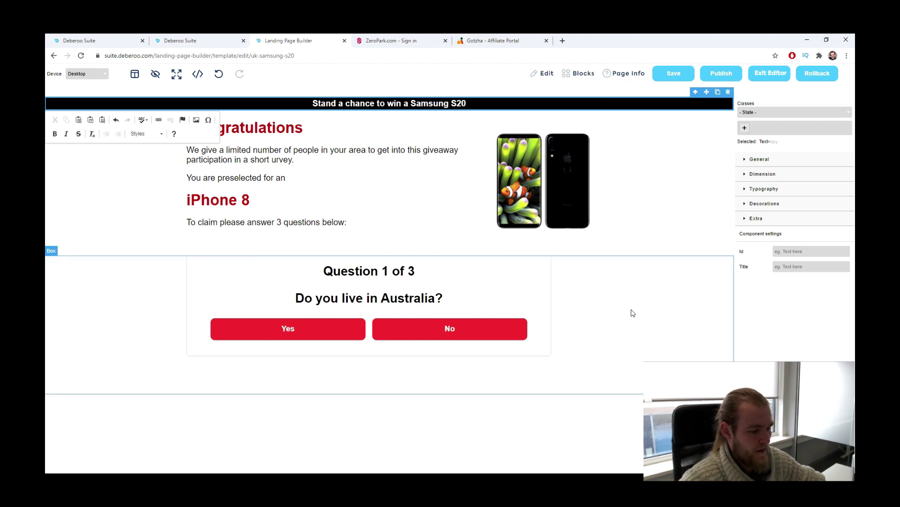
pyautogui.click(631, 311)
# Search Google Images for "samsung s20" in a new tab to find a replacement for the landing page's phone picture
pyautogui.click(589, 137)
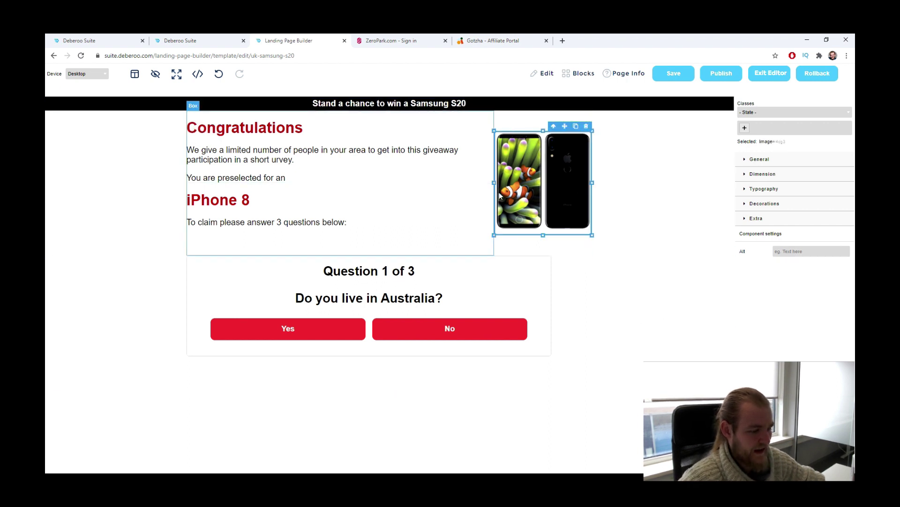
pyautogui.click(562, 40)
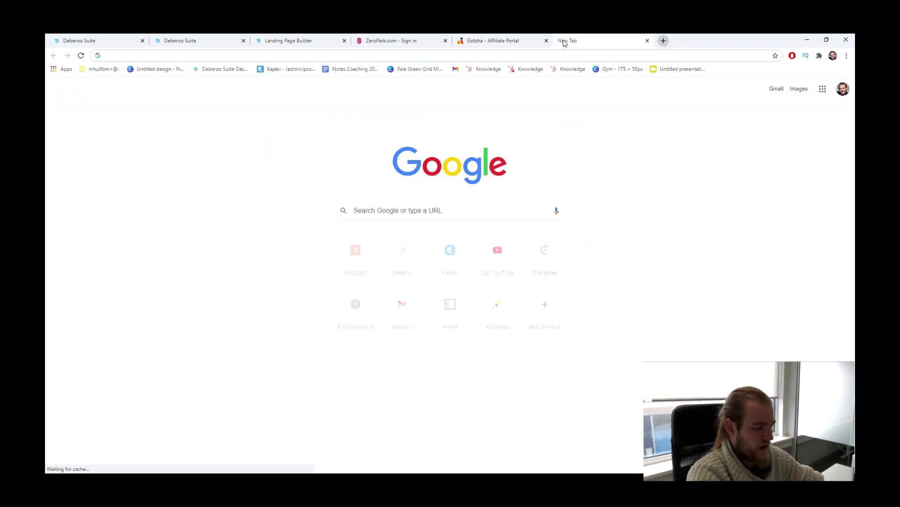
pyautogui.write('samsu')
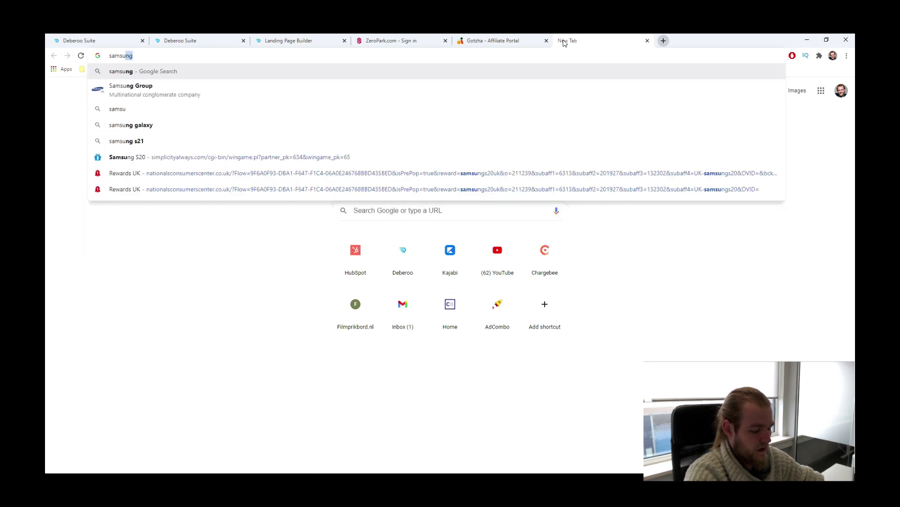
pyautogui.write('ng s20')
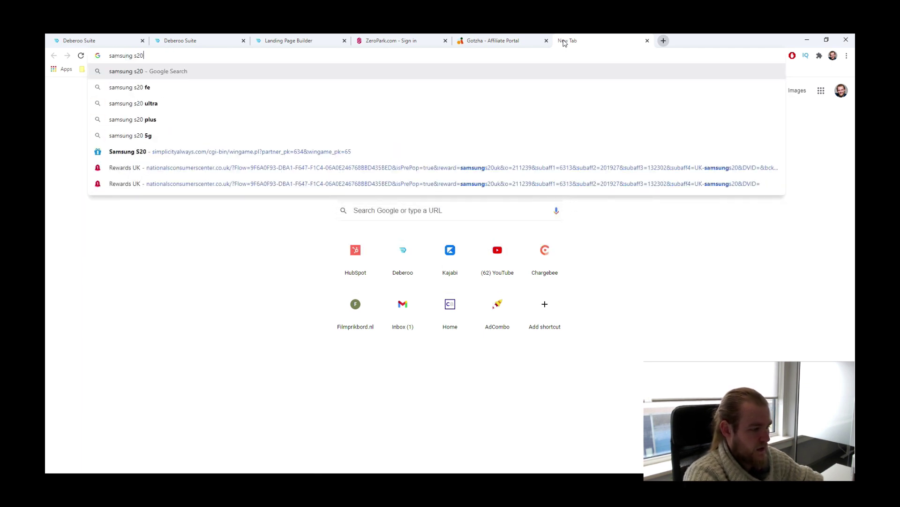
pyautogui.press('Return')
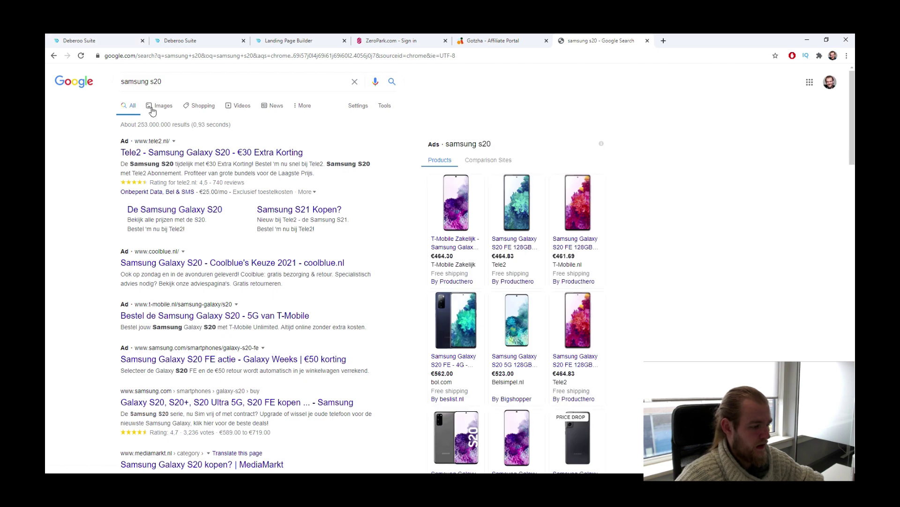
pyautogui.click(140, 109)
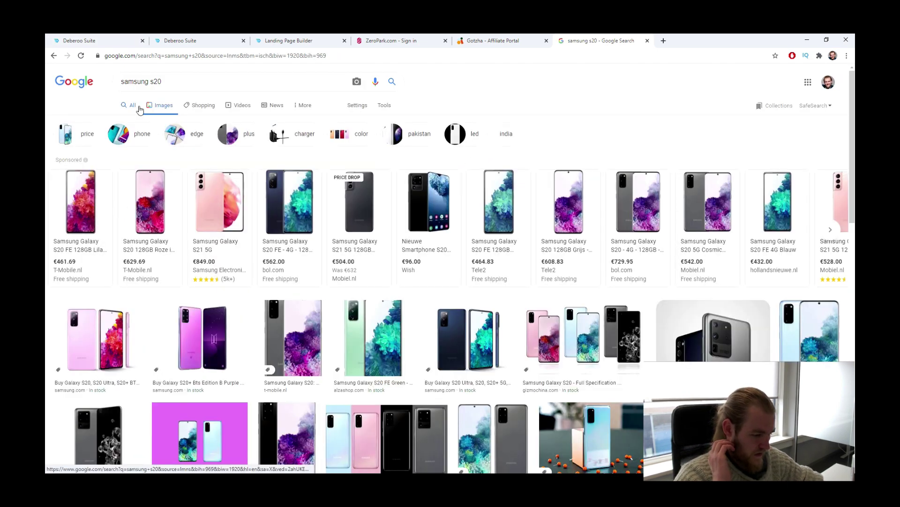
pyautogui.scroll(-4, 479, 273)
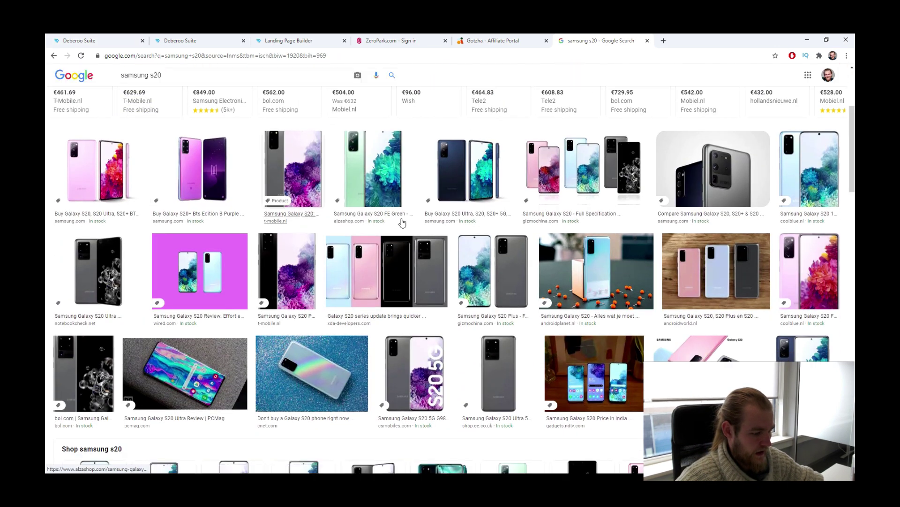
# Open the Gizmochina front-and-back picture of the Samsung Galaxy S20 Plus and save it to Downloads as Samsung-Galaxy-S20-Plus-500x500
pyautogui.click(479, 273)
pyautogui.rightClick(722, 215)
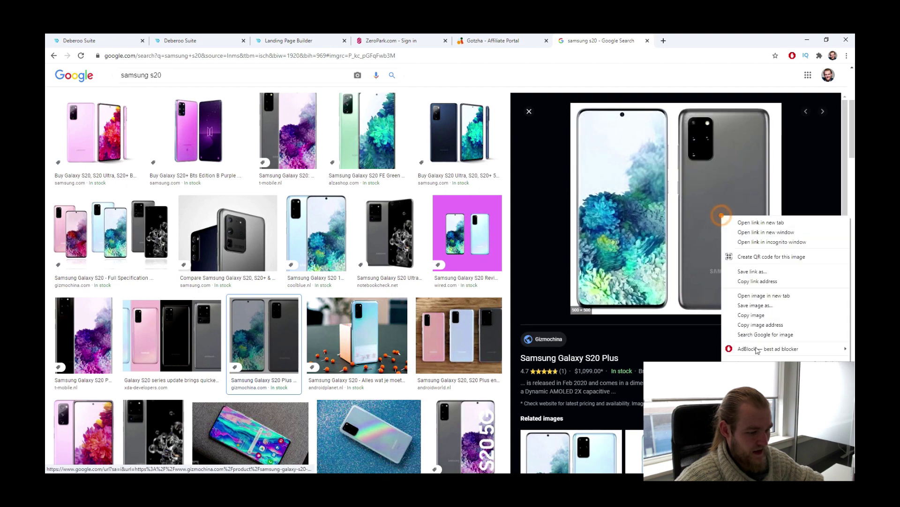
pyautogui.click(781, 308)
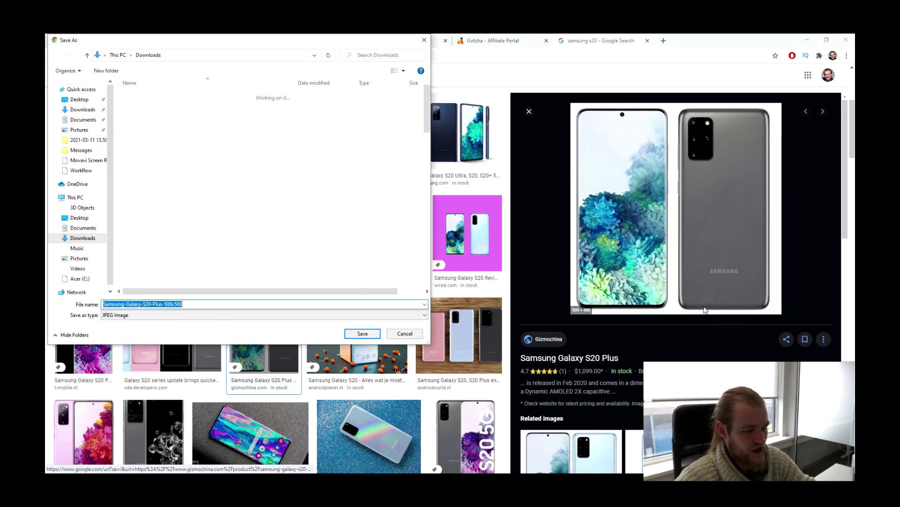
pyautogui.press('Return')
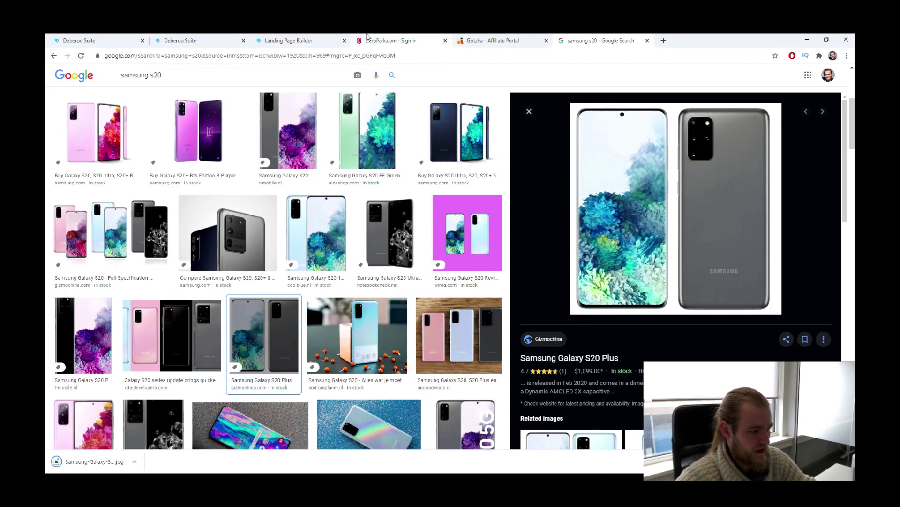
# Return to the landing page builder and replace the iPhone picture with the downloaded Samsung-Galaxy-S20-Plus-500x500.jpg
pyautogui.click(276, 37)
pyautogui.doubleClick(534, 167)
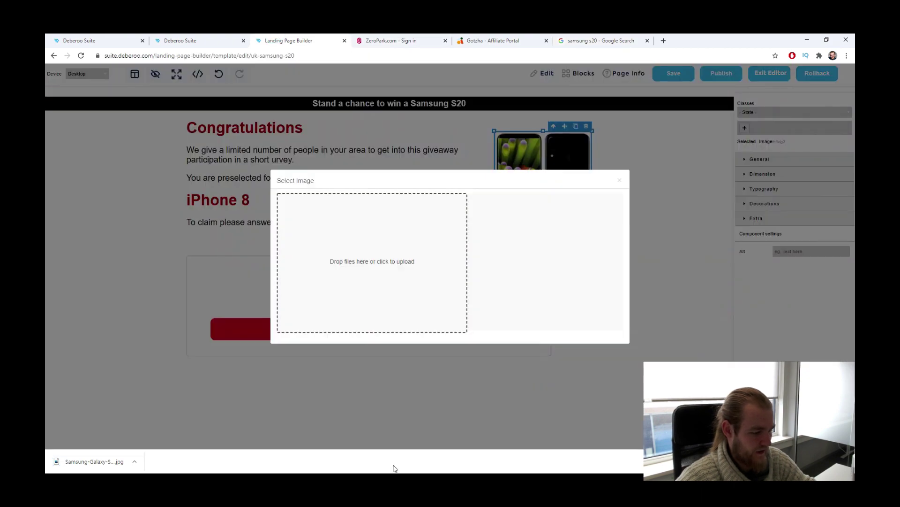
pyautogui.moveTo(96, 461); pyautogui.dragTo(406, 264)
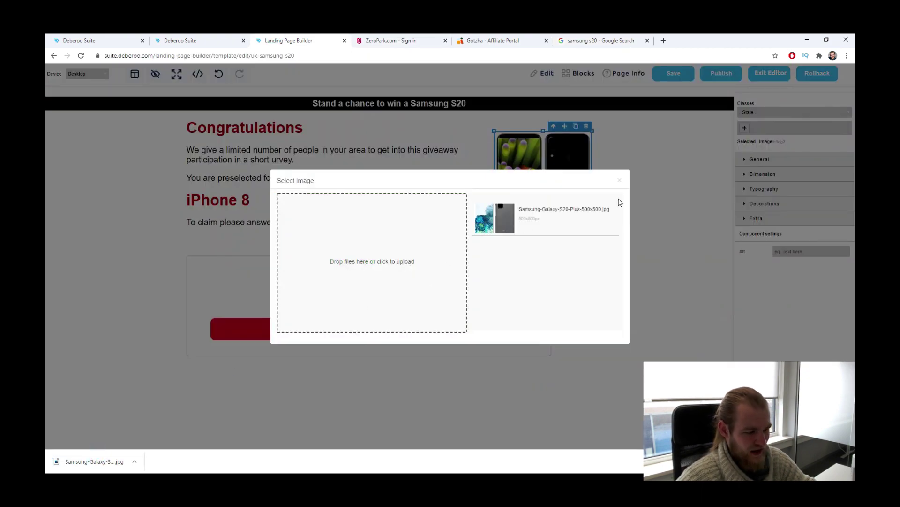
pyautogui.click(554, 217)
pyautogui.click(619, 180)
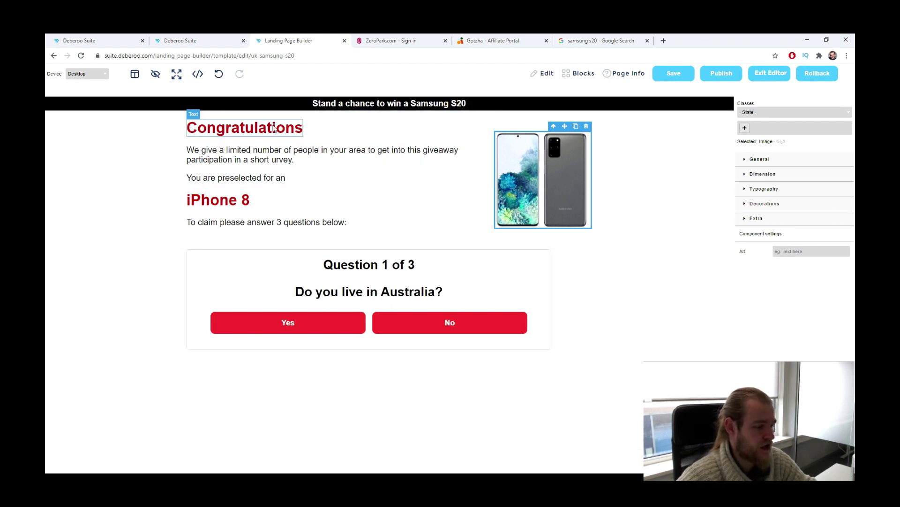
# Insert "the chance" before "to get" in the paragraph below the Congratulations heading
pyautogui.doubleClick(224, 155)
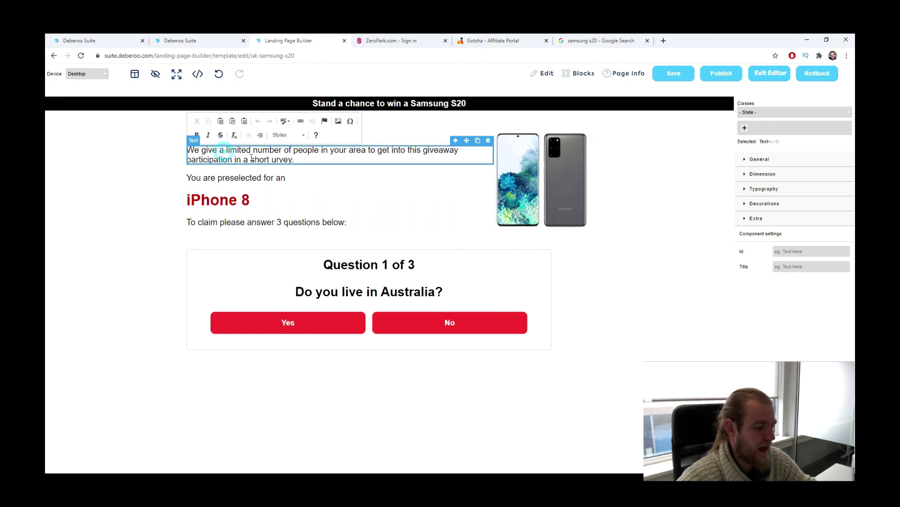
pyautogui.moveTo(294, 160); pyautogui.dragTo(367, 155)
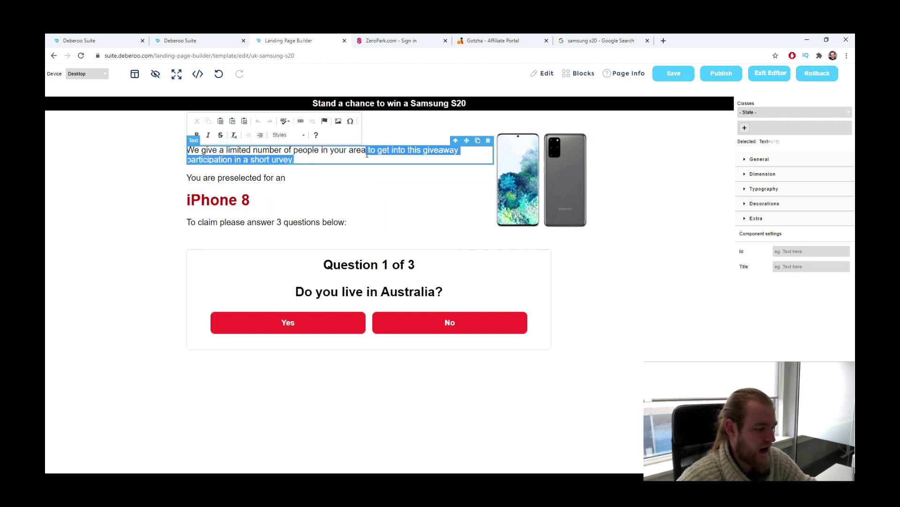
pyautogui.click(370, 153)
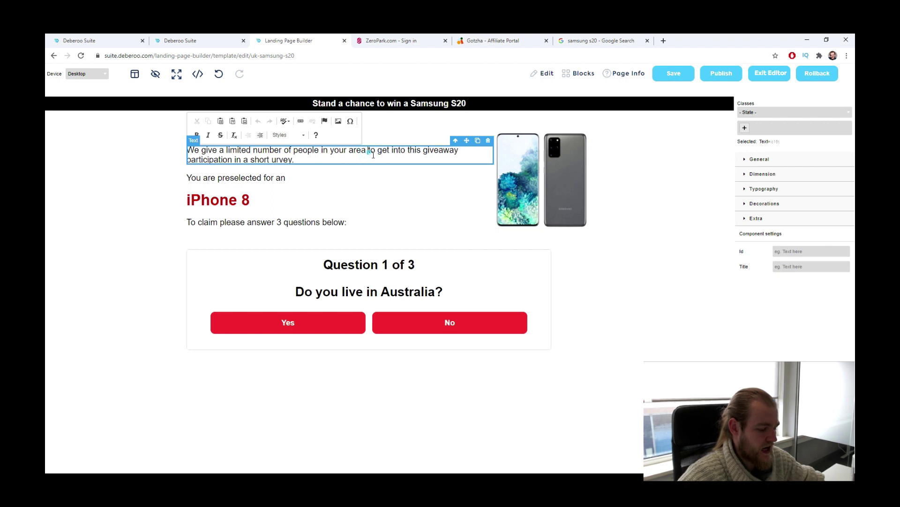
pyautogui.write('the chance to g')
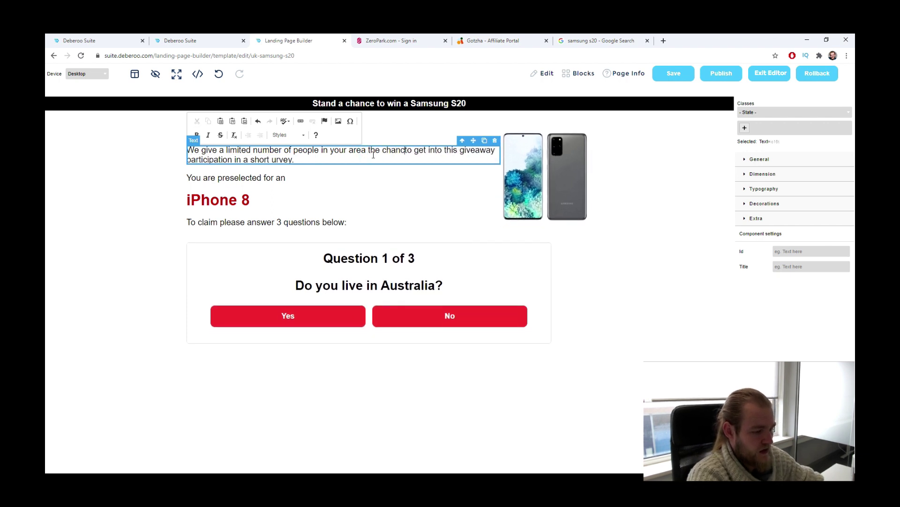
pyautogui.write('et')
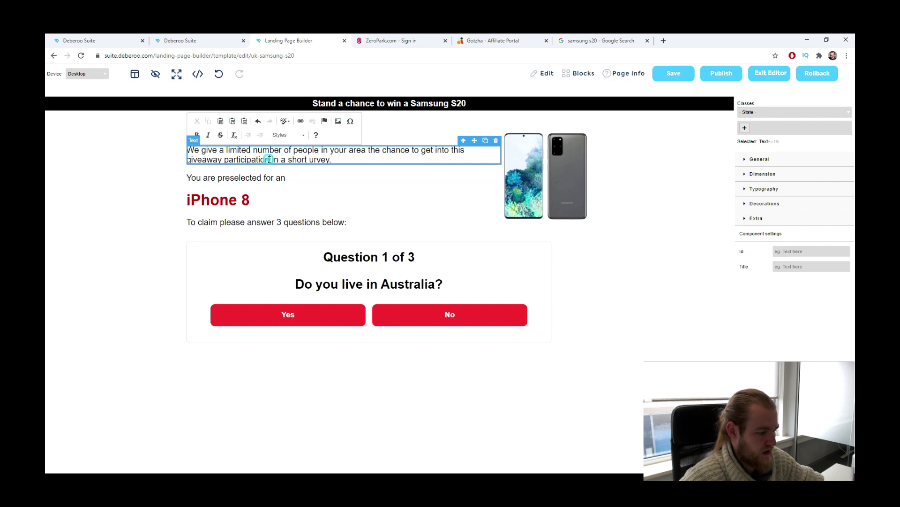
# End the intro paragraph with a period after "giveaway participation" and delete the remaining words "in a short urvey."
pyautogui.write('.')
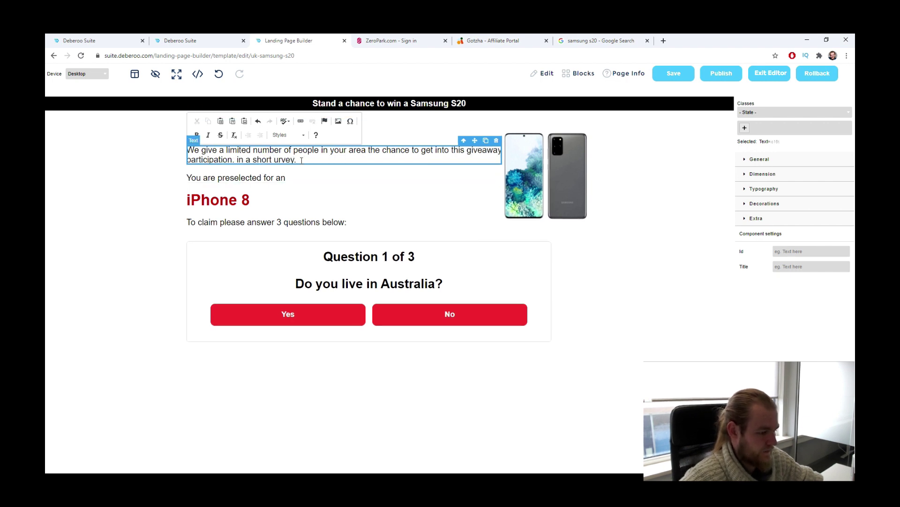
pyautogui.moveTo(302, 160); pyautogui.dragTo(241, 162)
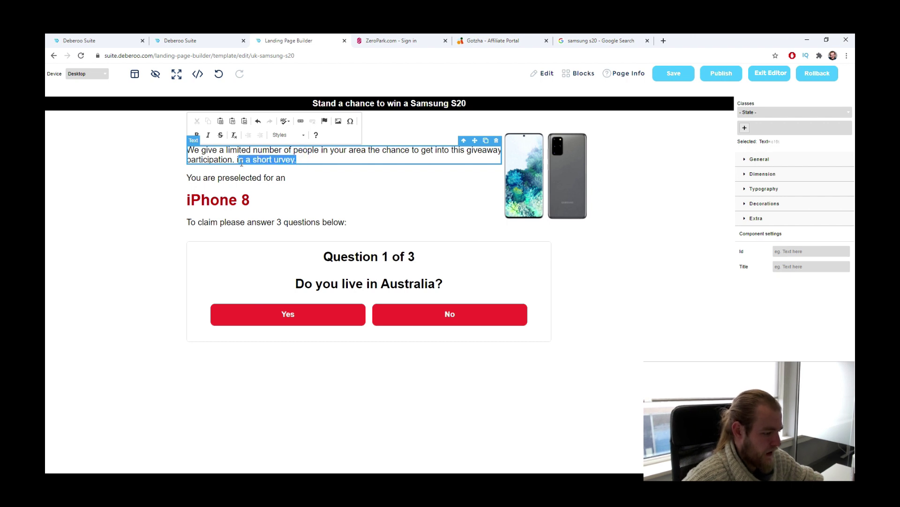
pyautogui.press('BackSpace')
pyautogui.press('BackSpace')
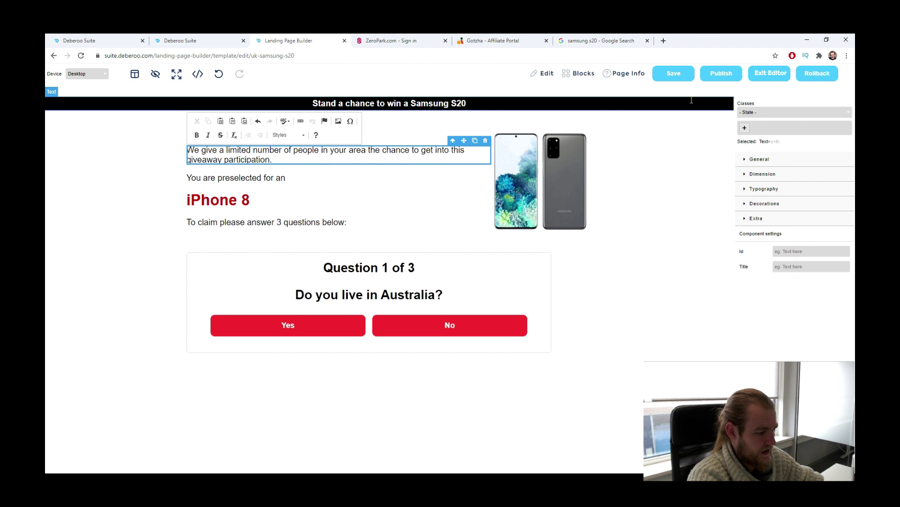
pyautogui.press('BackSpace')
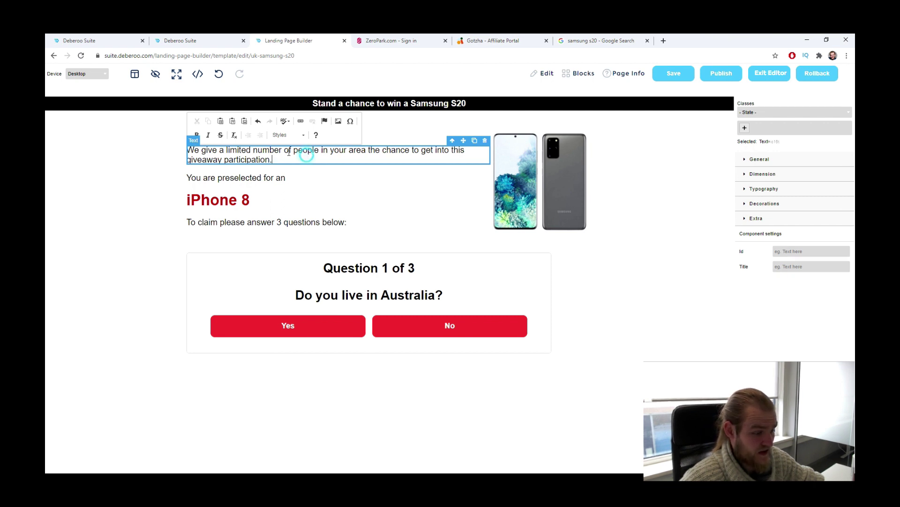
# Replace "into this giveaway participation." at the end of the intro paragraph with "a brand new Samsung S20."
pyautogui.moveTo(312, 156); pyautogui.dragTo(435, 150)
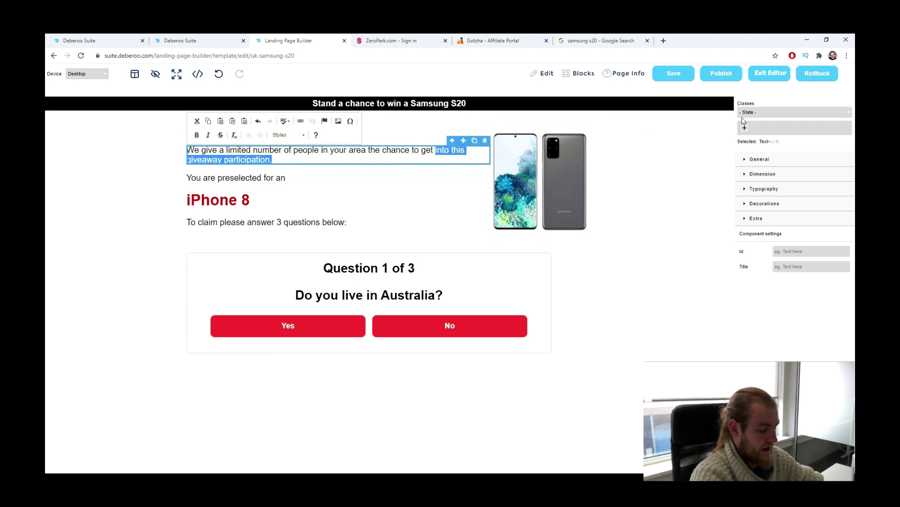
pyautogui.write('a')
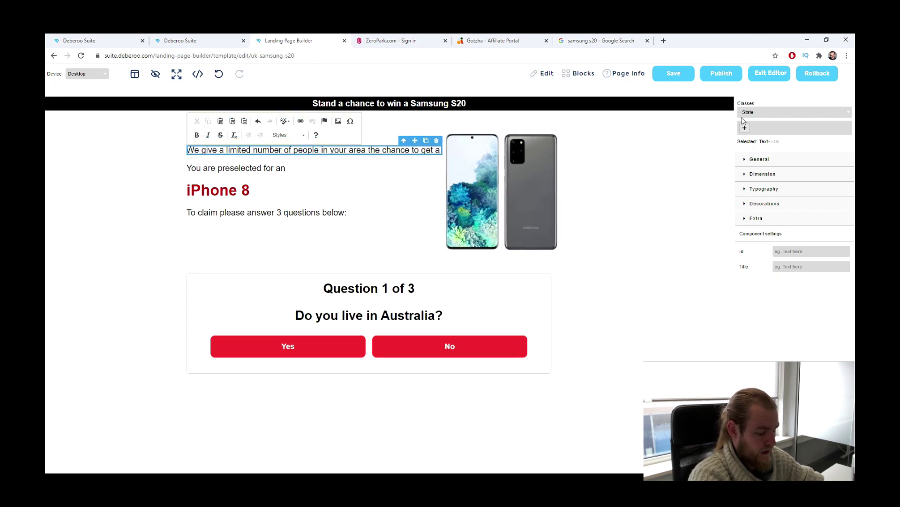
pyautogui.write(' brand')
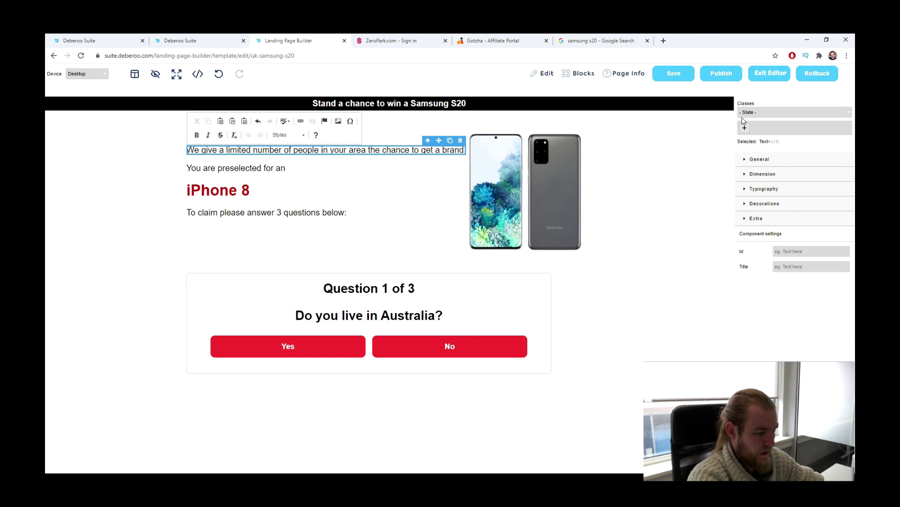
pyautogui.write(' new Samsun')
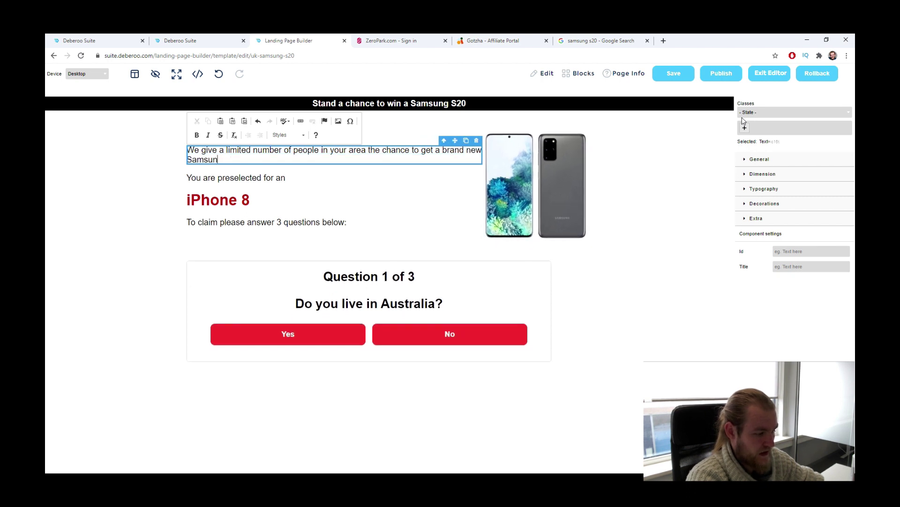
pyautogui.write('g')
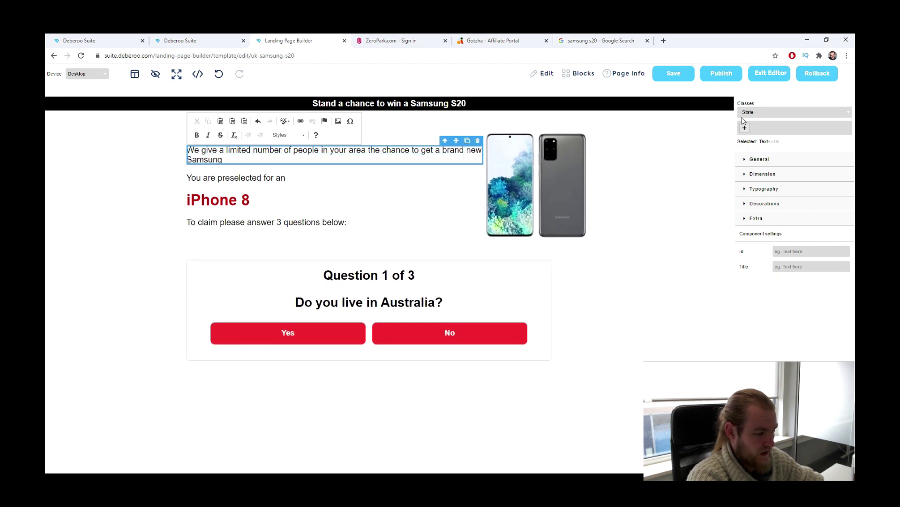
pyautogui.write(' S20.')
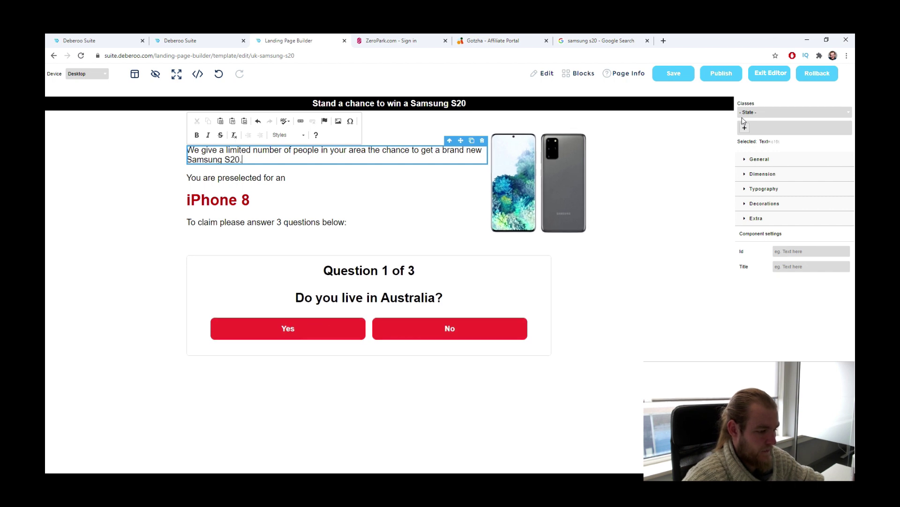
# Change the red "iPhone 8" heading to "Samsung S20"
pyautogui.click(237, 201)
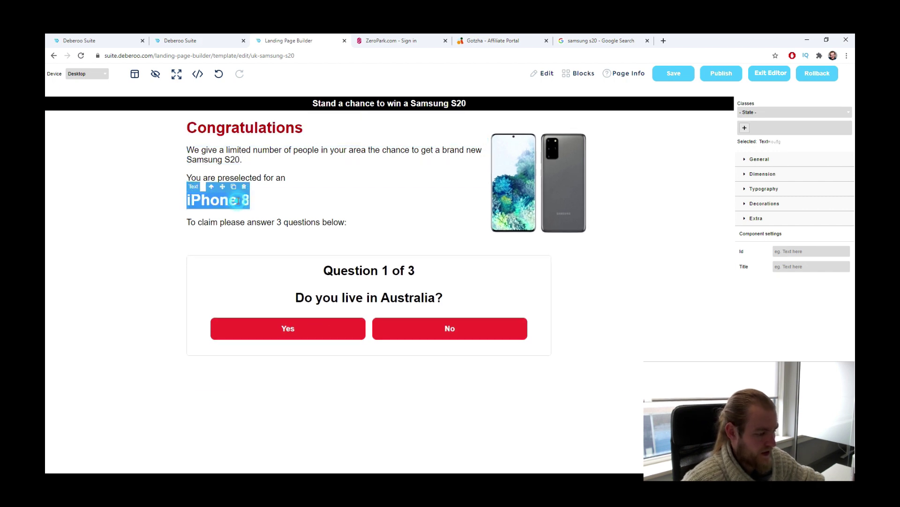
pyautogui.write('Samsung')
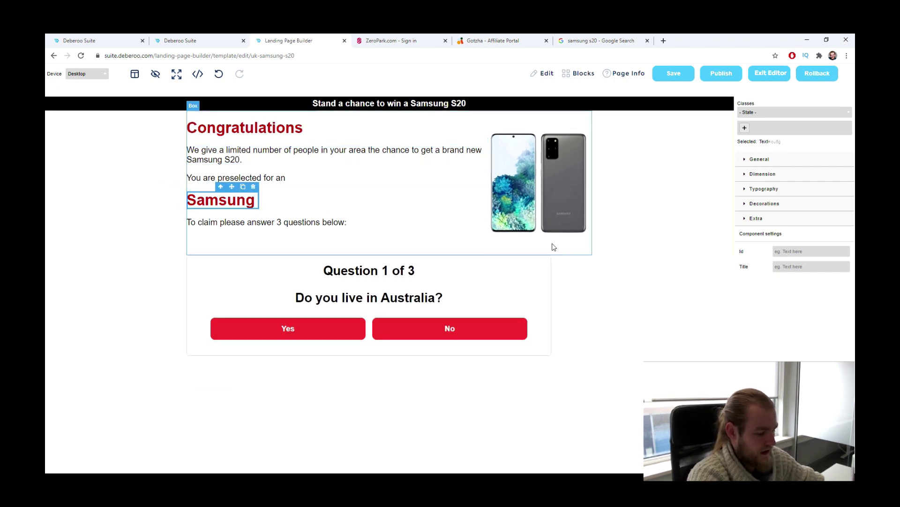
pyautogui.write(' S20')
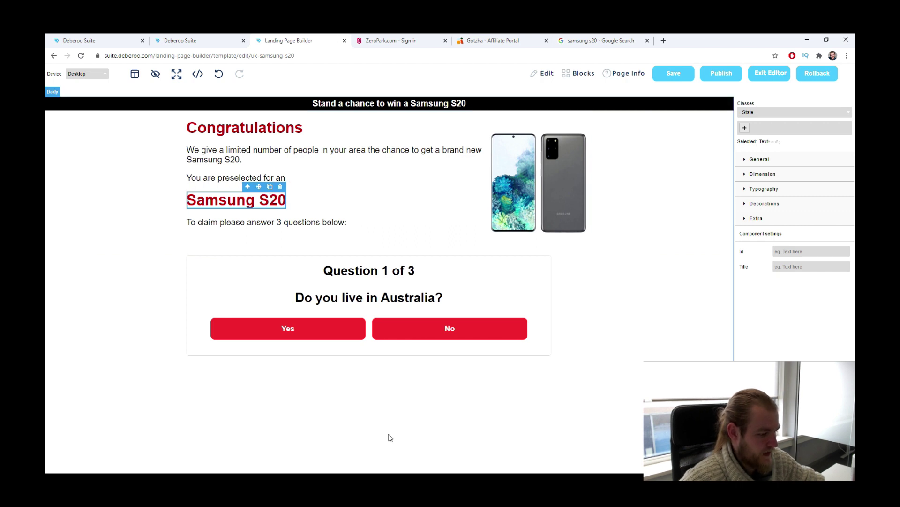
pyautogui.click(258, 224)
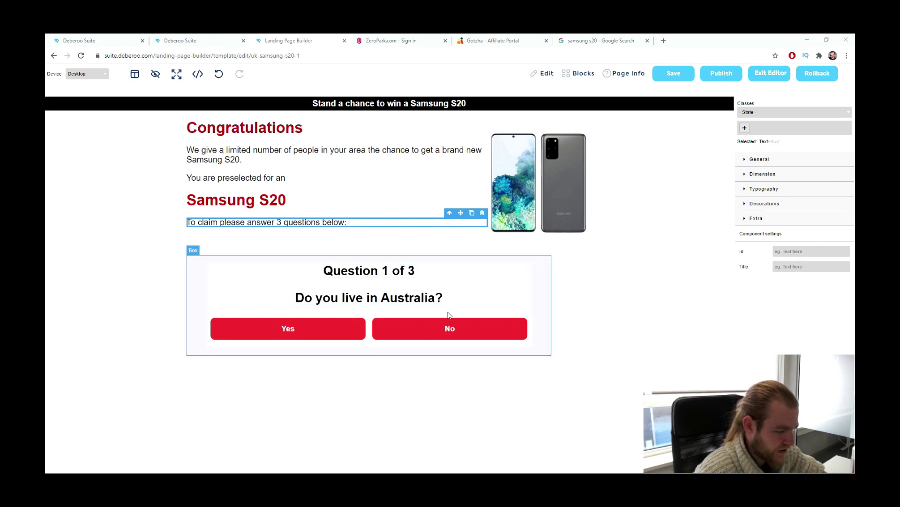
# Replace "Australia" with "the United Kingdom" in the first quiz question
pyautogui.click(418, 298)
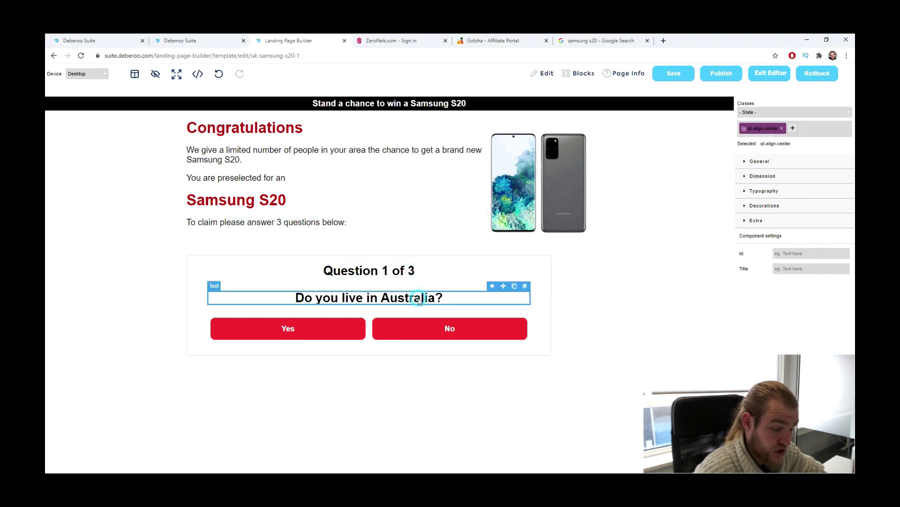
pyautogui.click(418, 298)
pyautogui.doubleClick(419, 298)
pyautogui.write('the ')
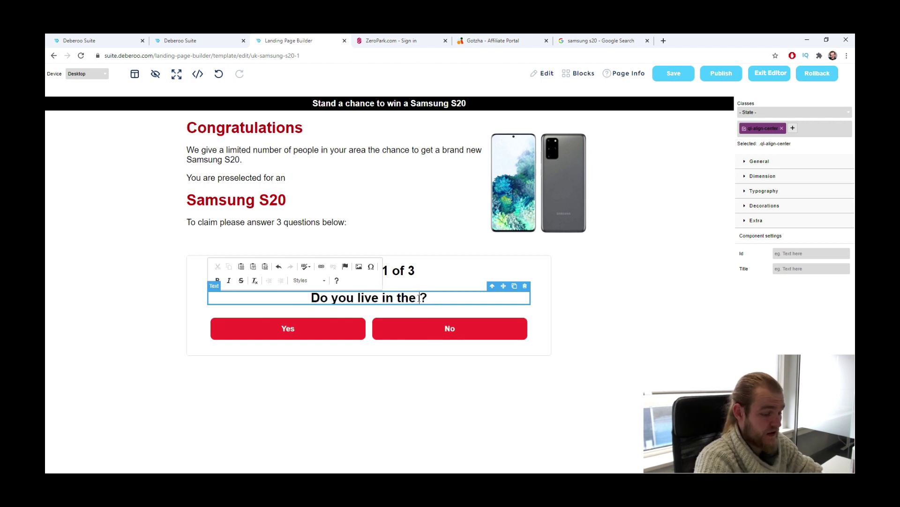
pyautogui.write('United K')
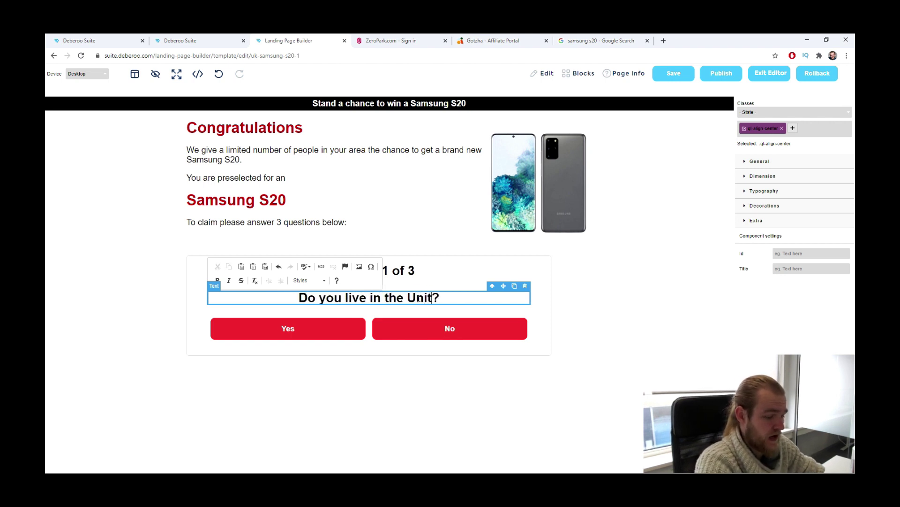
pyautogui.write('in')
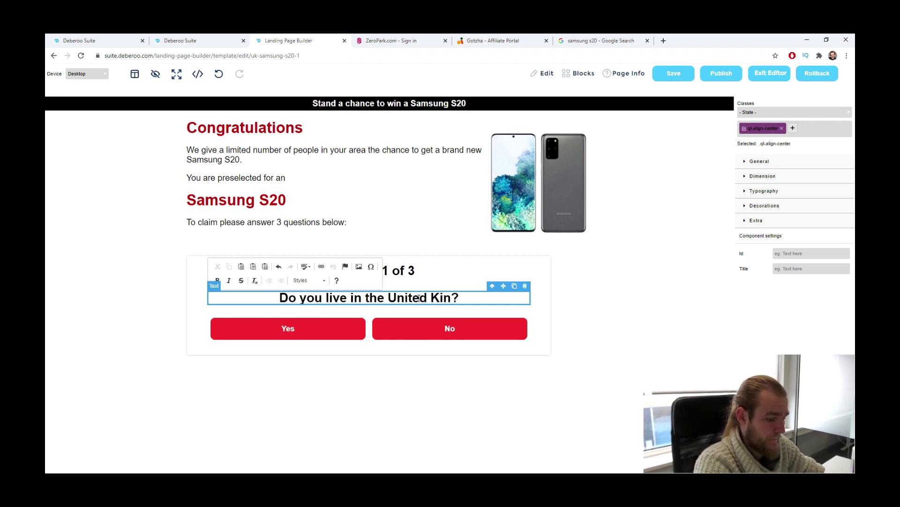
pyautogui.write('gdom')
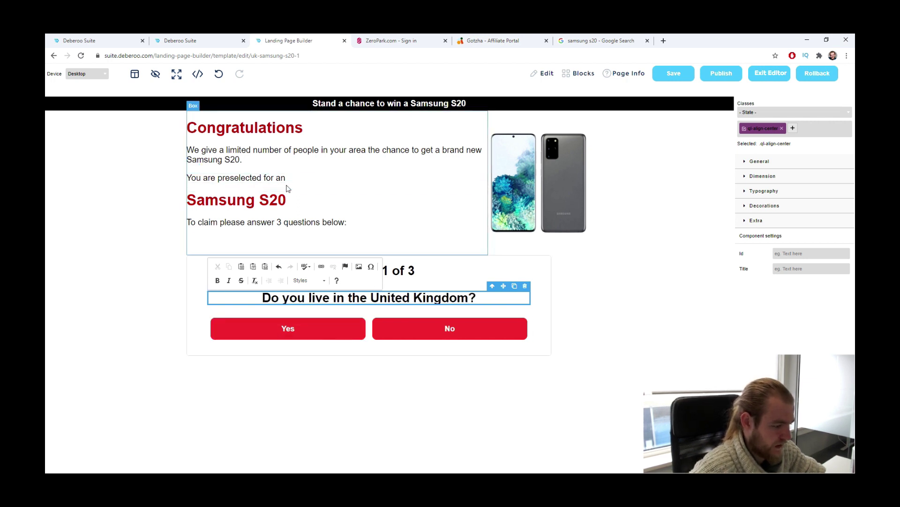
# Change "an" to "a" at the end of the "You are preselected for an" line
pyautogui.doubleClick(345, 179)
pyautogui.press('BackSpace')
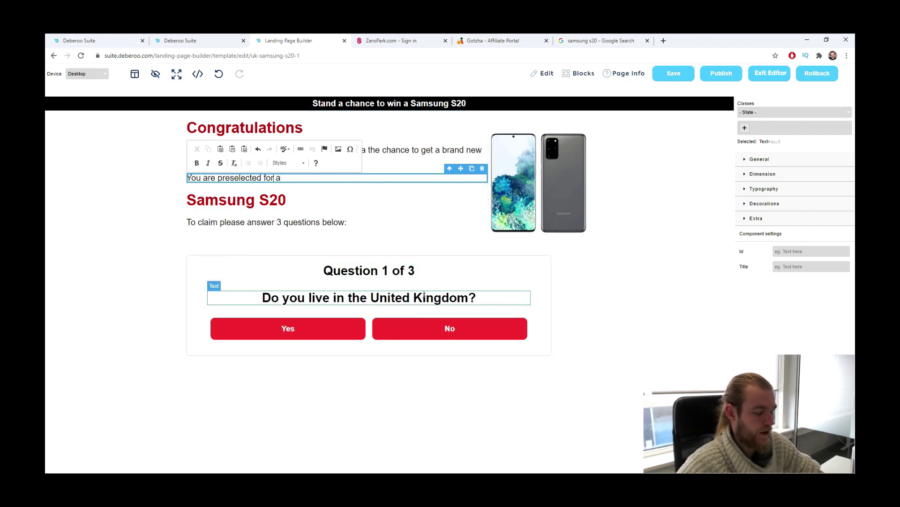
# Advance the quiz to question 2 and replace "Apple" with "Samsung" in its question text
pyautogui.click(331, 336)
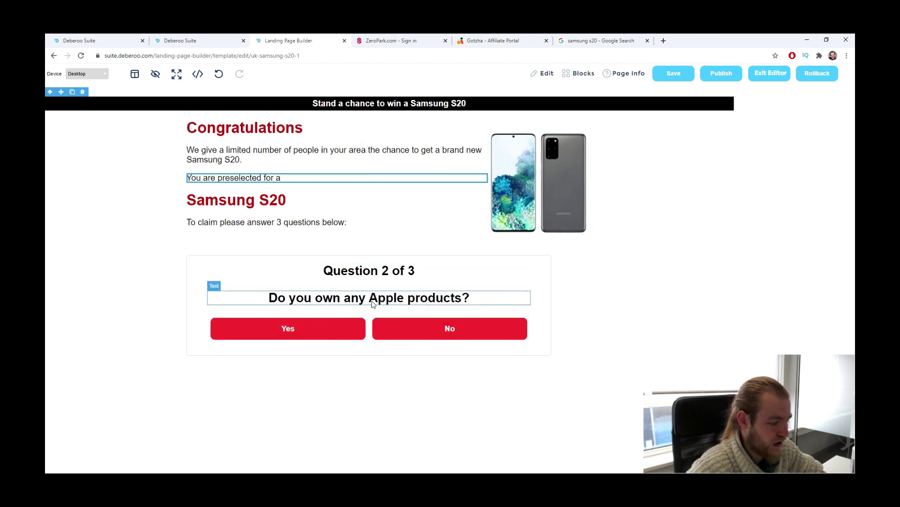
pyautogui.doubleClick(388, 299)
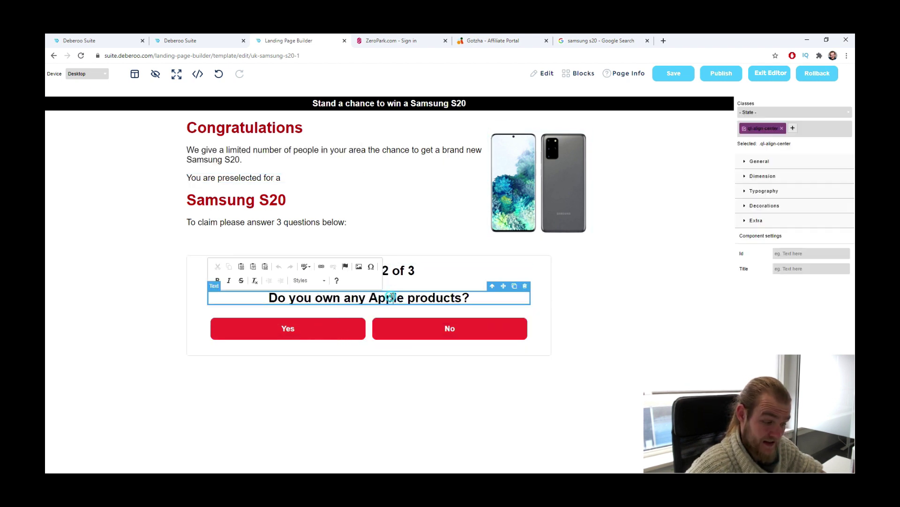
pyautogui.doubleClick(388, 299)
pyautogui.write('Samsung')
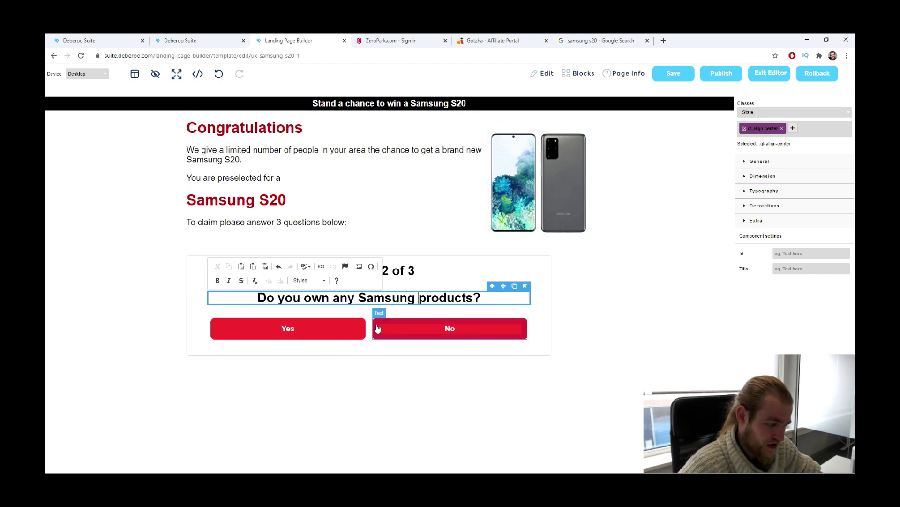
# Advance the quiz to question 3 and replace "Apple" with "Samsung" in its question text
pyautogui.click(314, 334)
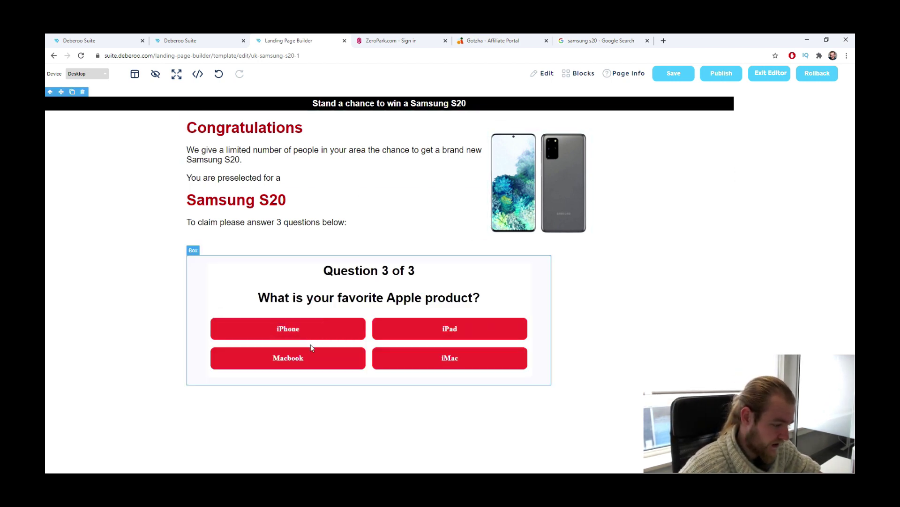
pyautogui.doubleClick(402, 299)
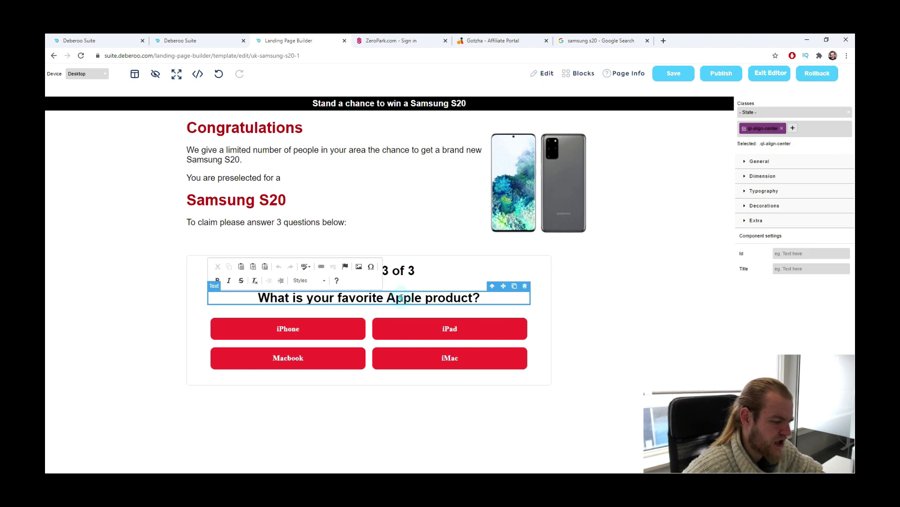
pyautogui.doubleClick(403, 297)
pyautogui.write('Sma')
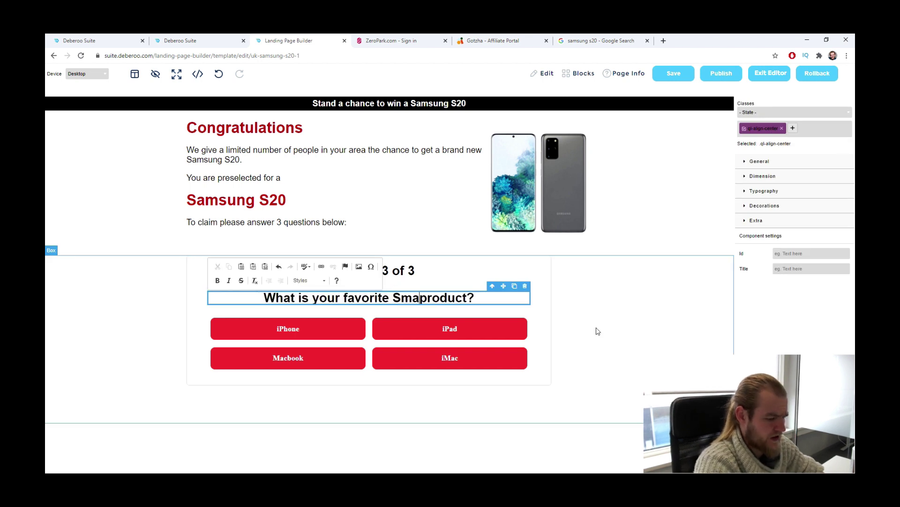
pyautogui.write('sung')
pyautogui.press('BackSpace')
pyautogui.press('BackSpace')
pyautogui.press('BackSpace')
pyautogui.press('BackSpace')
pyautogui.press('BackSpace')
pyautogui.press('BackSpace')
pyautogui.write('ams')
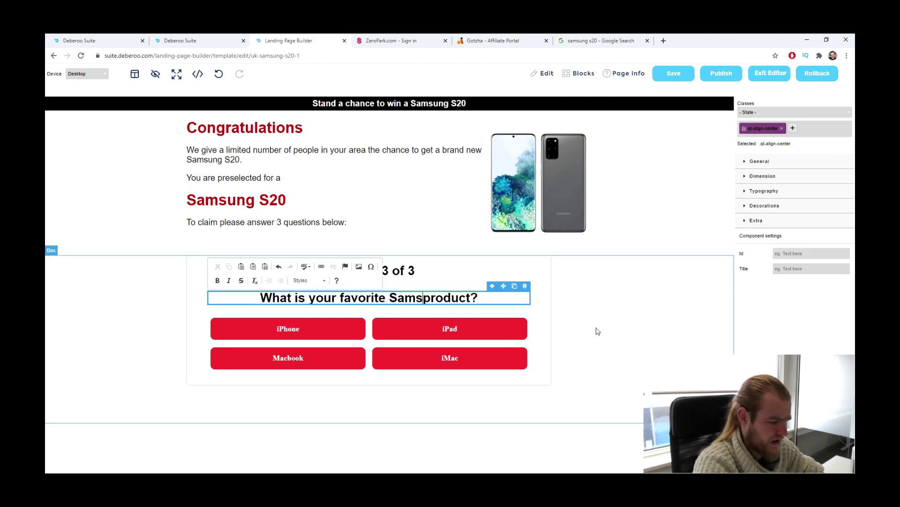
pyautogui.write('ung')
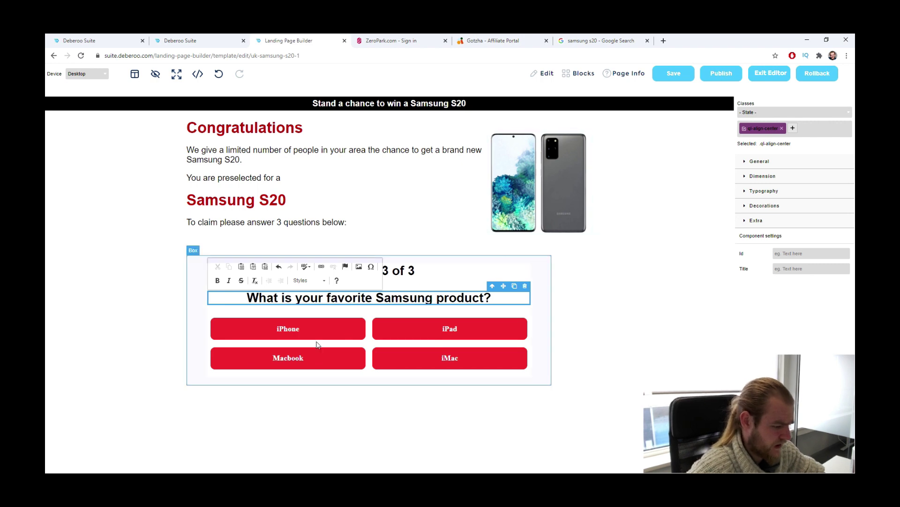
# Relabel the iPhone answer button of question 3 as "Smartphones"
pyautogui.click(292, 331)
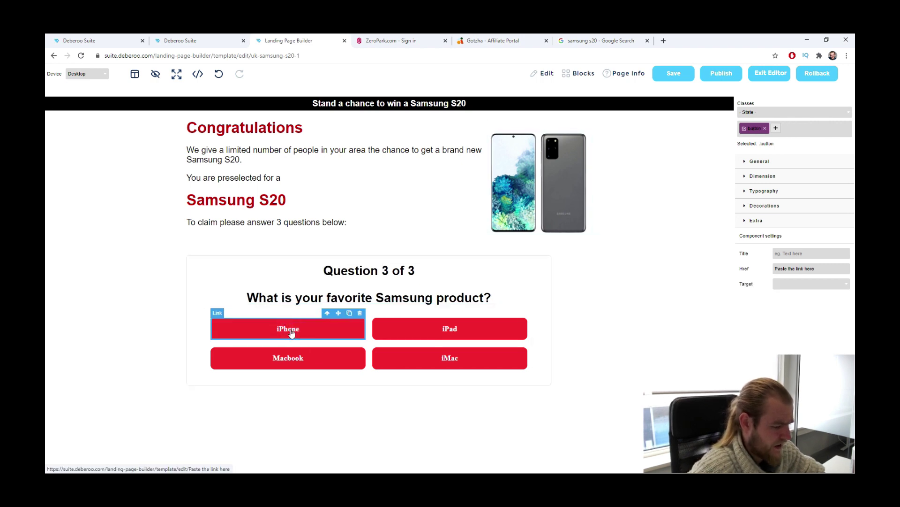
pyautogui.doubleClick(291, 331)
pyautogui.write('P')
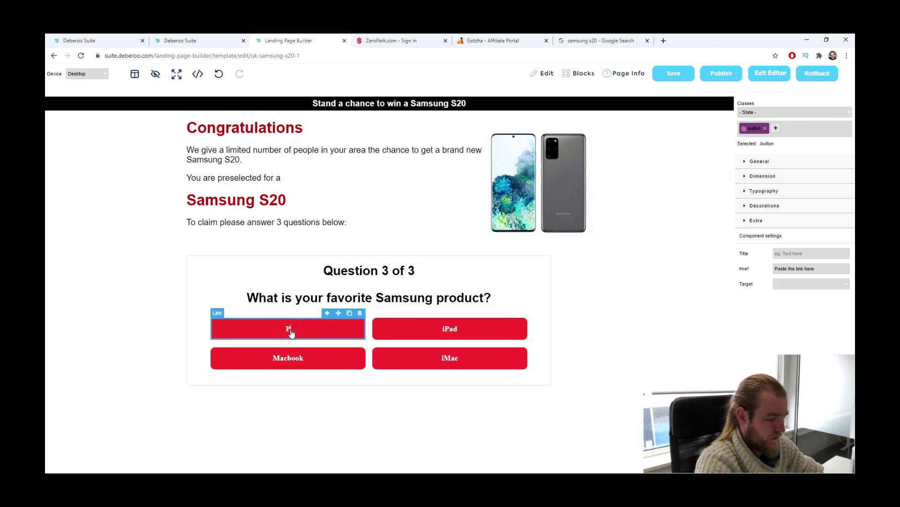
pyautogui.write('hones')
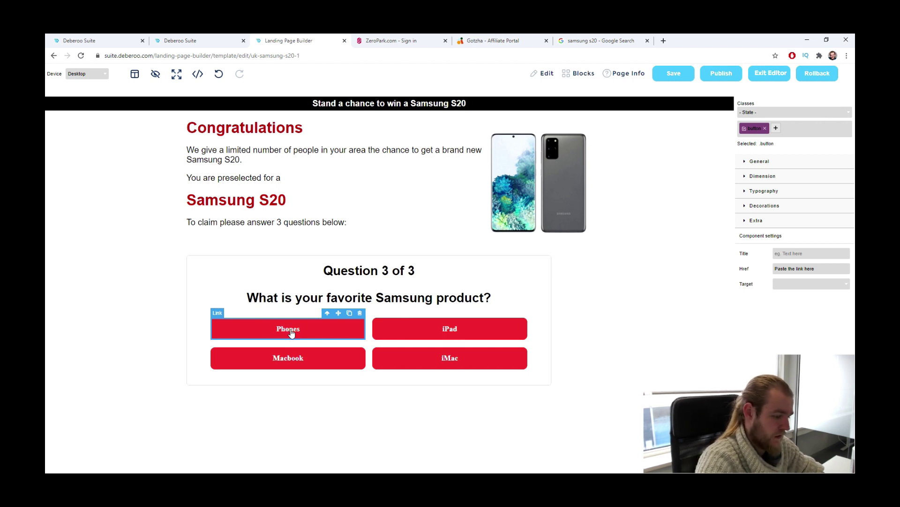
pyautogui.press('BackSpace')
pyautogui.hotkey('ctrl', 'a')
pyautogui.write('S')
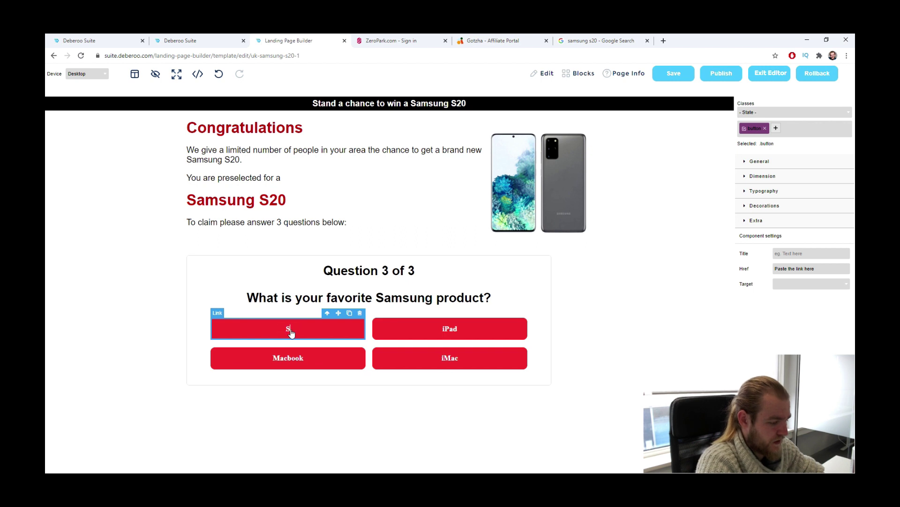
pyautogui.write('martphones')
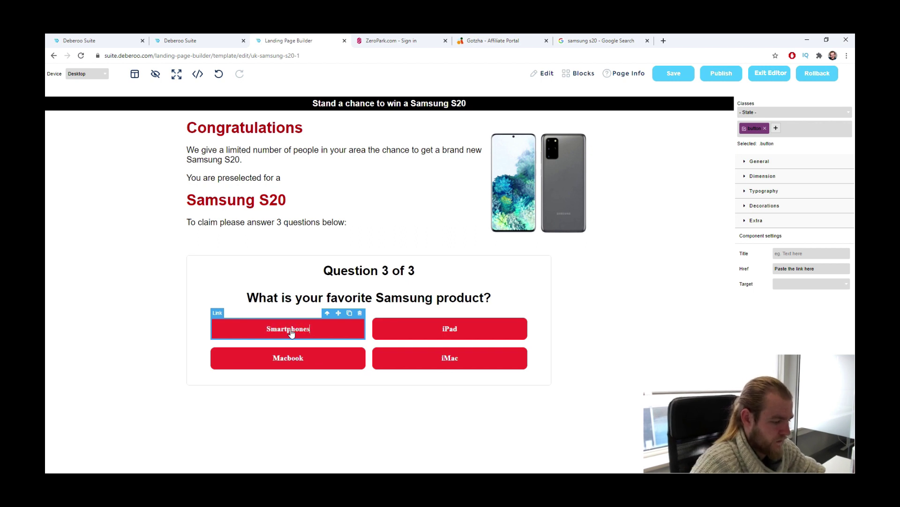
# Relabel the iPad answer button as "Tablets" and the Macbook answer button as "TV's"
pyautogui.doubleClick(450, 329)
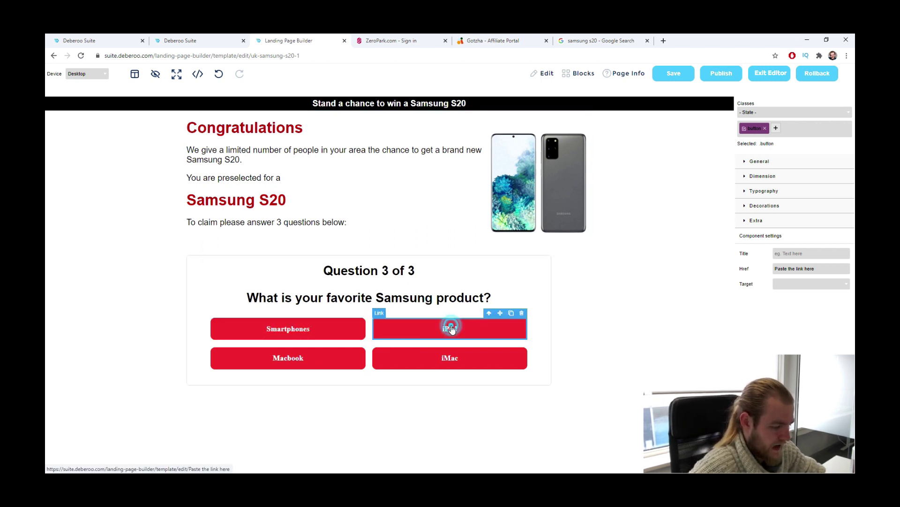
pyautogui.write('Tablet')
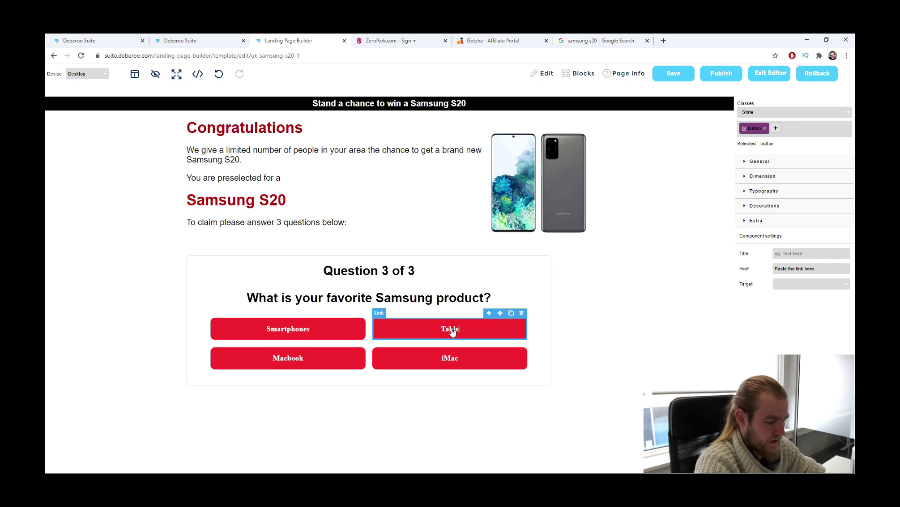
pyautogui.write('s')
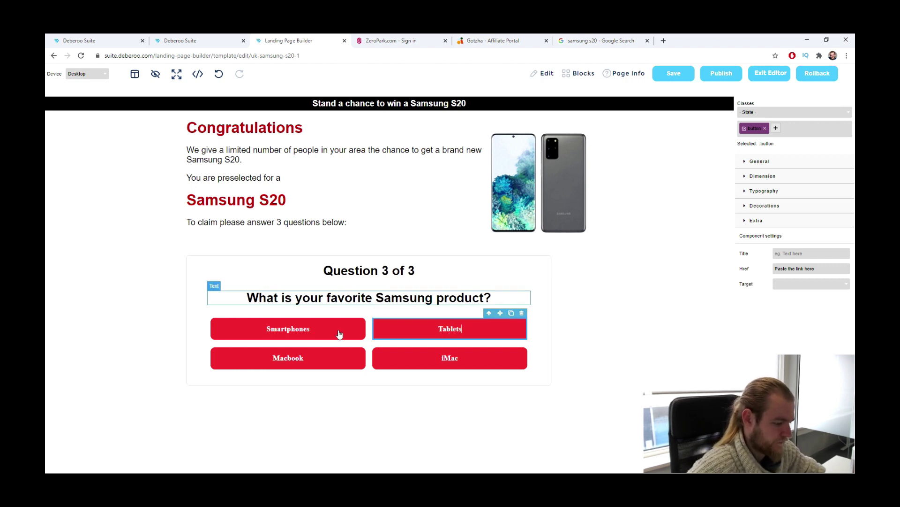
pyautogui.click(291, 361)
pyautogui.doubleClick(290, 360)
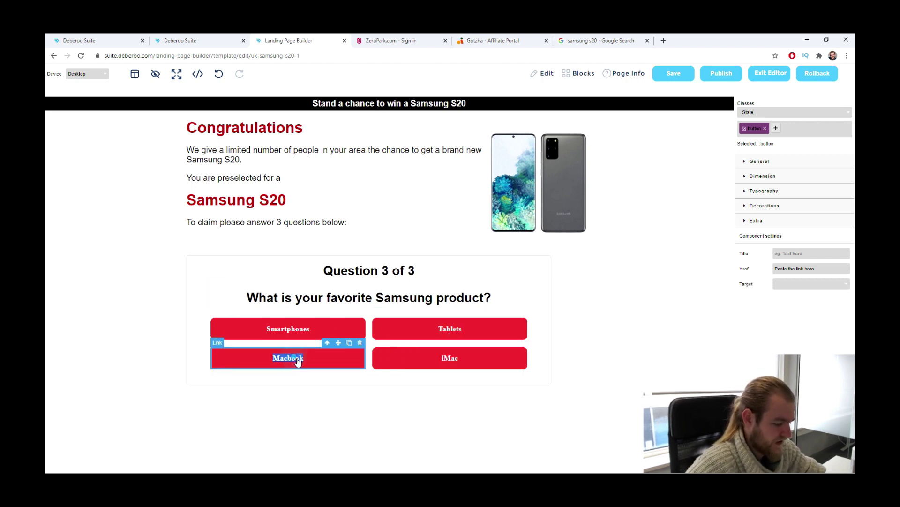
pyautogui.write("TV's")
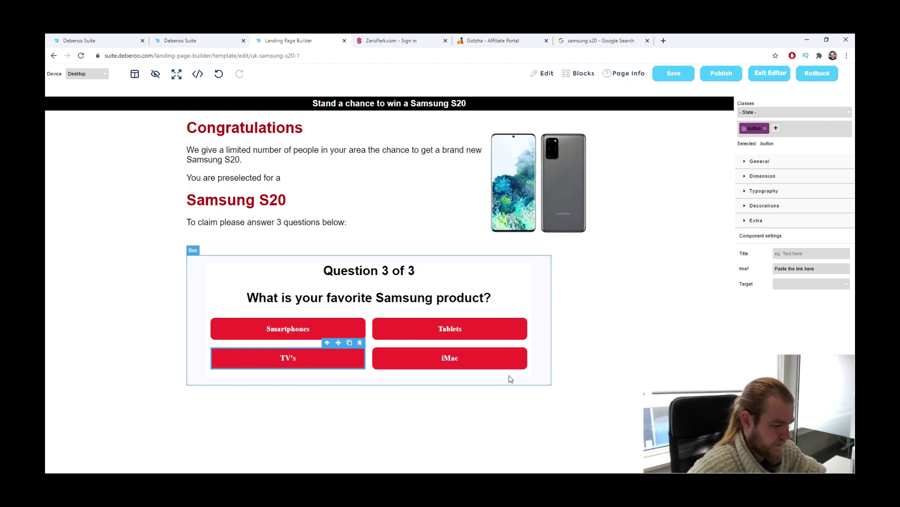
# Select the iMac answer's label, then check a Google search for "samsung laptop" in a separate browser tab and close it
pyautogui.click(450, 361)
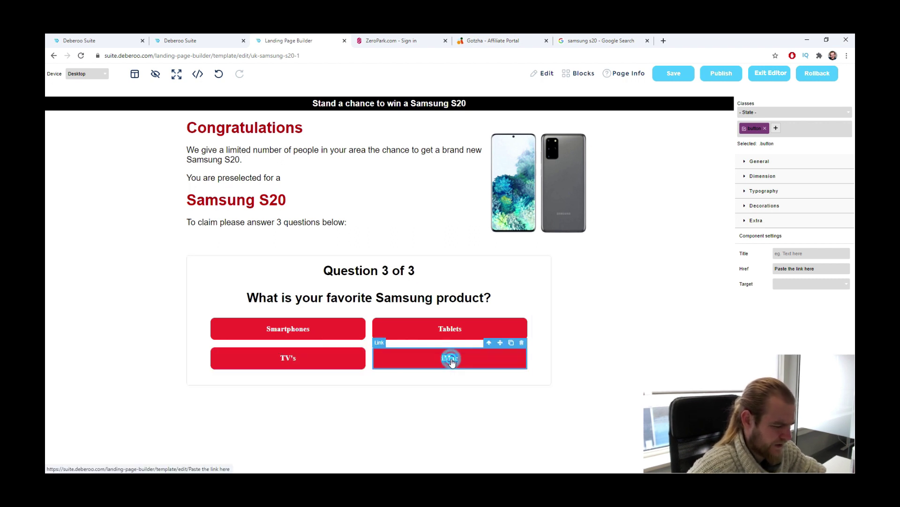
pyautogui.doubleClick(450, 360)
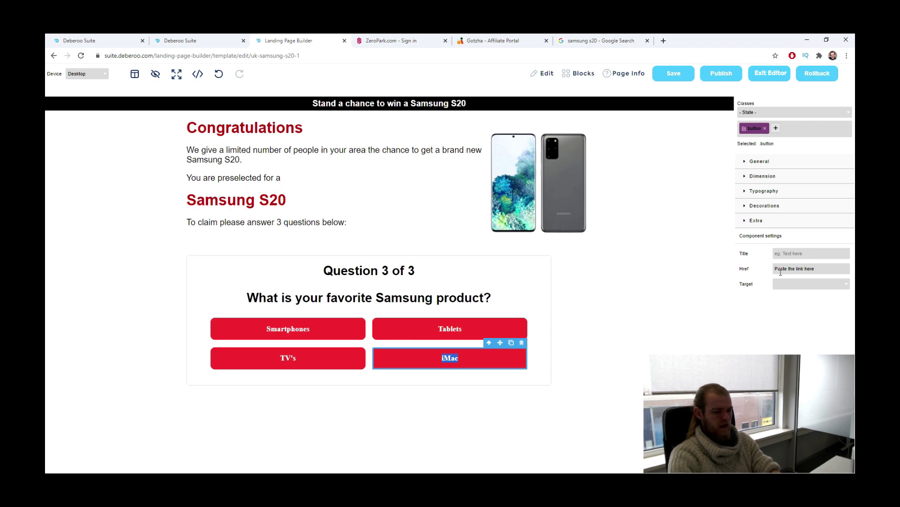
pyautogui.click(663, 41)
pyautogui.write('samsung ')
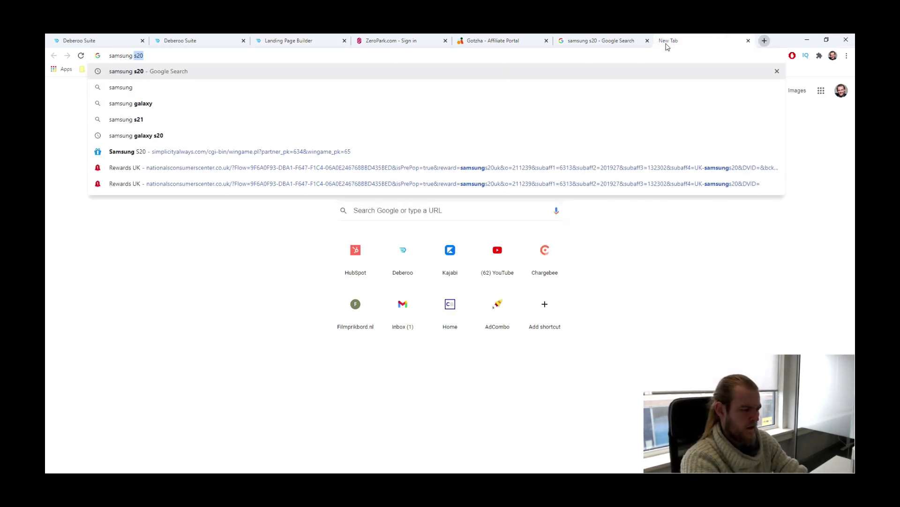
pyautogui.write('laptop')
pyautogui.press('Return')
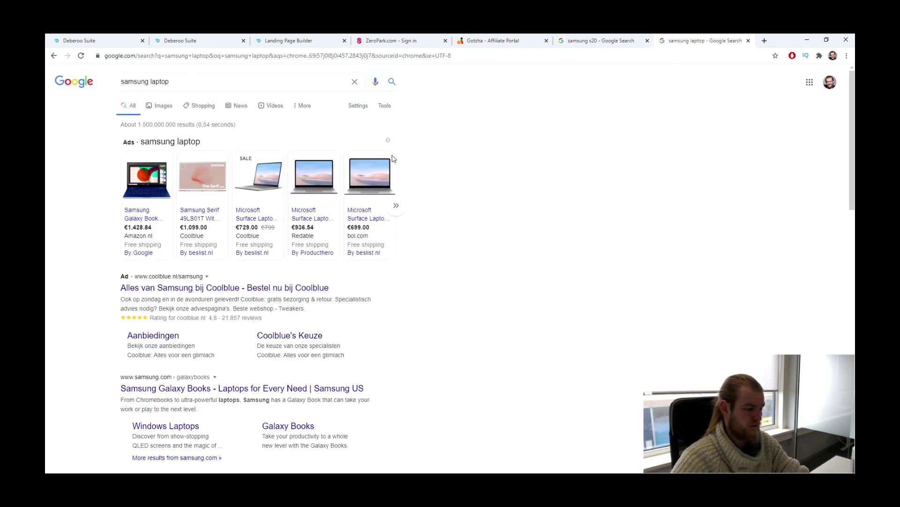
pyautogui.click(749, 41)
# Relabel the iMac answer button as "Desktops" and leave its text editing
pyautogui.write('L')
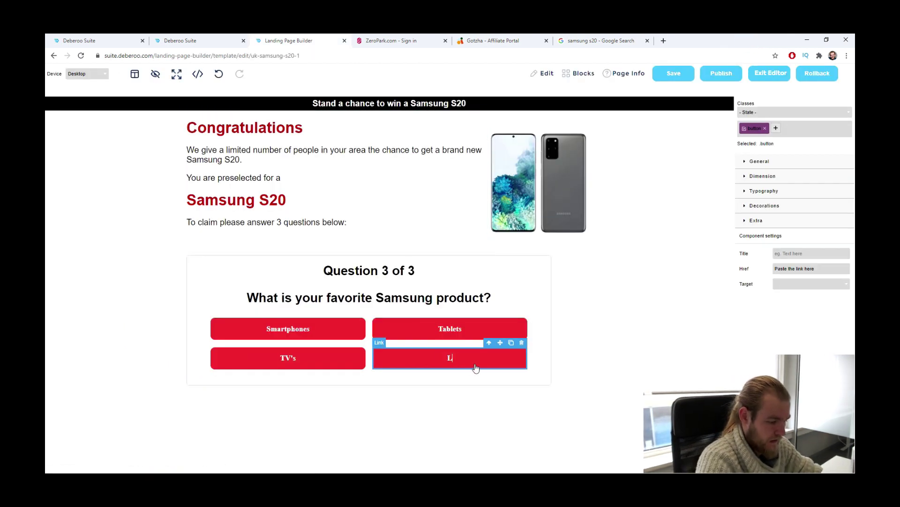
pyautogui.write('apt')
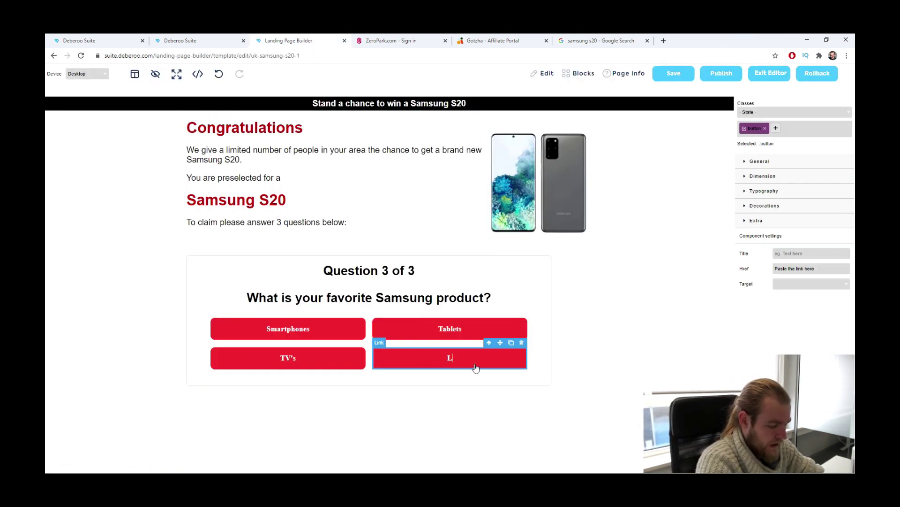
pyautogui.write('Desktops')
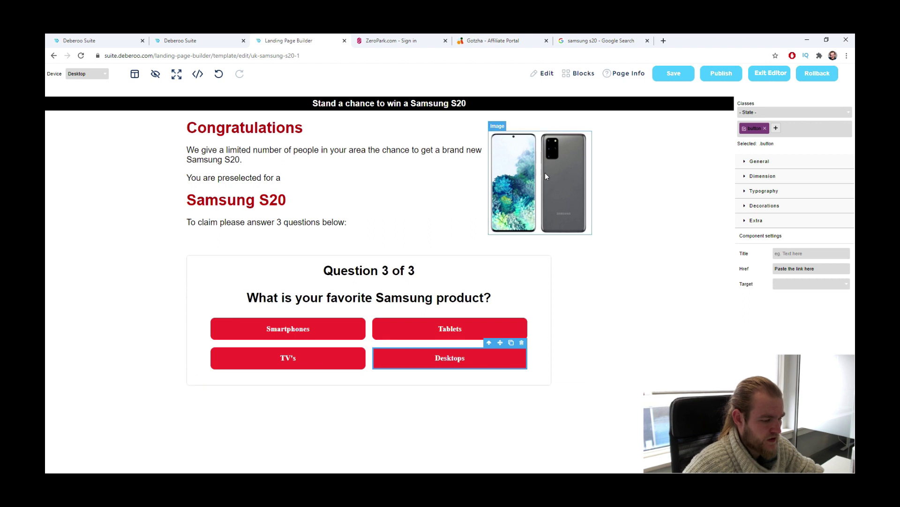
pyautogui.click(395, 287)
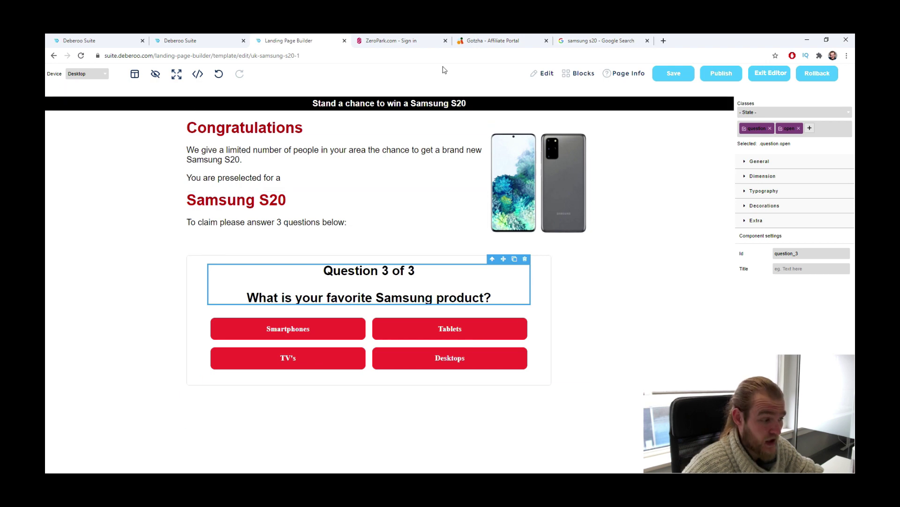
# Open the general profile settings in the Deberoo tracker's browser tab and return to the landing page builder
pyautogui.click(180, 39)
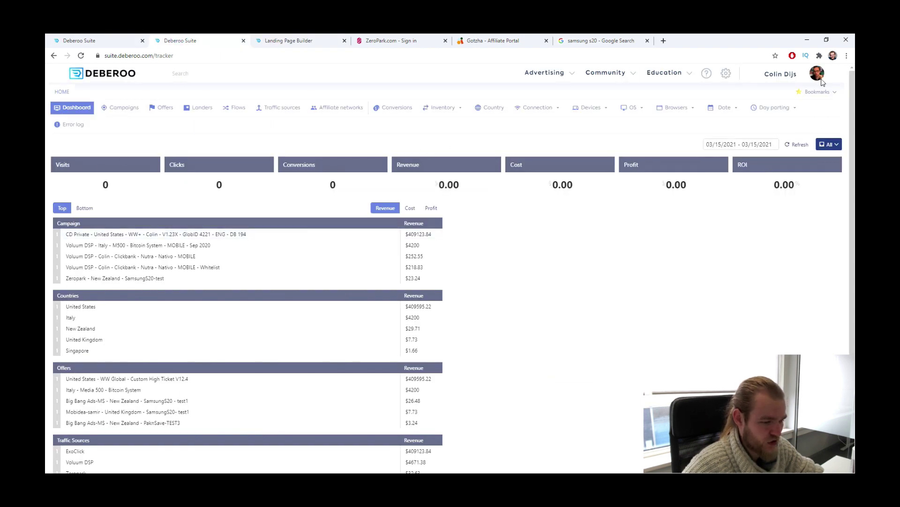
pyautogui.click(780, 75)
pyautogui.click(791, 109)
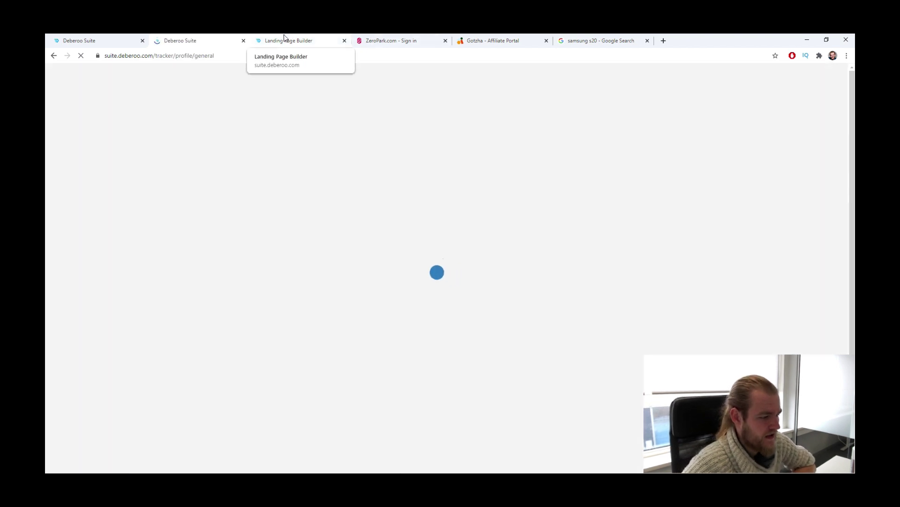
pyautogui.click(289, 37)
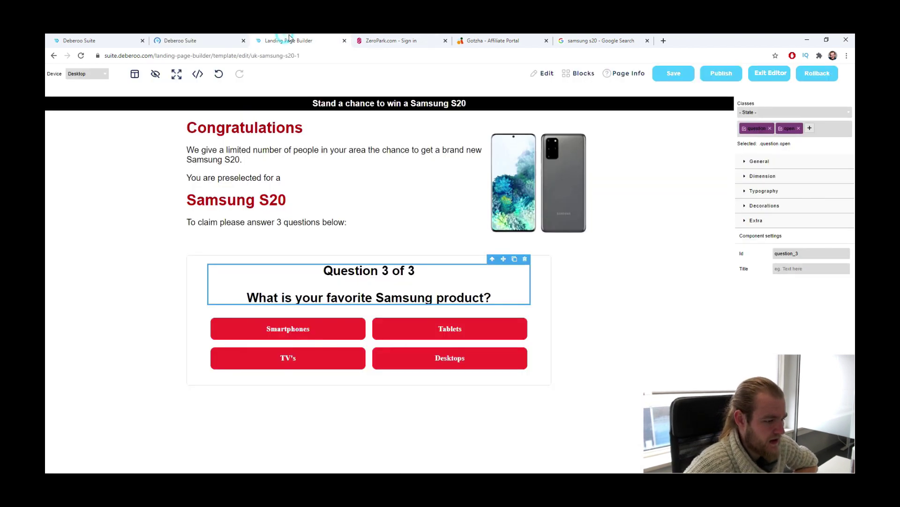
# Open the landing page's info settings, and copy the click URL for track.dutchmarketplace.net from the tracker's tracking URLs
pyautogui.click(638, 75)
pyautogui.click(795, 148)
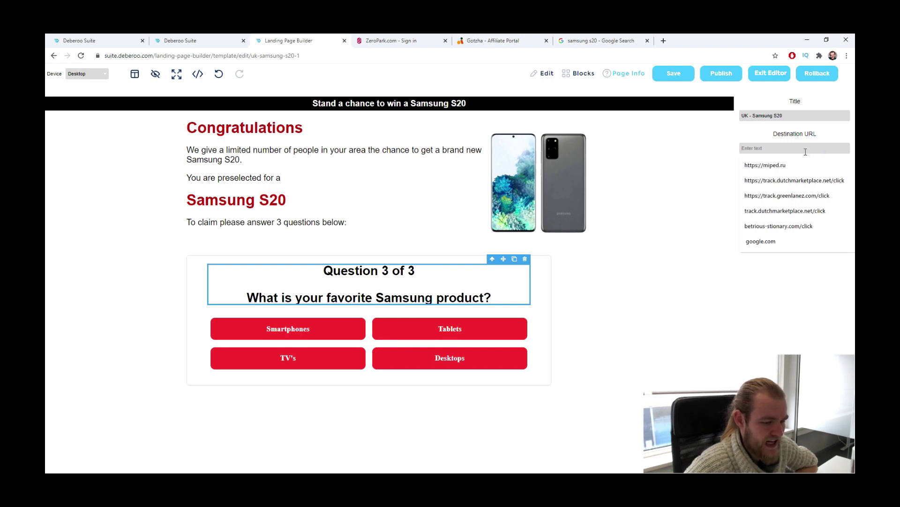
pyautogui.click(776, 330)
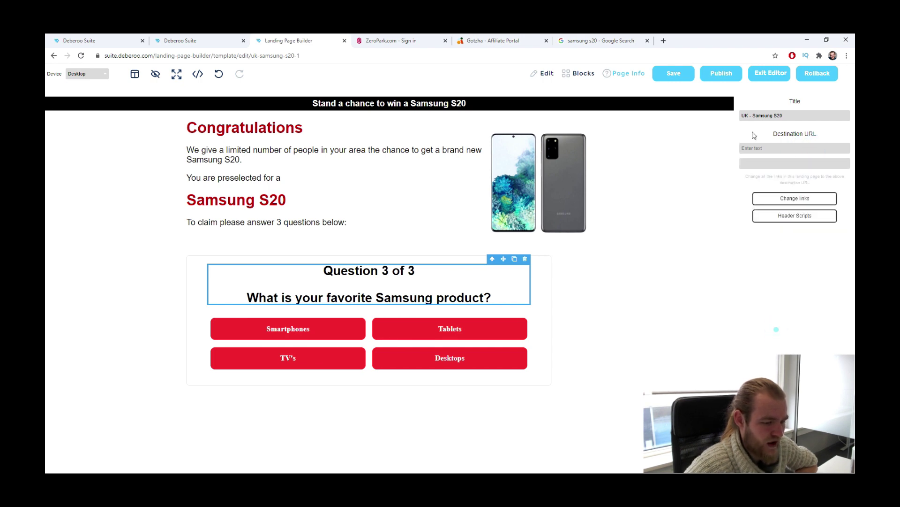
pyautogui.click(206, 40)
pyautogui.click(225, 92)
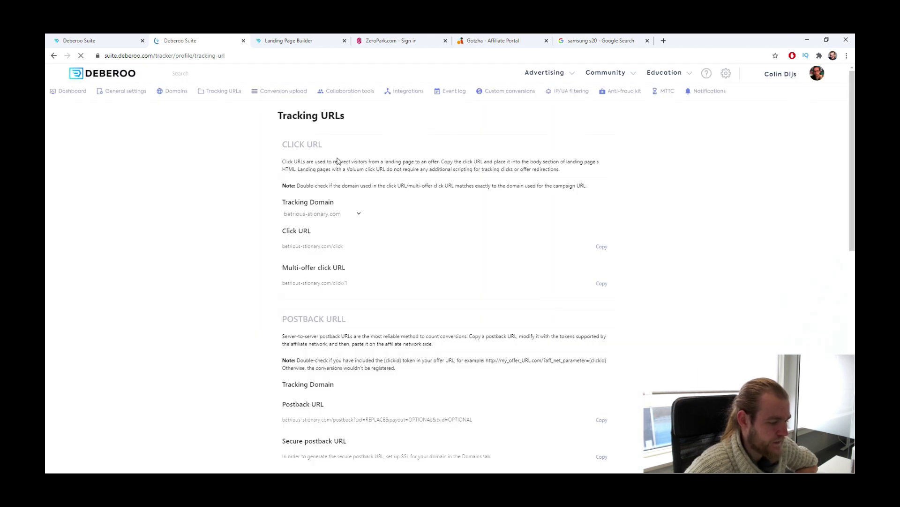
pyautogui.click(351, 214)
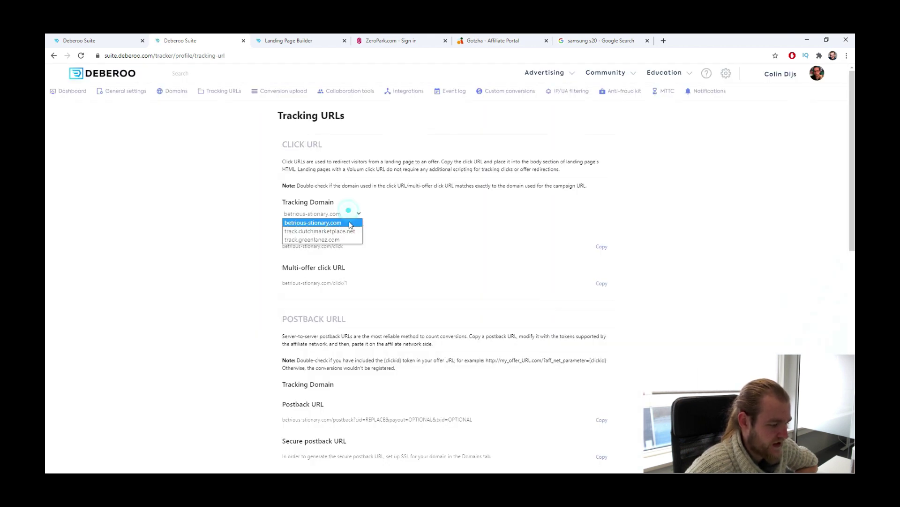
pyautogui.click(339, 234)
pyautogui.click(604, 248)
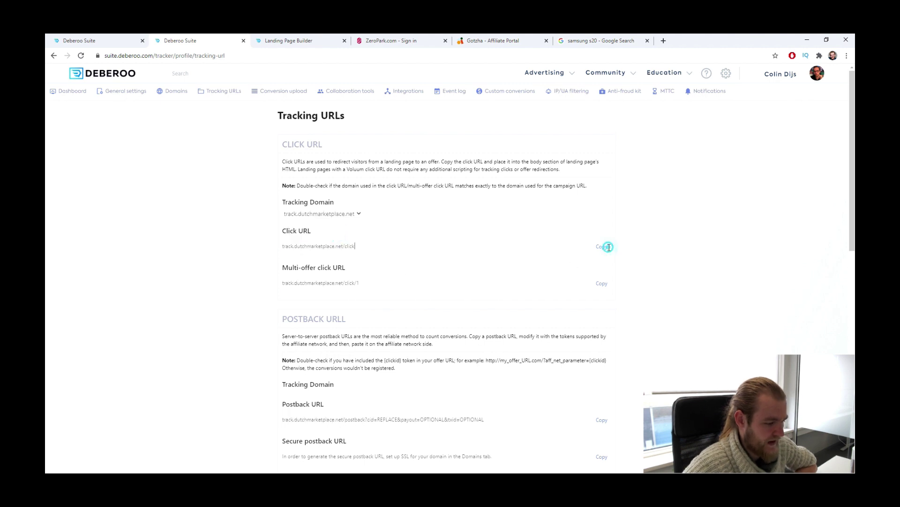
pyautogui.moveTo(376, 244); pyautogui.dragTo(281, 247)
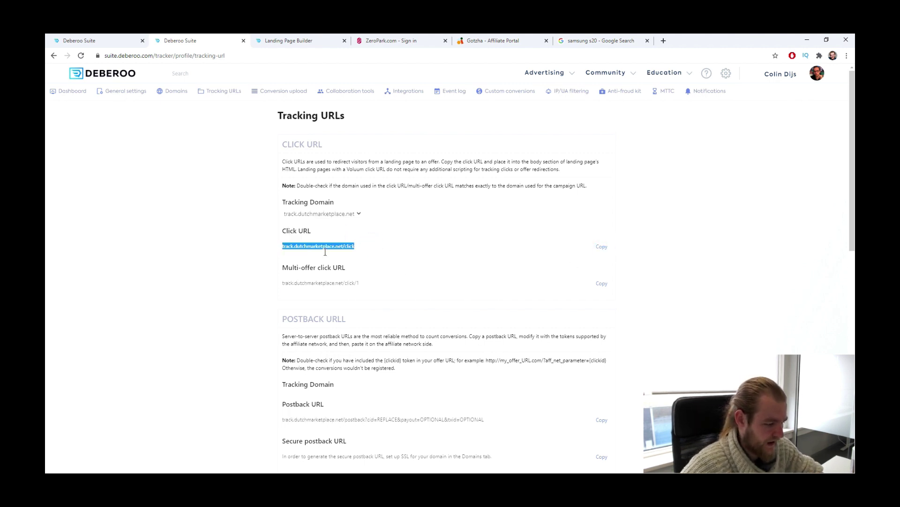
pyautogui.click(260, 37)
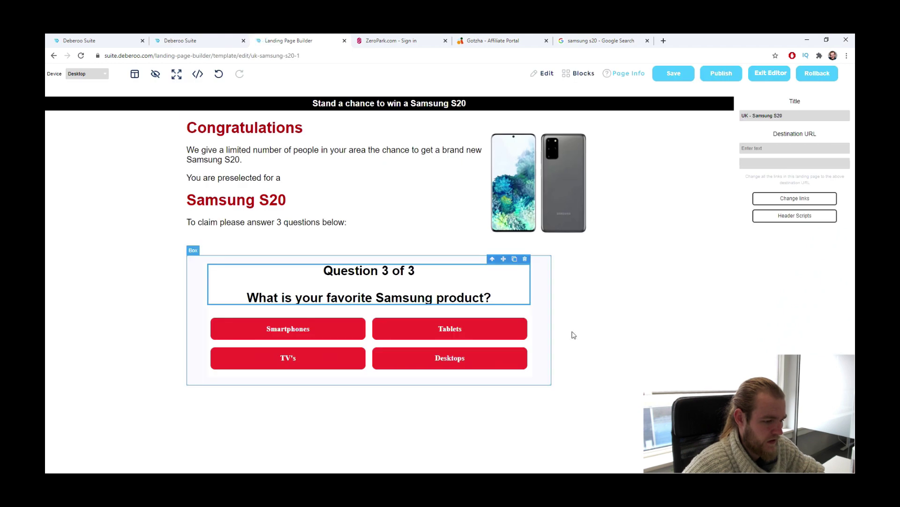
pyautogui.click(771, 147)
pyautogui.write('h')
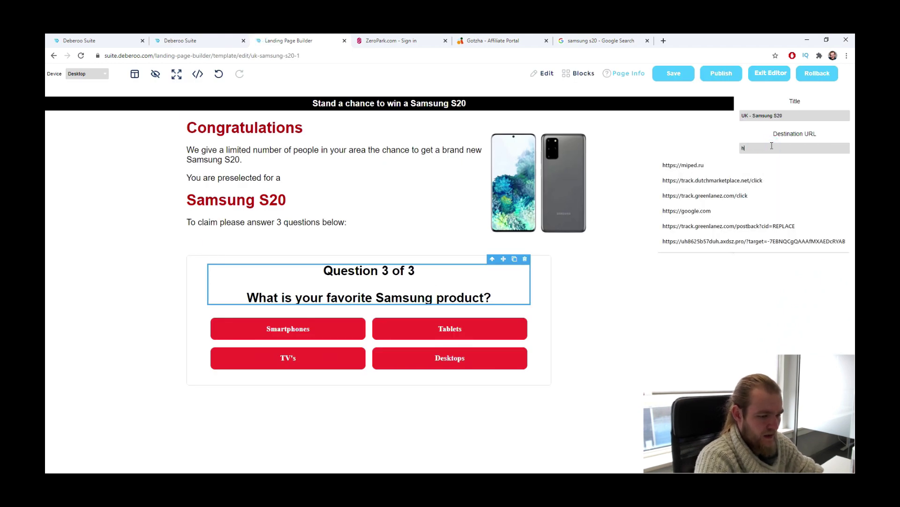
pyautogui.write('ttps')
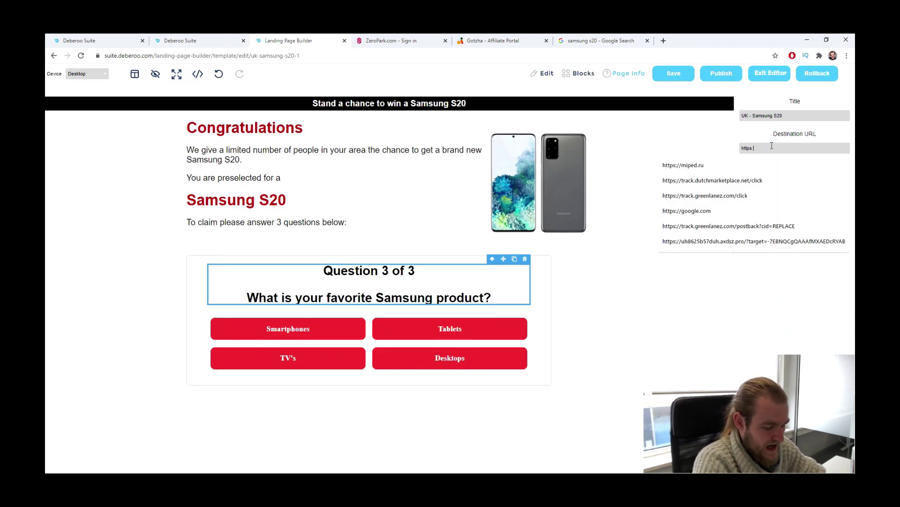
pyautogui.press('Down')
pyautogui.press('Down')
pyautogui.press('Return')
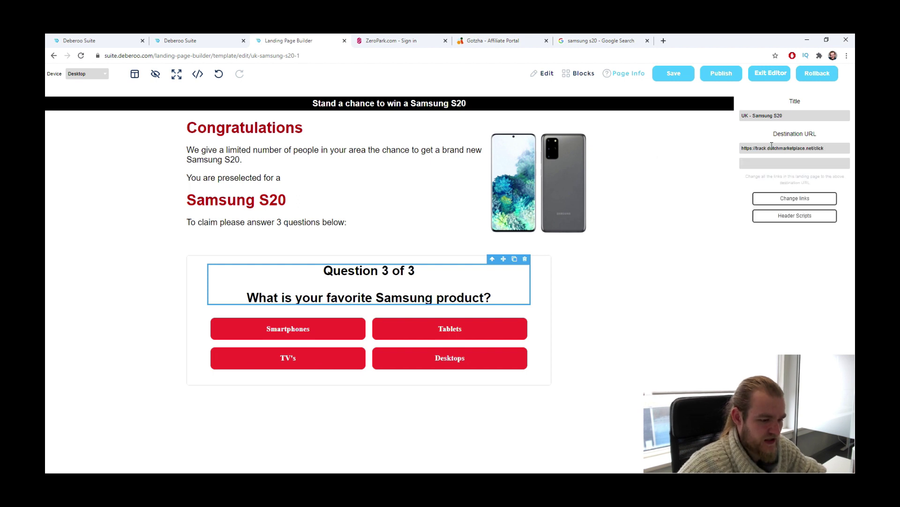
pyautogui.click(819, 197)
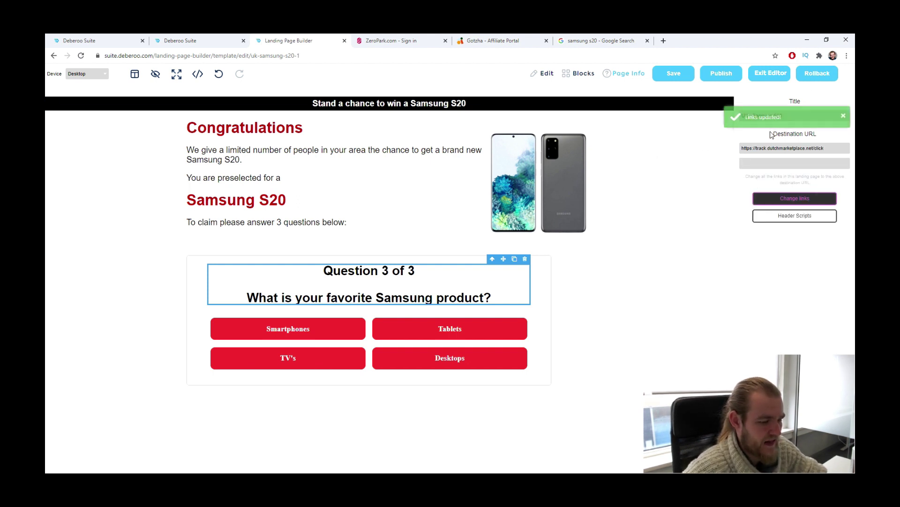
# Publish the landing page, copy the published page's link address and open the page
pyautogui.click(734, 78)
pyautogui.click(532, 267)
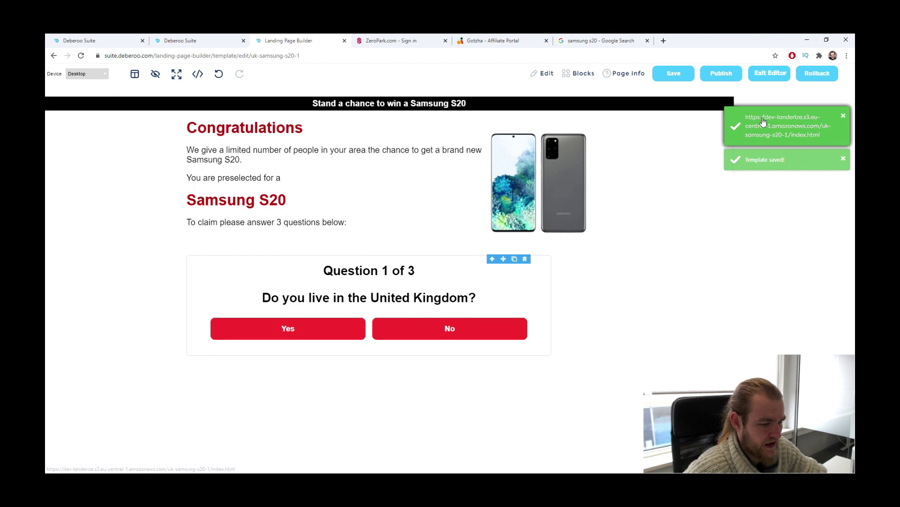
pyautogui.rightClick(764, 122)
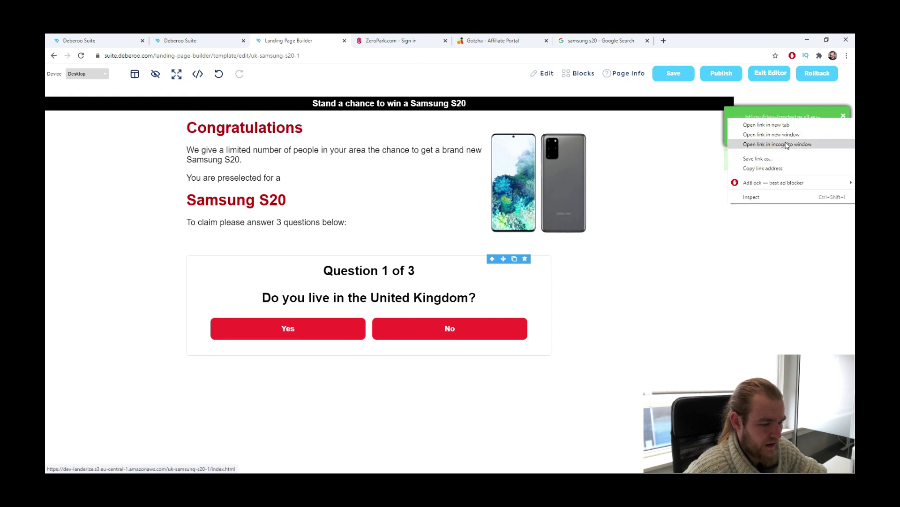
pyautogui.click(784, 169)
pyautogui.click(783, 116)
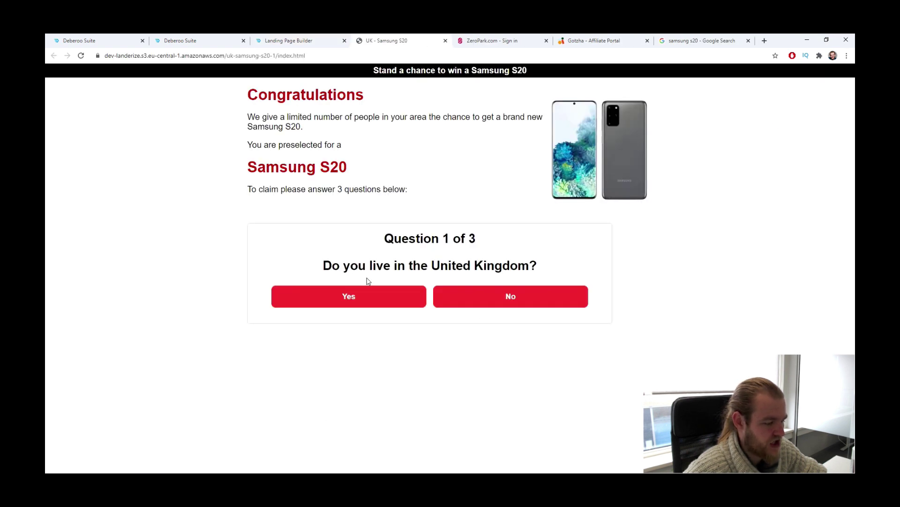
# Answer all three quiz questions on the published page to test its redirect, and close its tab
pyautogui.click(378, 300)
pyautogui.click(512, 299)
pyautogui.click(398, 301)
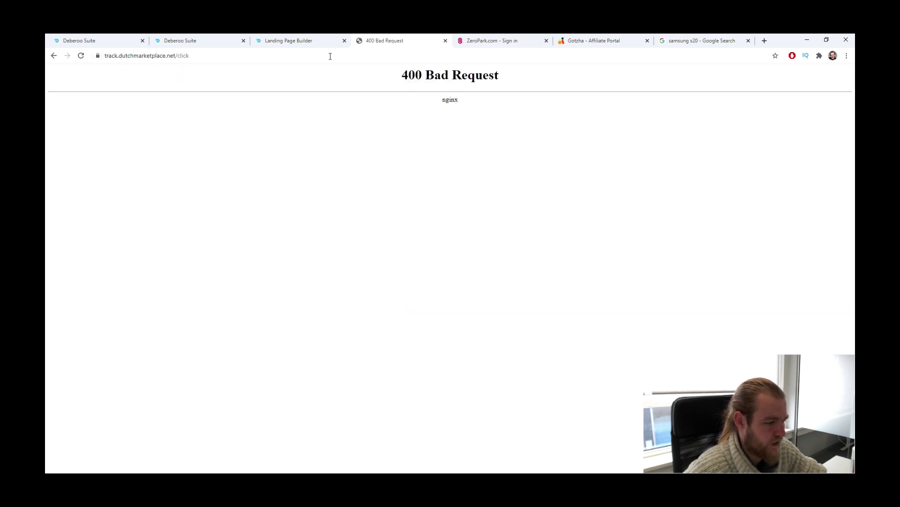
pyautogui.click(444, 42)
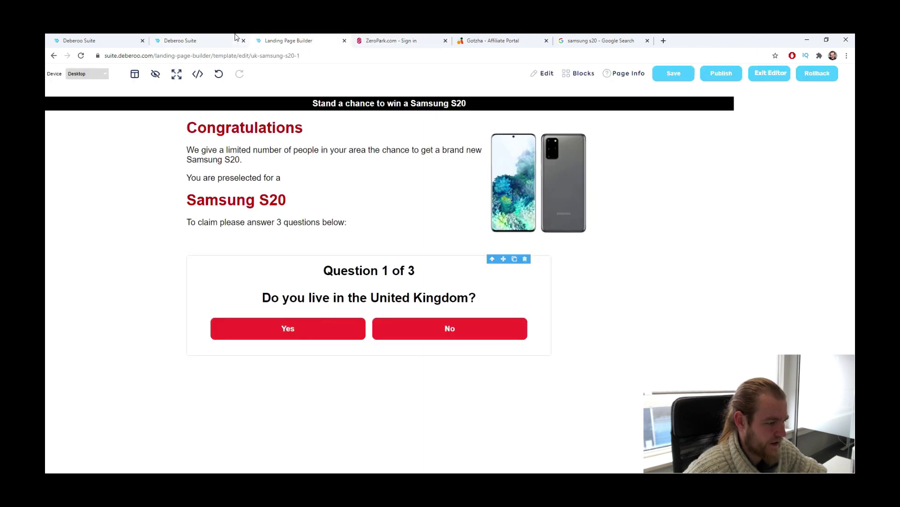
# In the Deberoo tracker's tab, go to the landers list and start a new lander in the Initial workspace
pyautogui.click(192, 37)
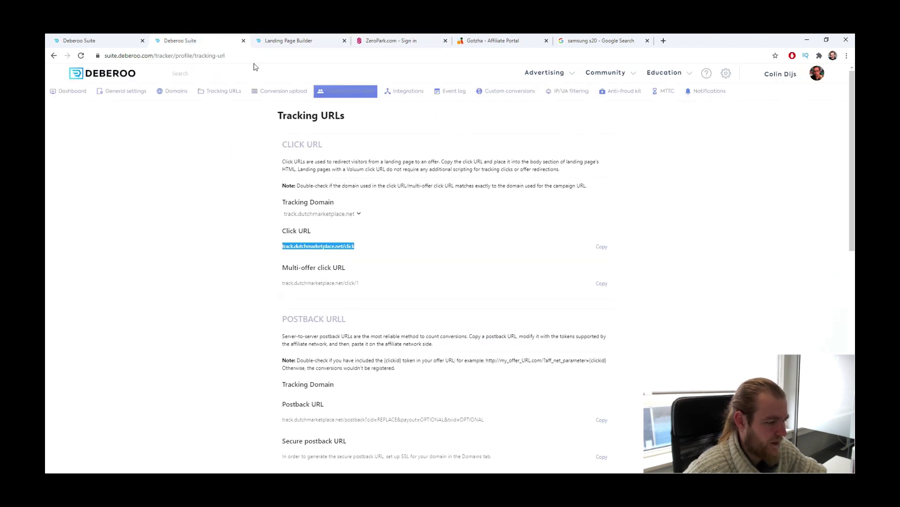
pyautogui.click(65, 91)
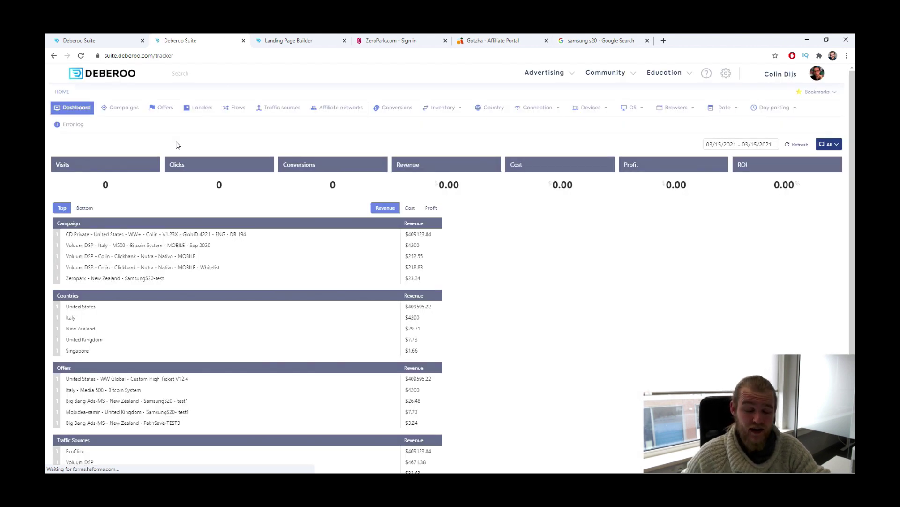
pyautogui.click(199, 109)
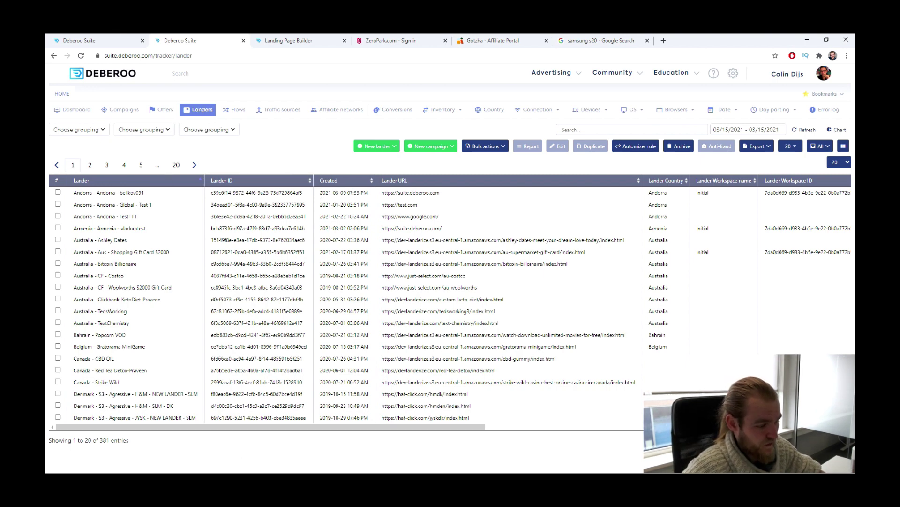
pyautogui.click(377, 146)
pyautogui.click(375, 161)
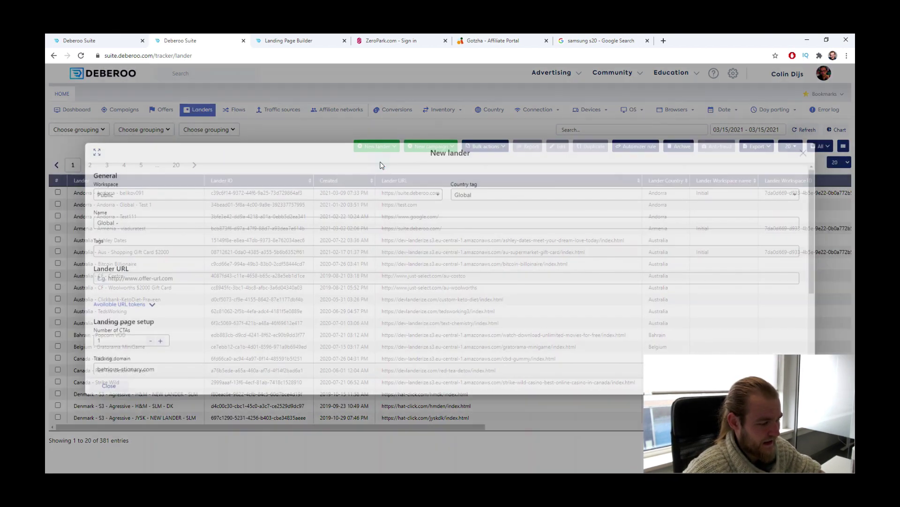
pyautogui.click(183, 194)
pyautogui.click(125, 252)
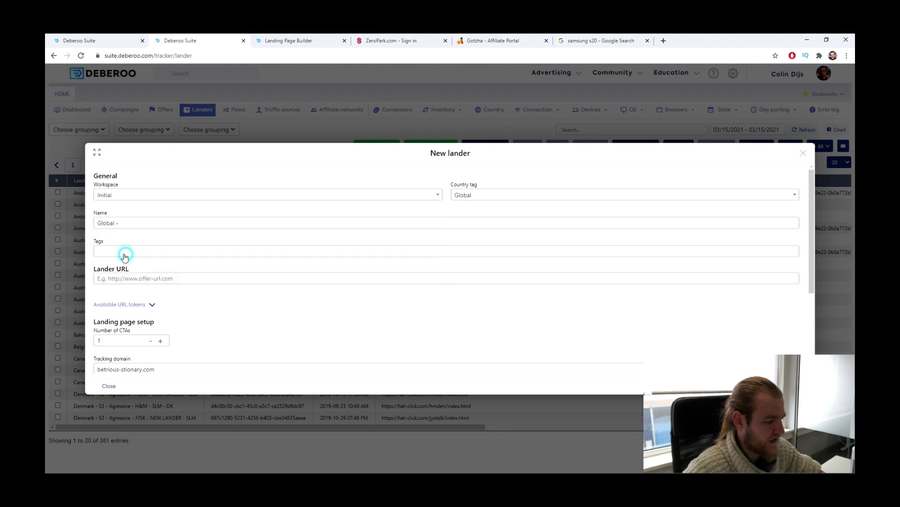
# Set the lander's country tag to United Kingdom and name it "United Kingdom - Samsung Galaxy S20" followed by a person's first name
pyautogui.click(143, 223)
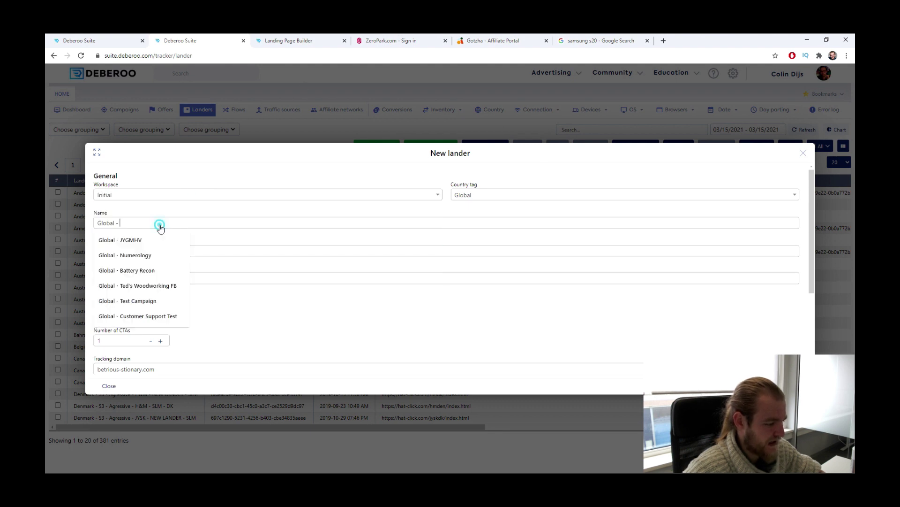
pyautogui.click(488, 196)
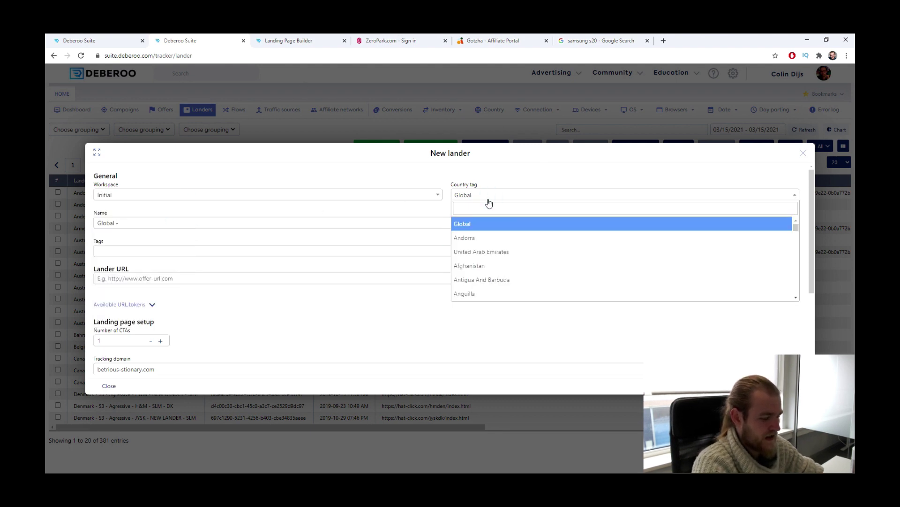
pyautogui.write('unit')
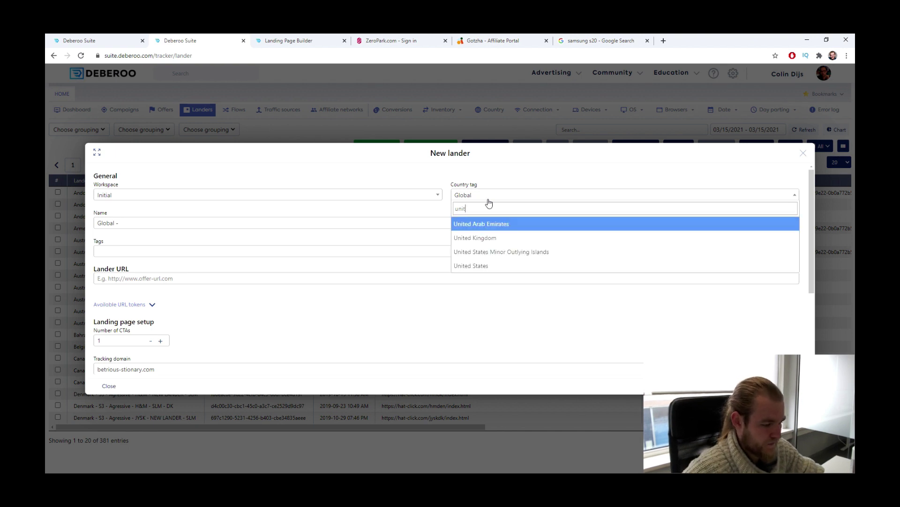
pyautogui.click(509, 237)
pyautogui.click(296, 223)
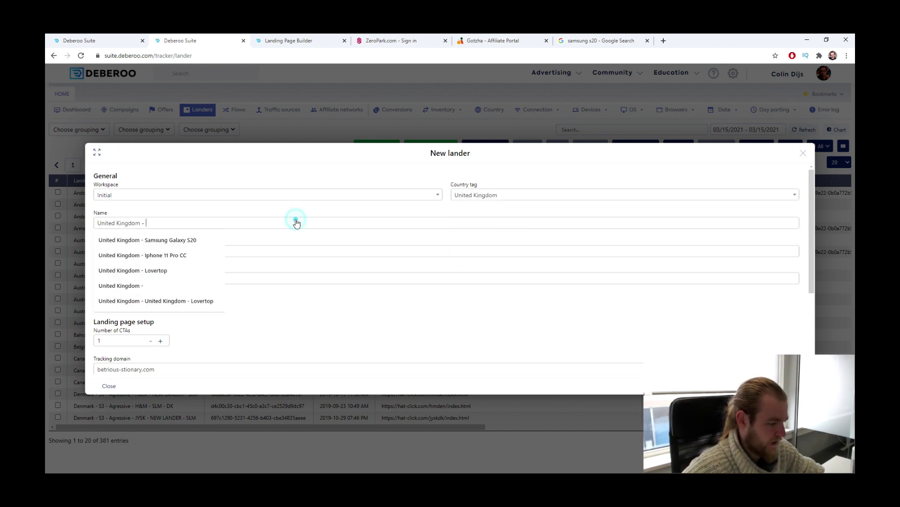
pyautogui.click(191, 241)
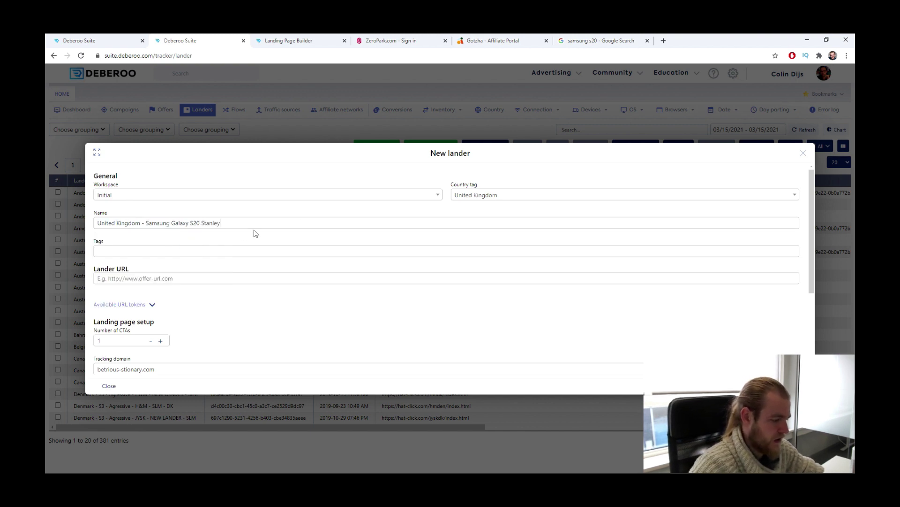
# Paste the published page's address as the lander URL, choose the tracking domain and save the lander
pyautogui.click(217, 279)
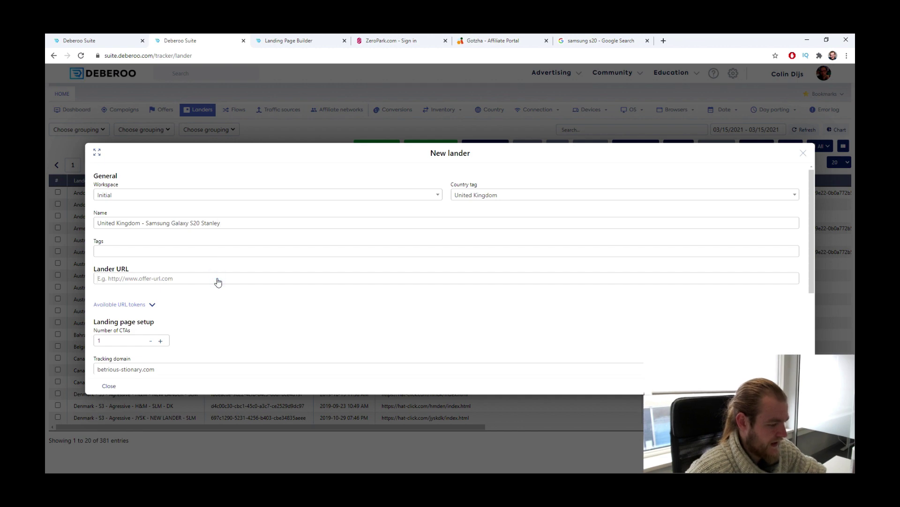
pyautogui.hotkey('ctrl', 'v')
pyautogui.scroll(-2, 347, 283)
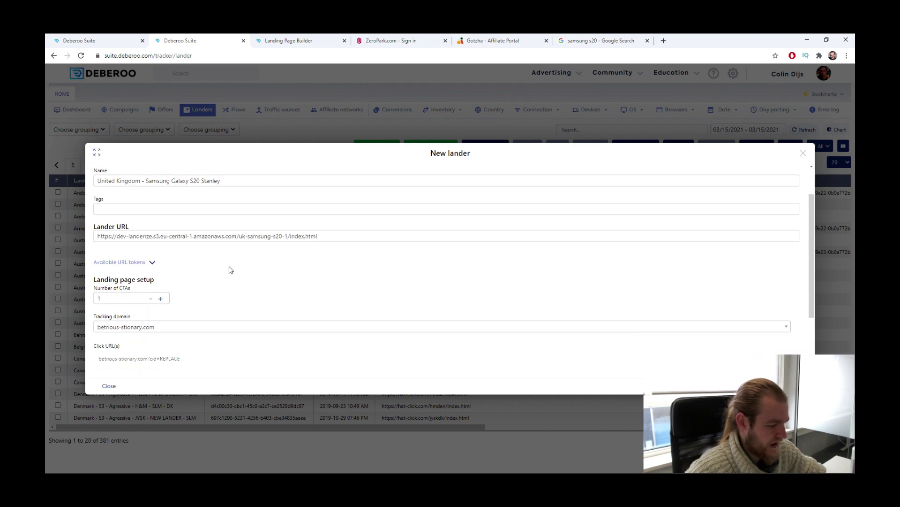
pyautogui.scroll(-2, 230, 269)
pyautogui.click(187, 284)
pyautogui.click(143, 322)
pyautogui.scroll(-2, 213, 260)
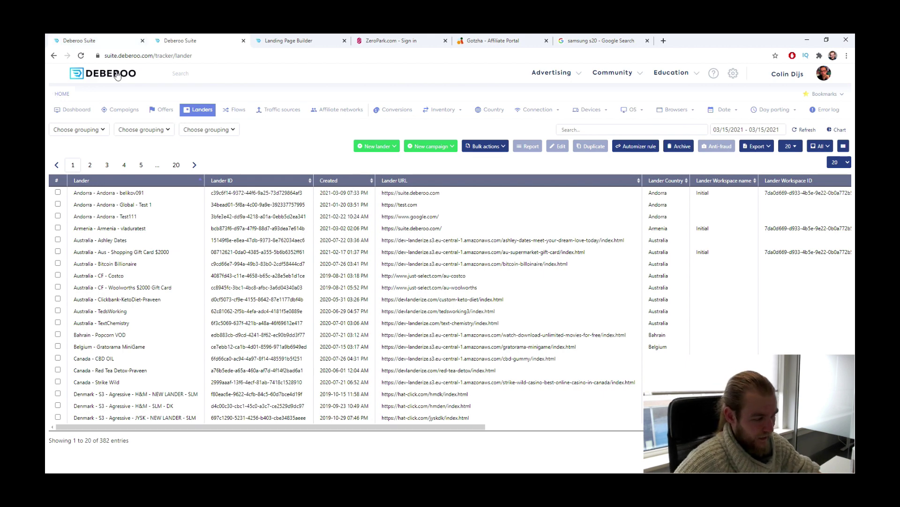
# Go to the tracker's offers list and start a new offer in the Initial workspace
pyautogui.click(164, 110)
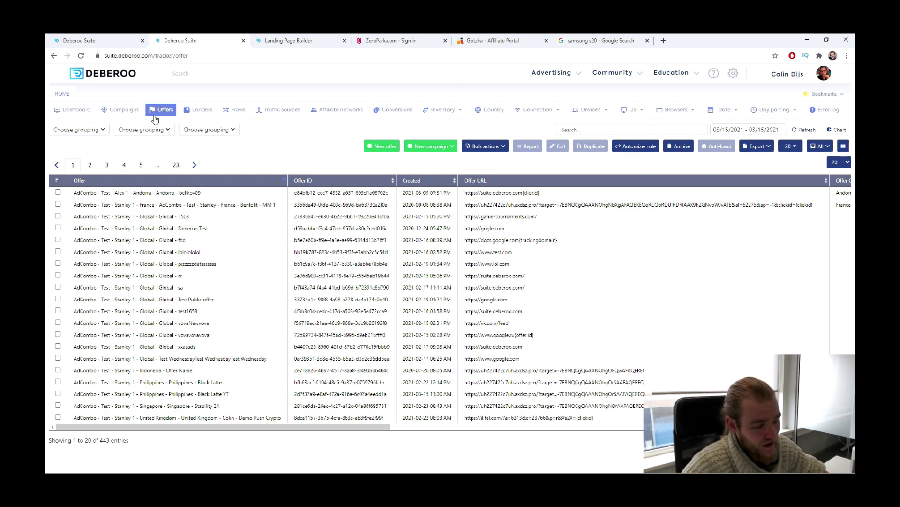
pyautogui.click(383, 147)
pyautogui.click(126, 195)
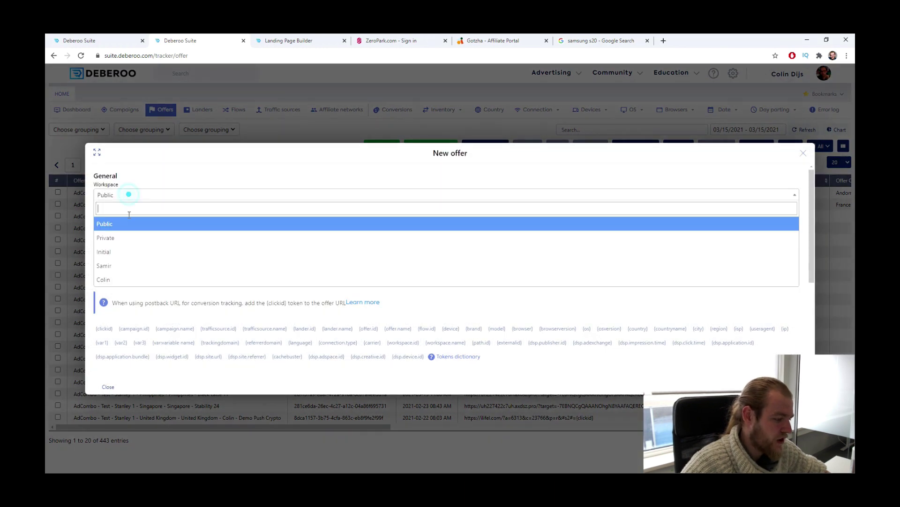
pyautogui.click(126, 254)
pyautogui.doubleClick(261, 229)
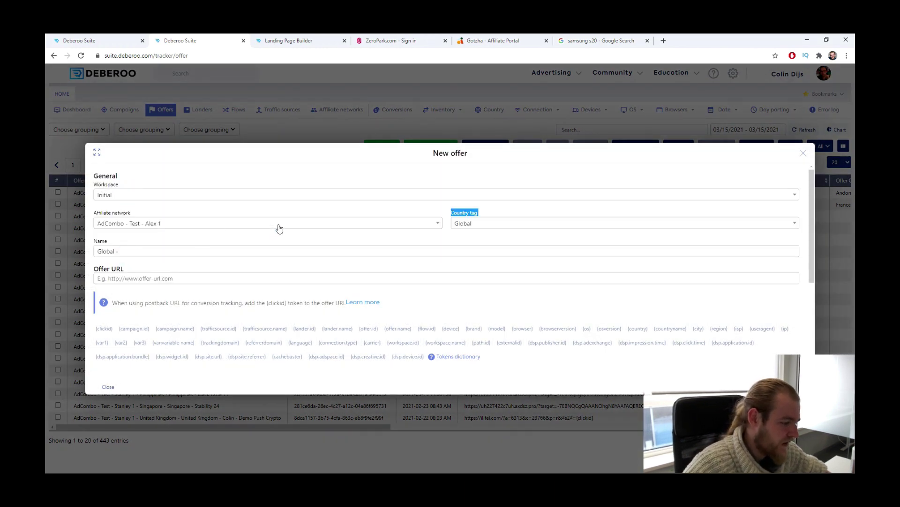
# Set the new offer's affiliate network to Gotzha and its country tag to United Kingdom
pyautogui.click(277, 224)
pyautogui.write('gotz')
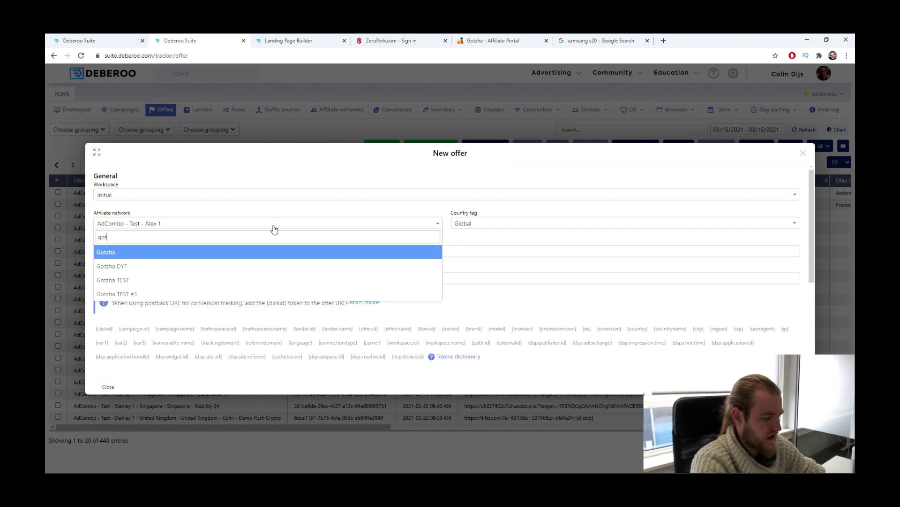
pyautogui.click(187, 254)
pyautogui.click(559, 225)
pyautogui.write('unit')
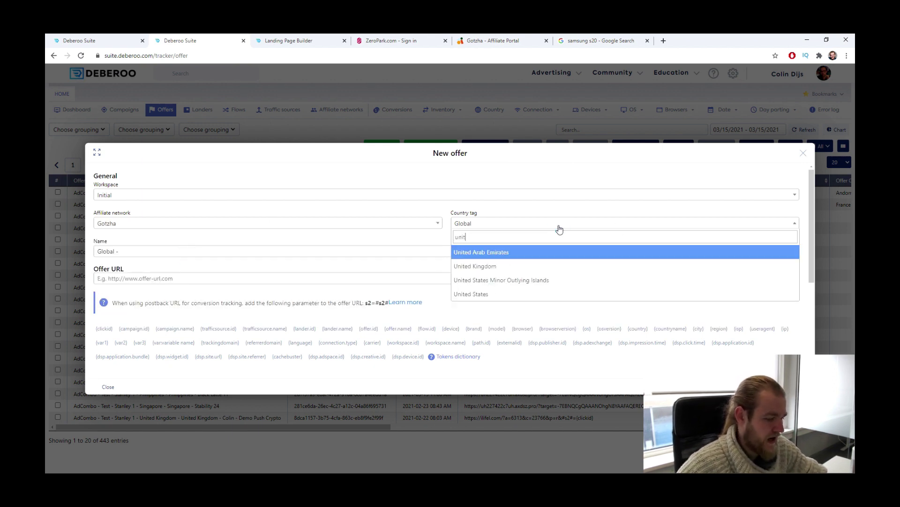
pyautogui.click(505, 280)
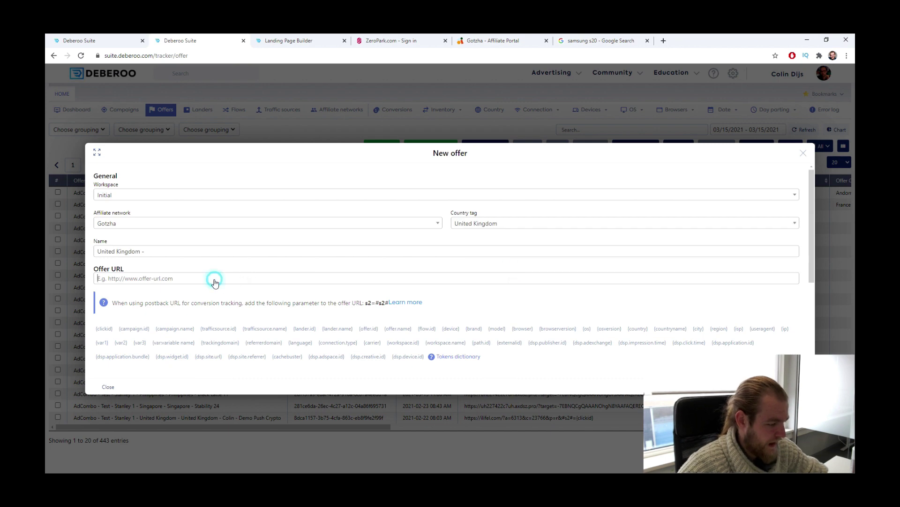
# Paste the unique Samsung Galaxy S20 creative link from the Gotzha portal as the new offer's URL
pyautogui.click(539, 38)
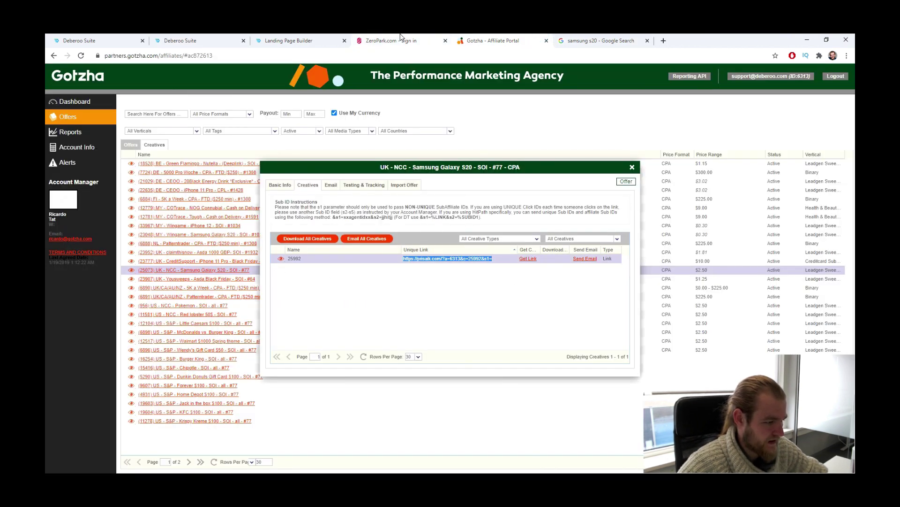
pyautogui.click(288, 41)
pyautogui.click(180, 40)
pyautogui.click(189, 278)
pyautogui.hotkey('ctrl', 'v')
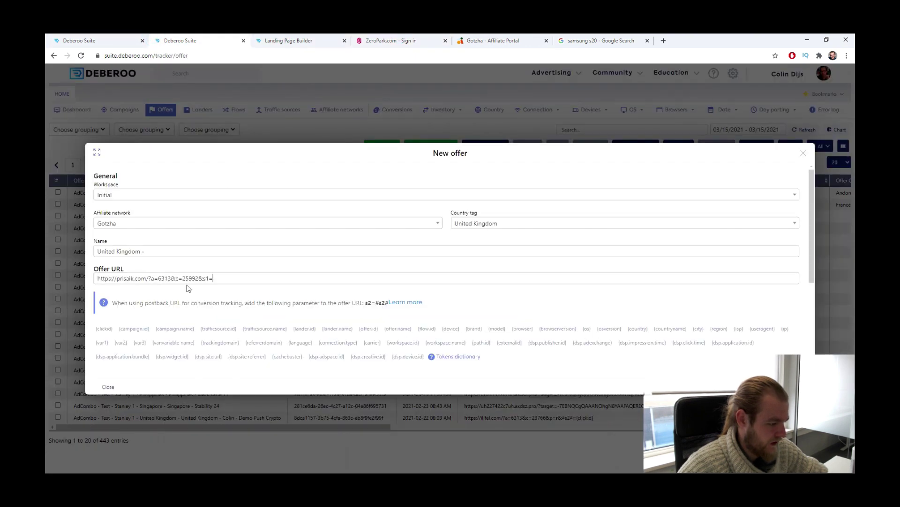
# Append the postback parameter "?s2=#s2#" to the end of the offer URL
pyautogui.moveTo(367, 303); pyautogui.dragTo(387, 304)
pyautogui.click(257, 280)
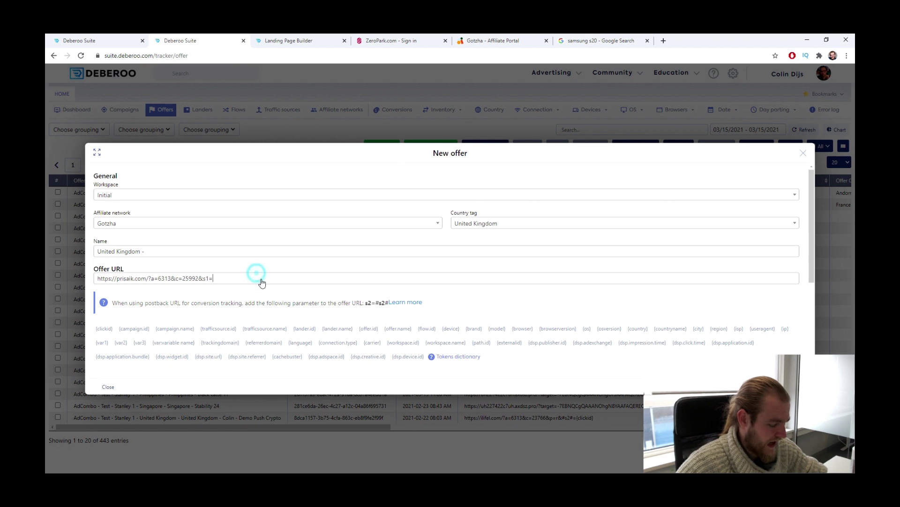
pyautogui.write('?')
pyautogui.hotkey('ctrl', 'v')
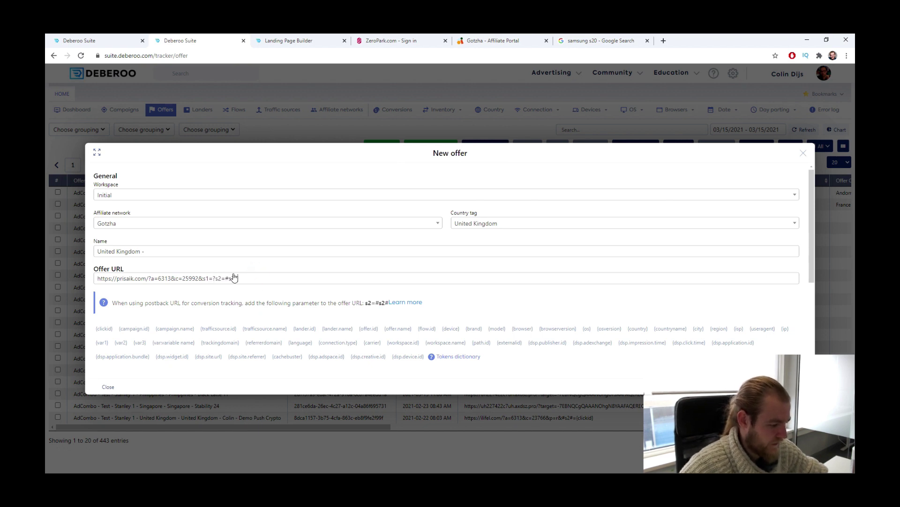
pyautogui.moveTo(226, 280); pyautogui.dragTo(358, 291)
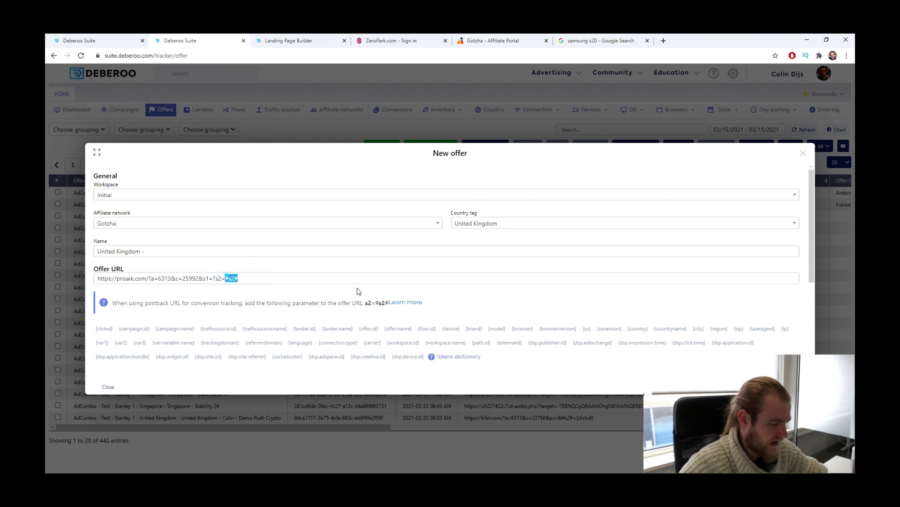
pyautogui.click(298, 279)
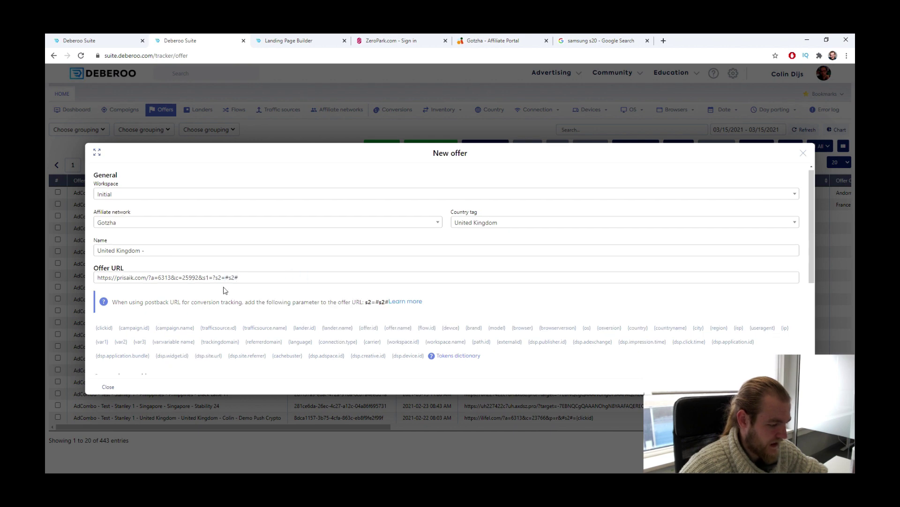
# Set the offer's conversion tracking domain to track.dutchmarketplace.net and save the offer
pyautogui.scroll(-3, 225, 289)
pyautogui.scroll(3, 339, 282)
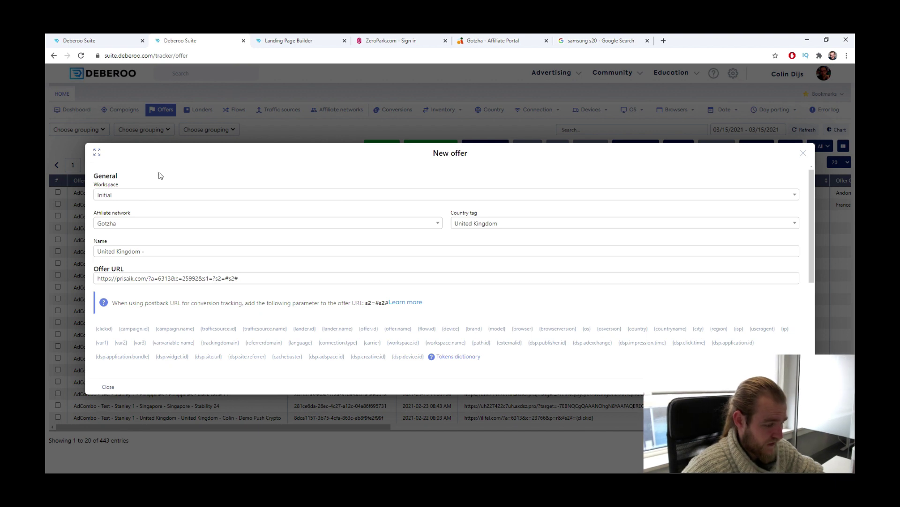
pyautogui.scroll(-1, 311, 249)
pyautogui.scroll(-3, 328, 259)
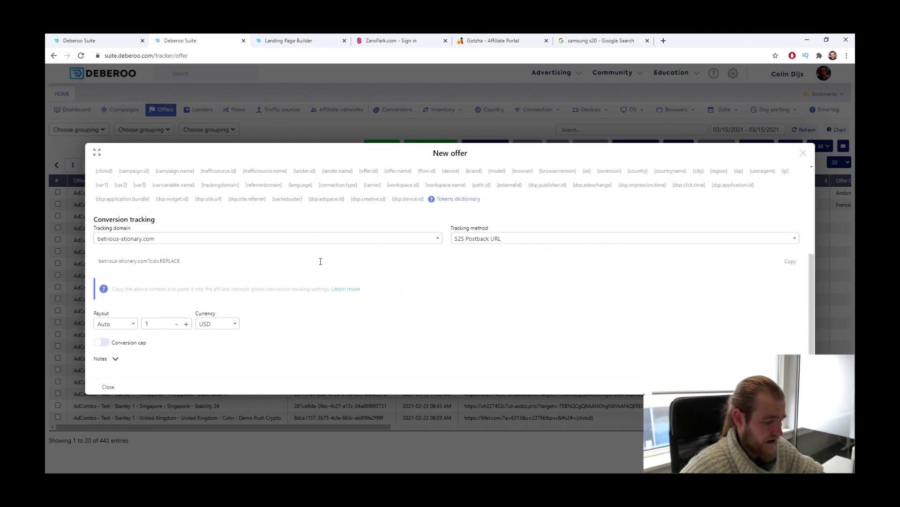
pyautogui.click(389, 240)
pyautogui.click(181, 282)
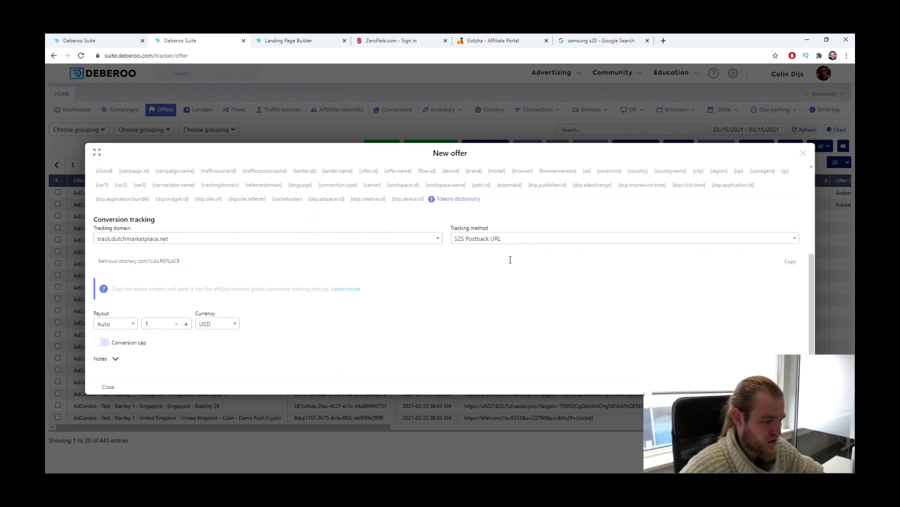
pyautogui.moveTo(518, 227); pyautogui.dragTo(459, 228)
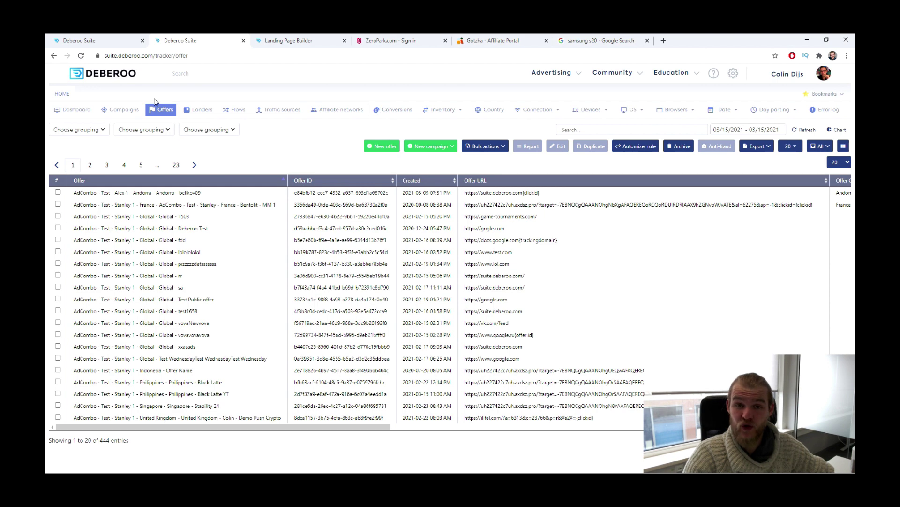
# Go to the tracker's campaigns list and start a new campaign in the Initial workspace
pyautogui.click(126, 111)
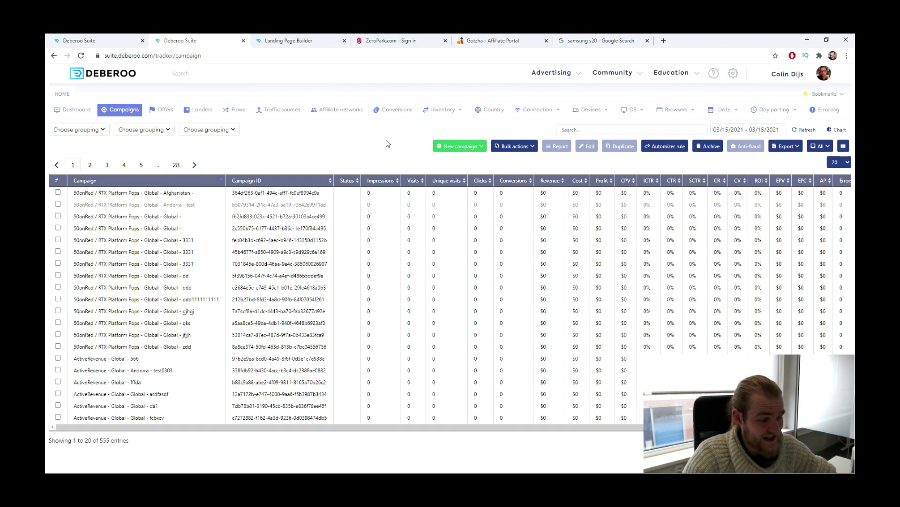
pyautogui.click(478, 146)
pyautogui.click(458, 161)
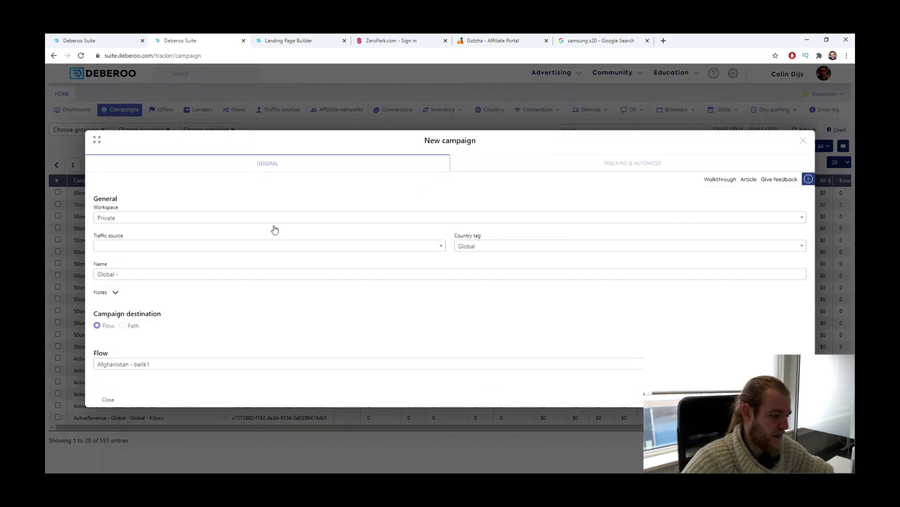
pyautogui.click(183, 216)
pyautogui.click(104, 260)
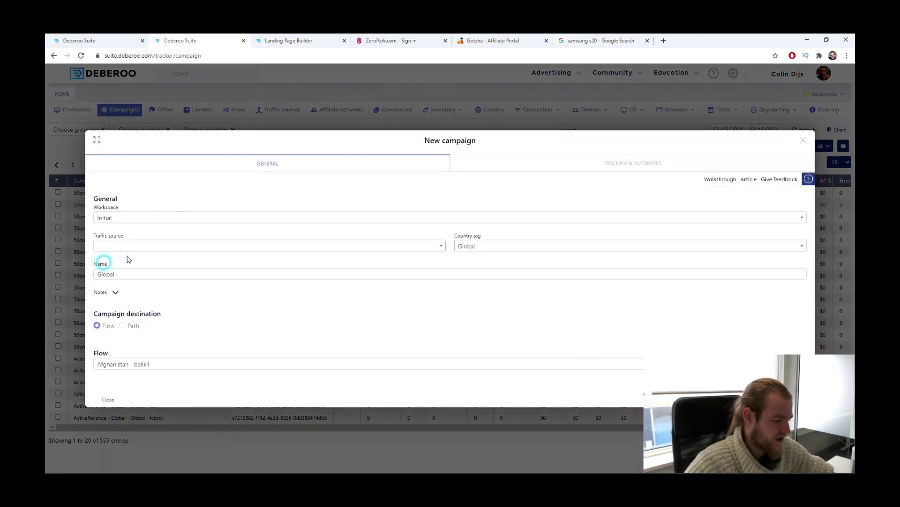
# Set the campaign's traffic source to Zeropark and its country tag to United Kingdom
pyautogui.click(134, 246)
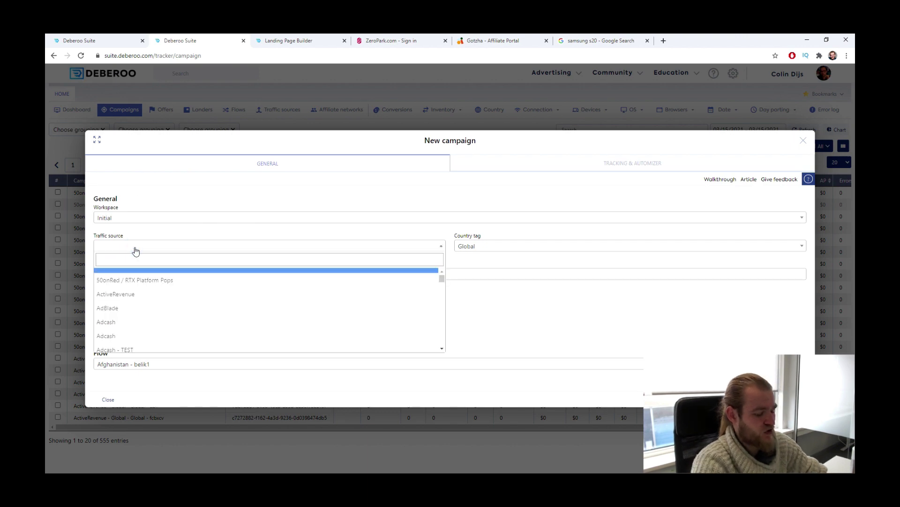
pyautogui.write('zero')
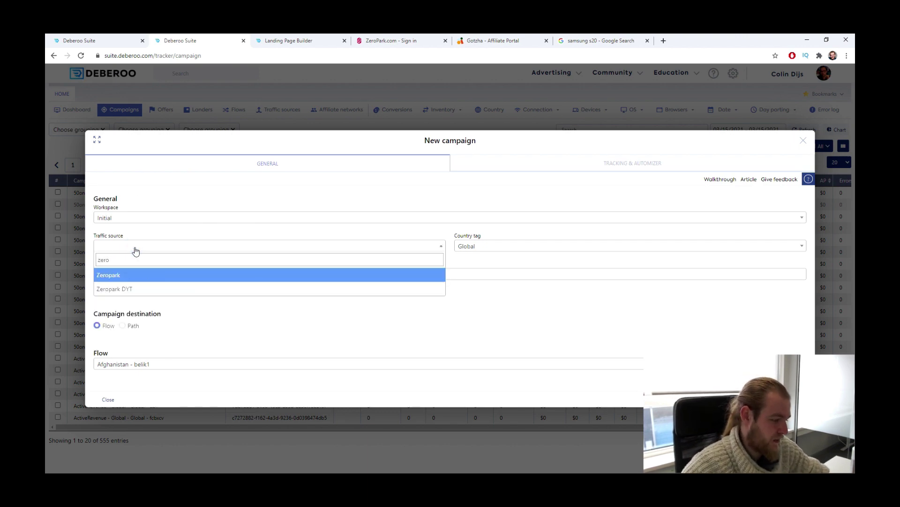
pyautogui.click(139, 274)
pyautogui.click(531, 242)
pyautogui.write('unit')
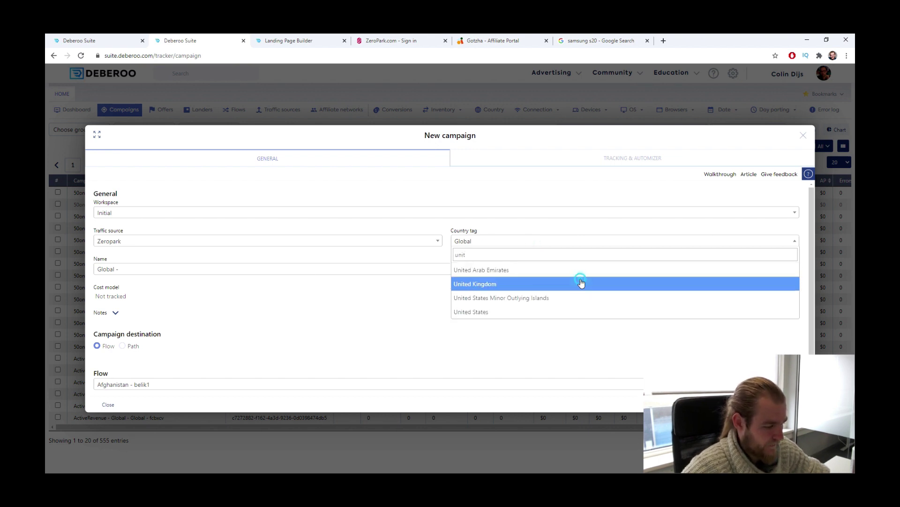
pyautogui.click(581, 284)
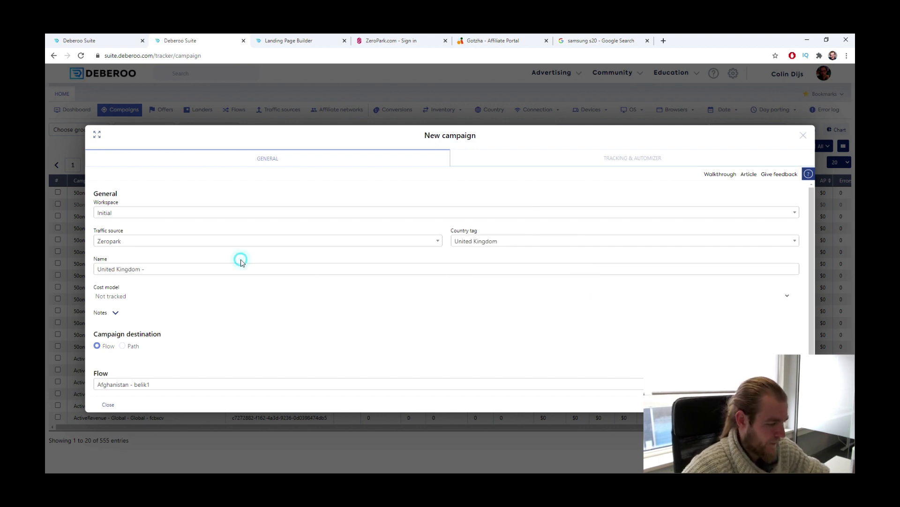
# Name the campaign "United Kingdom - Samsung Galaxy S20" followed by the person's first name, and set the cost model to Auto (CPC/CPM)
pyautogui.click(241, 269)
pyautogui.click(188, 286)
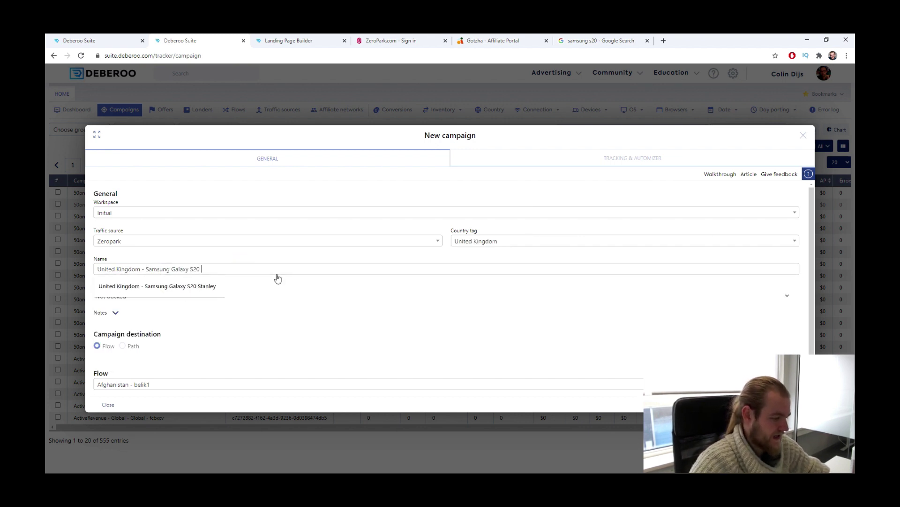
pyautogui.write('Stanley')
pyautogui.click(199, 286)
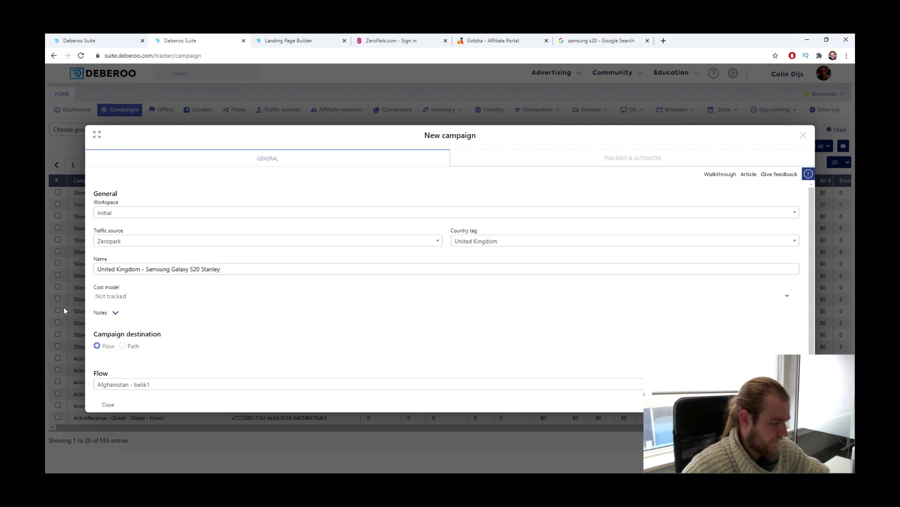
pyautogui.click(95, 299)
pyautogui.click(138, 345)
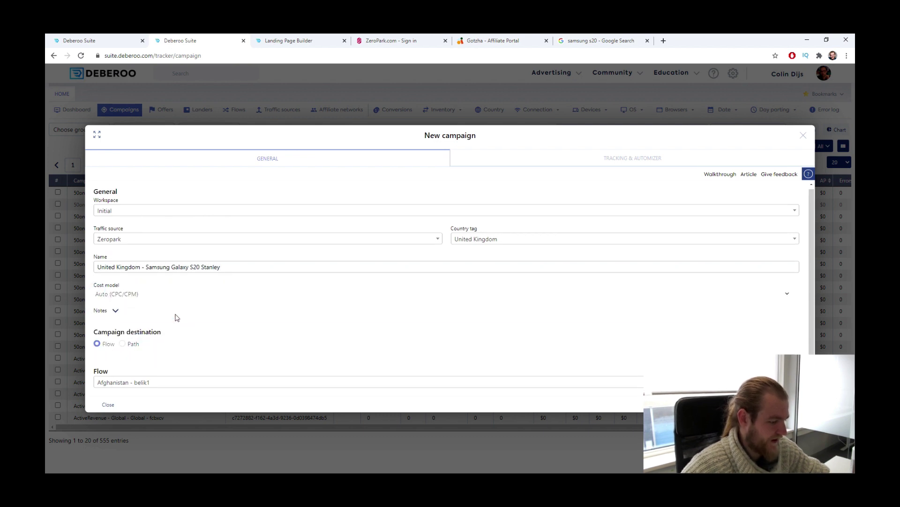
# Switch the campaign destination from a flow to a path
pyautogui.scroll(-1, 163, 319)
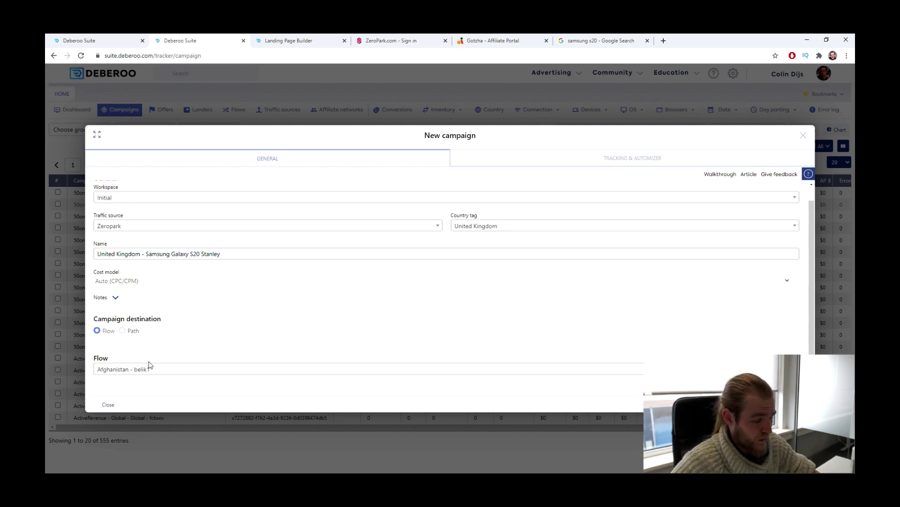
pyautogui.click(123, 331)
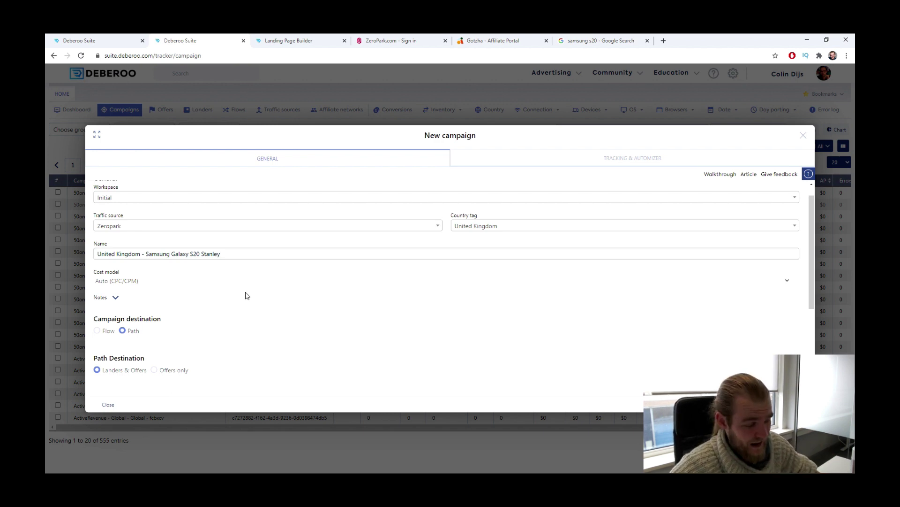
pyautogui.scroll(-3, 247, 295)
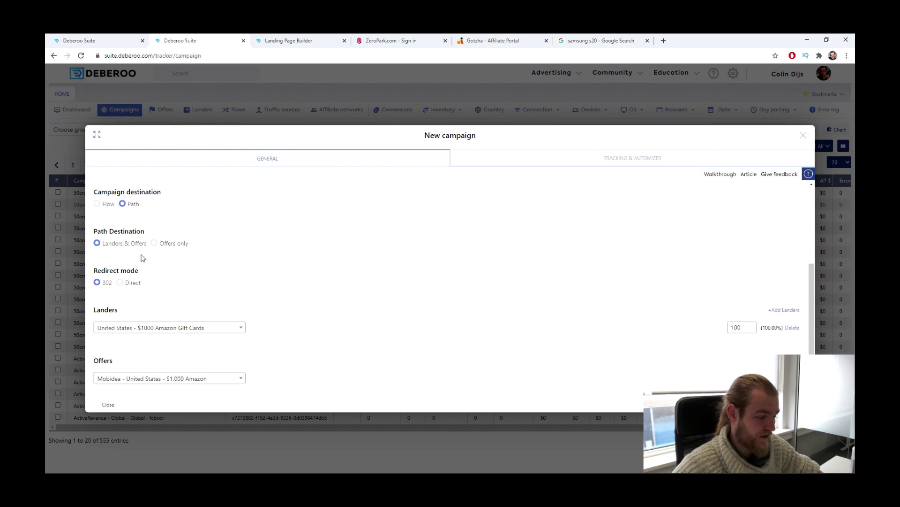
pyautogui.scroll(-1, 227, 308)
# Choose the United Kingdom Samsung Galaxy S20 lander as the path's lander
pyautogui.click(238, 314)
pyautogui.write('stanlet')
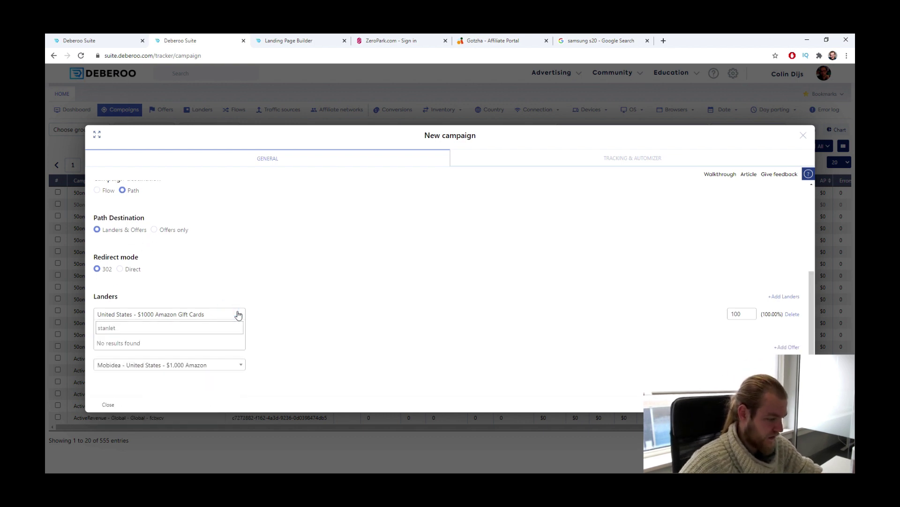
pyautogui.press('BackSpace')
pyautogui.write('y')
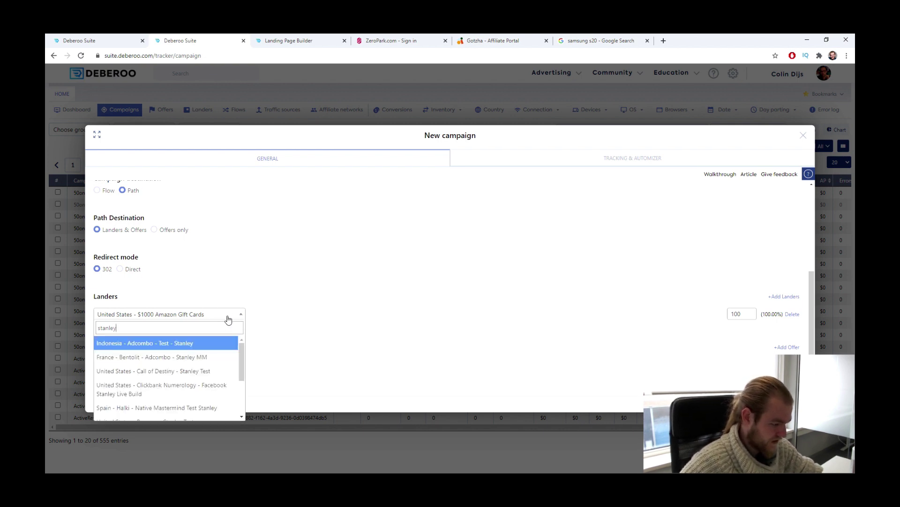
pyautogui.scroll(-3, 214, 389)
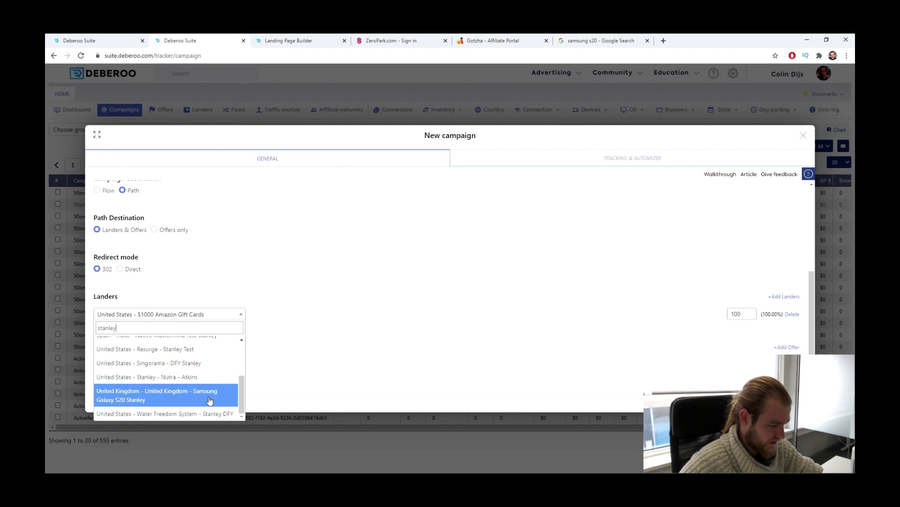
pyautogui.click(208, 395)
# Choose the Big Bang Ads United Kingdom Samsung Galaxy S20 offer as the path's offer
pyautogui.click(189, 365)
pyautogui.write('gala')
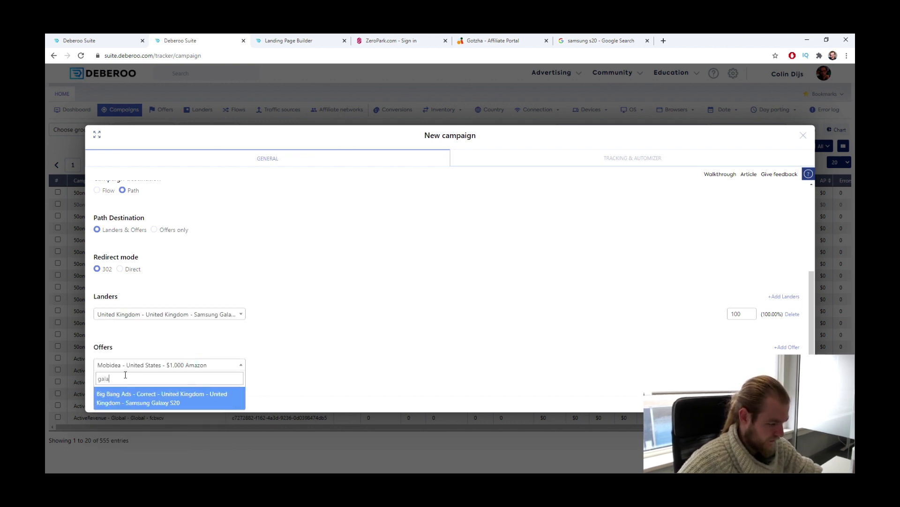
pyautogui.click(170, 400)
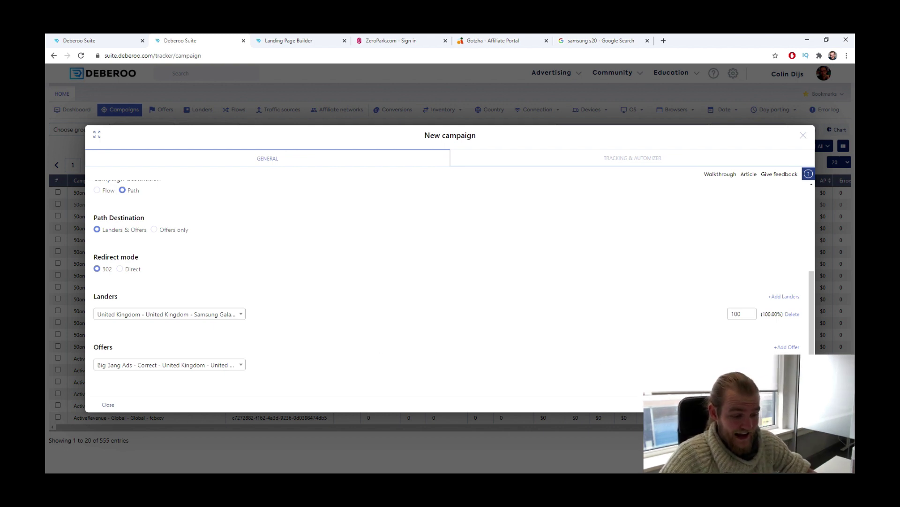
# Try out a second lander with a weight of 400 and delete it from the path again
pyautogui.click(783, 297)
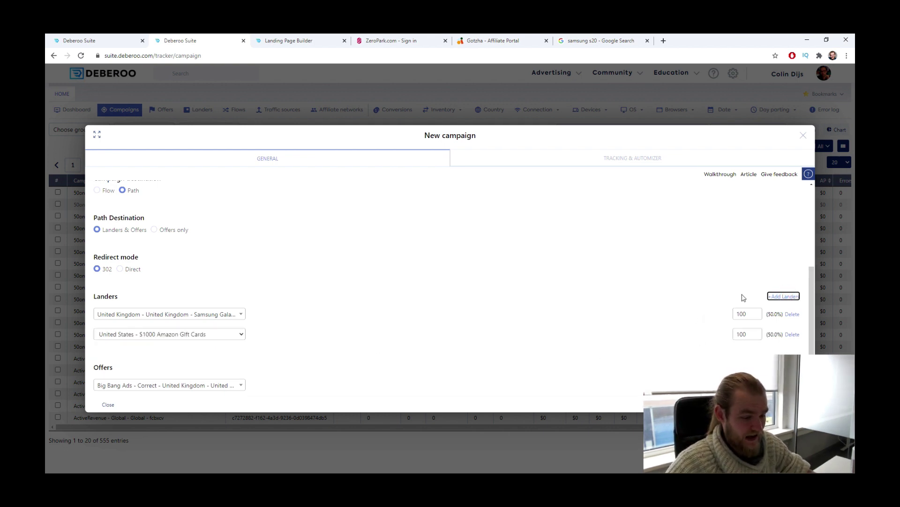
pyautogui.doubleClick(748, 334)
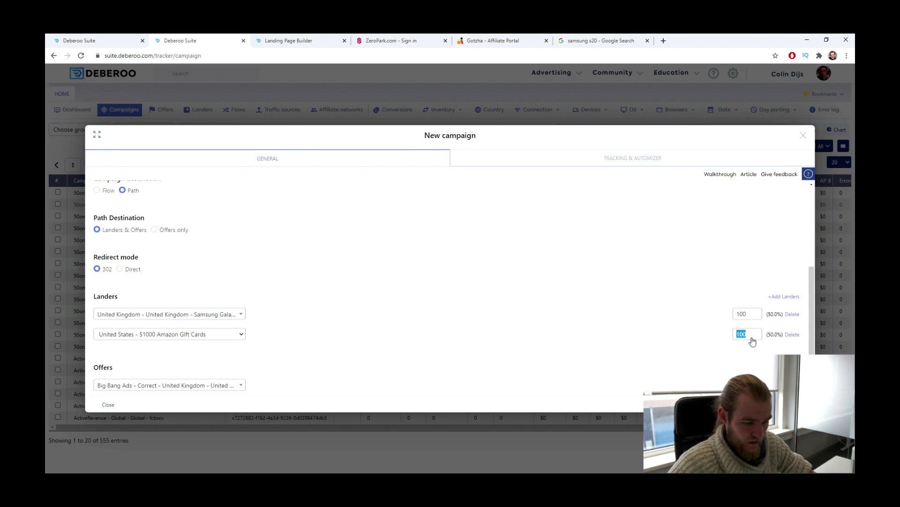
pyautogui.write('400')
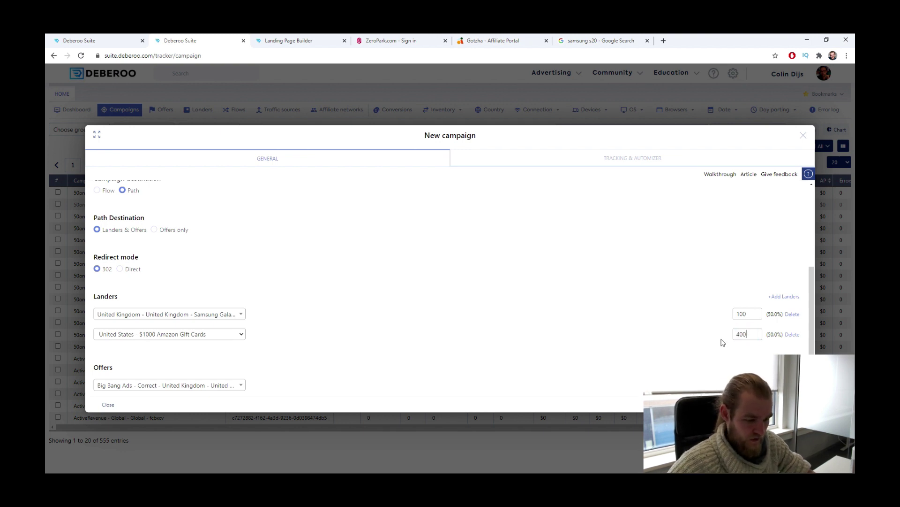
pyautogui.doubleClick(758, 336)
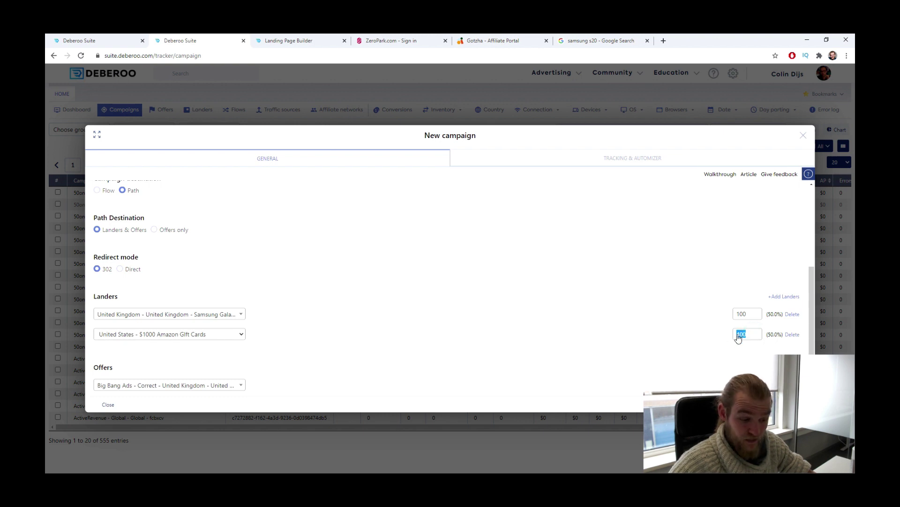
pyautogui.doubleClick(753, 314)
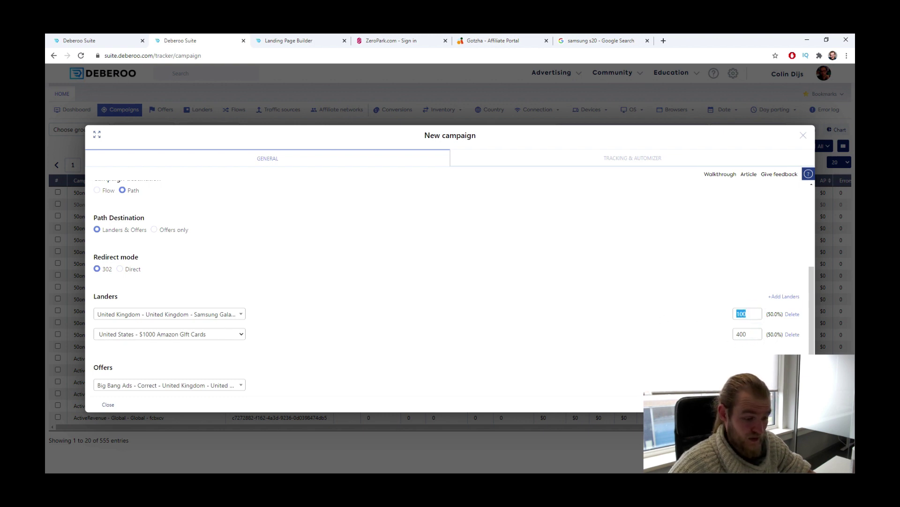
pyautogui.click(792, 334)
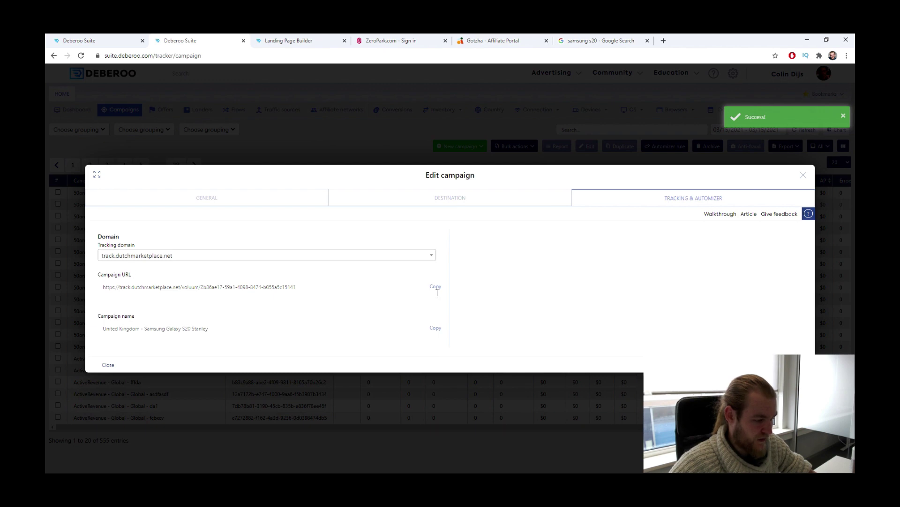
# Save the campaign and copy its campaign URL
pyautogui.click(436, 287)
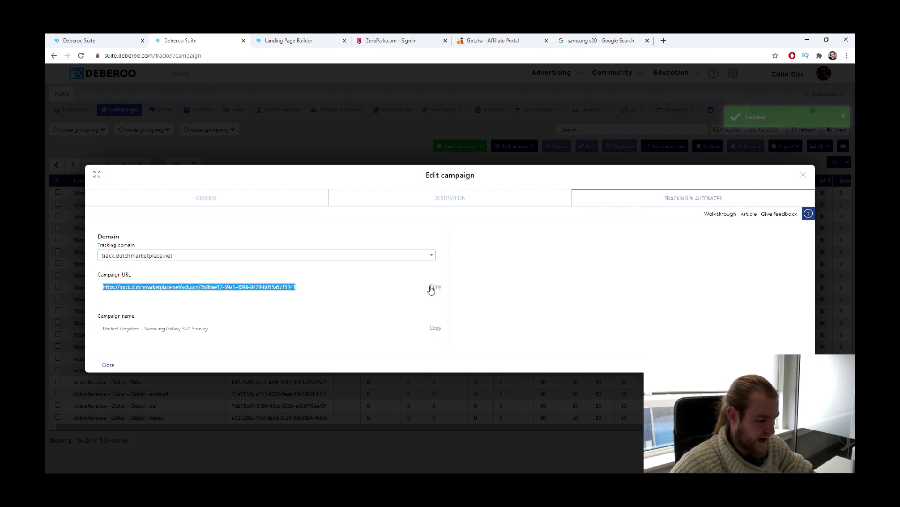
# Switch to Zeropark and try to log in with the account e-mail and password
pyautogui.click(384, 37)
pyautogui.click(404, 213)
pyautogui.click(401, 241)
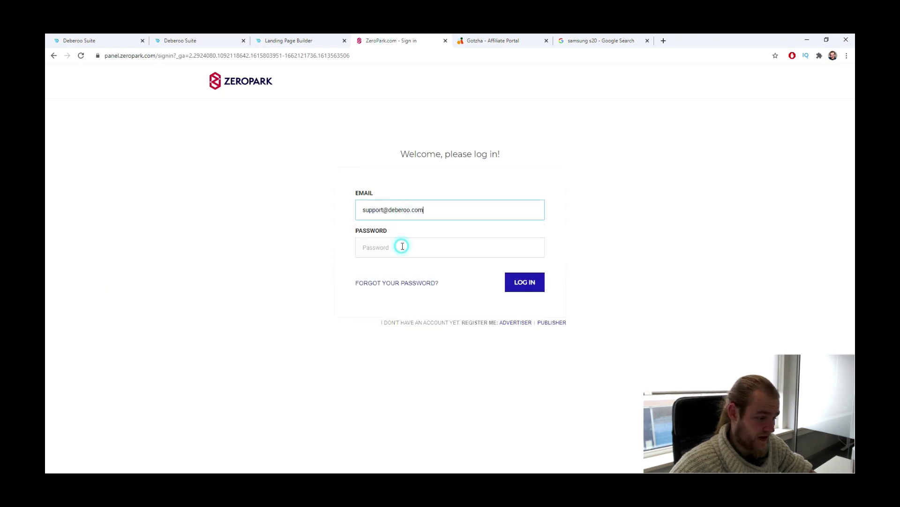
pyautogui.click(401, 242)
pyautogui.write('****')
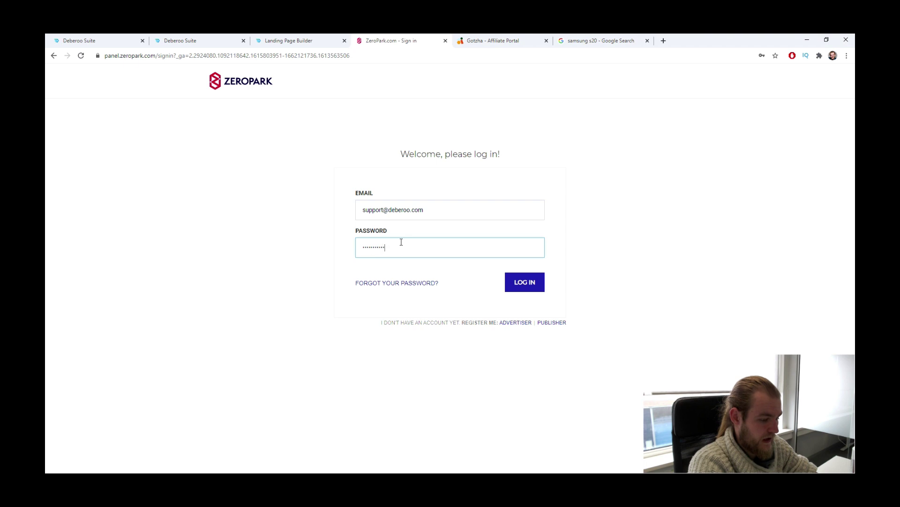
pyautogui.press('Return')
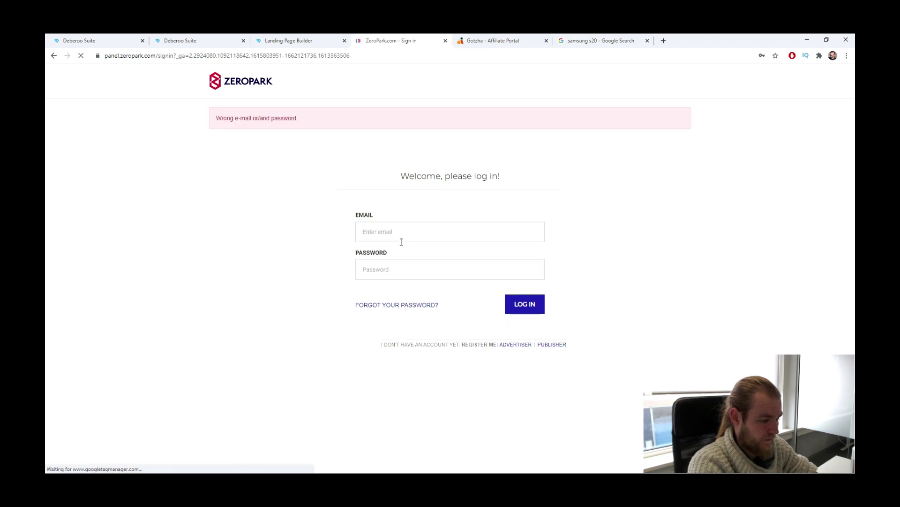
# Log in to Zeropark again by filling in the account e-mail and entering the account password
pyautogui.click(401, 241)
pyautogui.press('Down')
pyautogui.press('Down')
pyautogui.press('Return')
pyautogui.press('Tab')
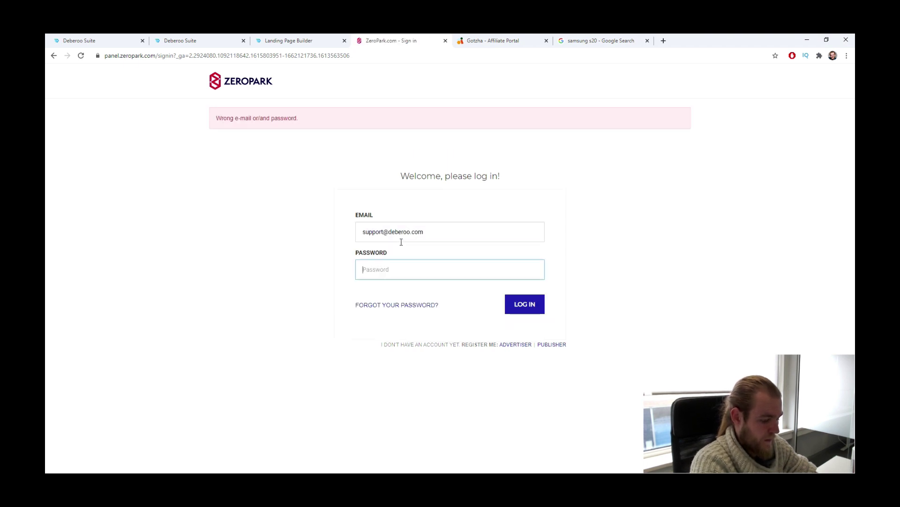
pyautogui.write('*')
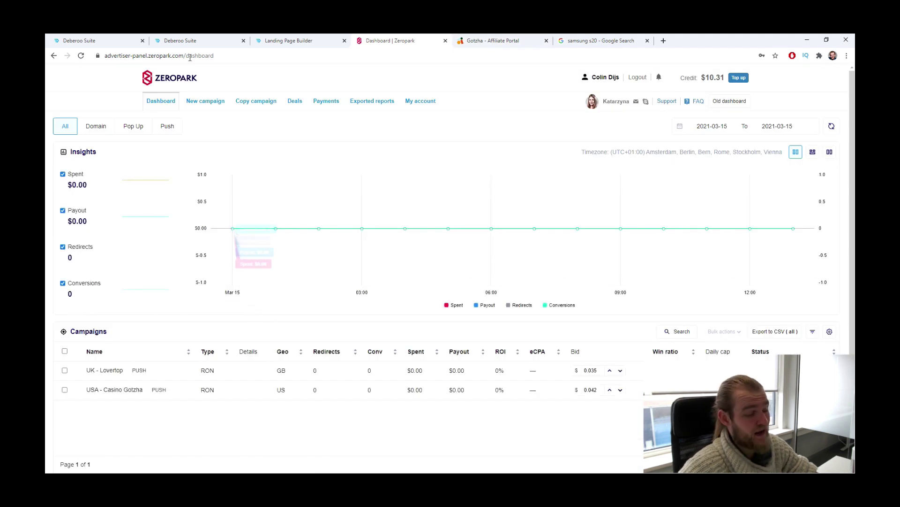
# Start a new campaign with Push as the traffic type and RON as the targeting option
pyautogui.click(215, 101)
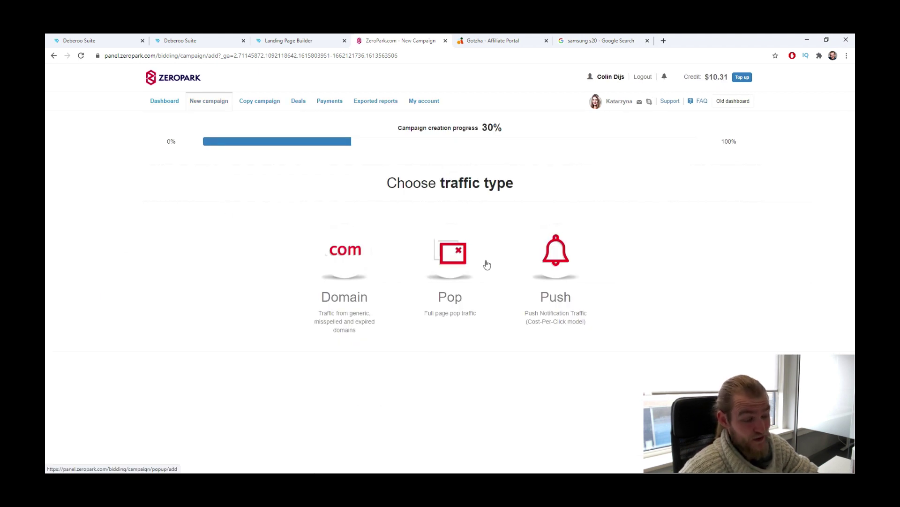
pyautogui.click(555, 261)
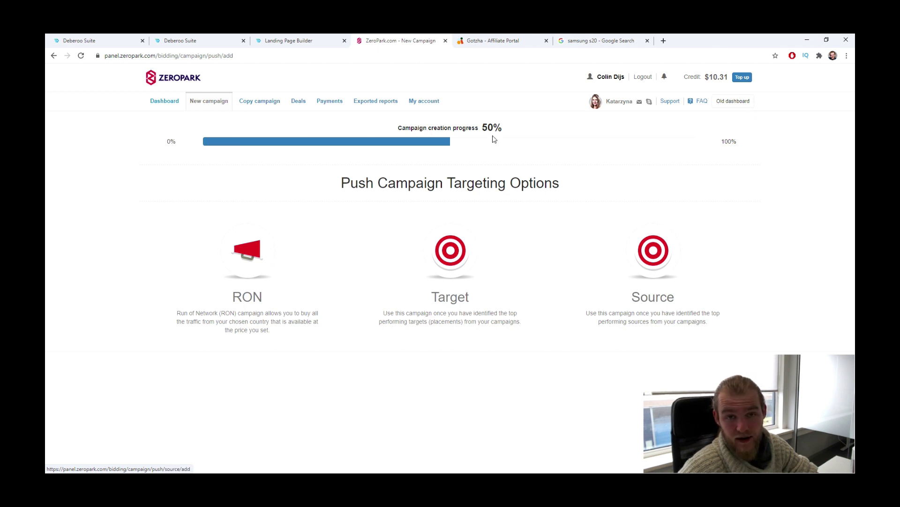
pyautogui.click(262, 251)
# Name the campaign "UK - Samsung S20" and disable In-page push so only Classic push is used
pyautogui.click(261, 207)
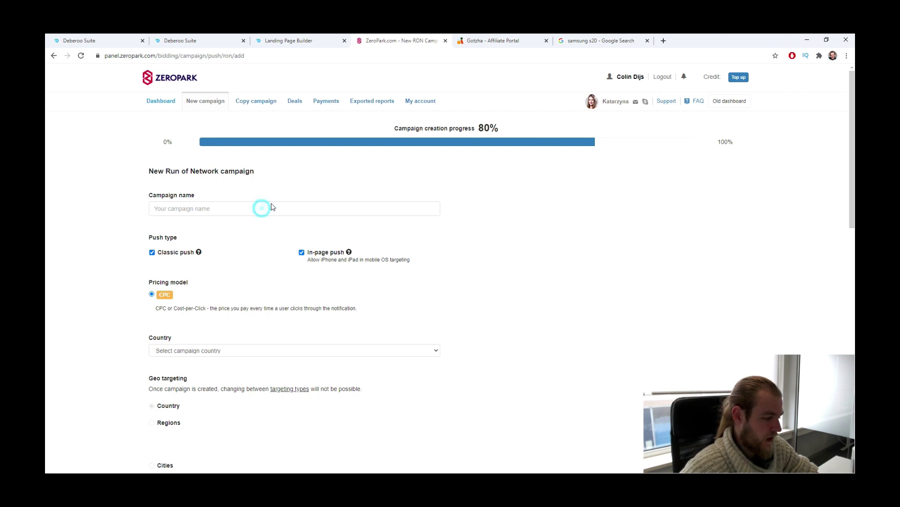
pyautogui.write('U')
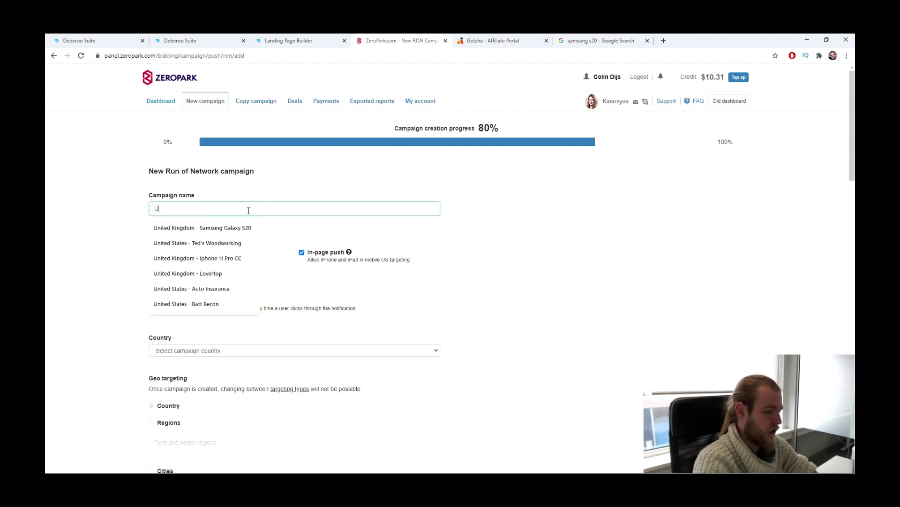
pyautogui.write('K - Samsing')
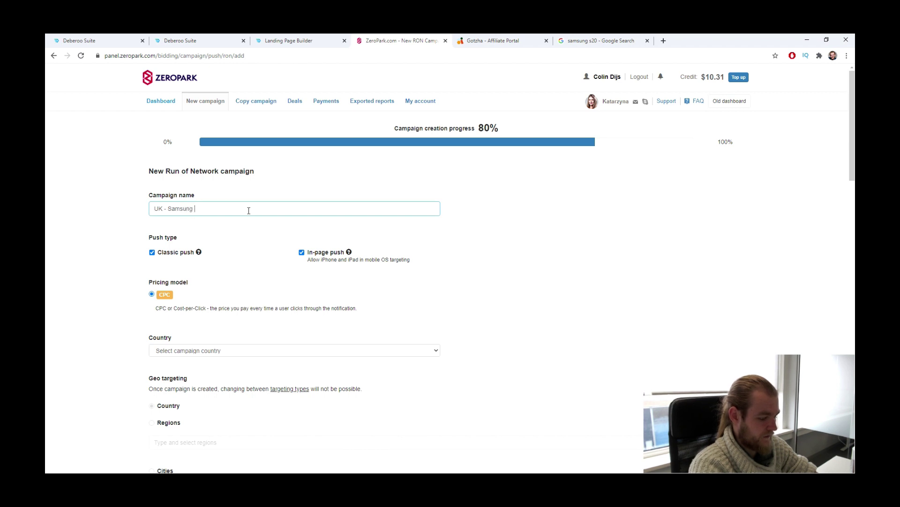
pyautogui.write(' S20')
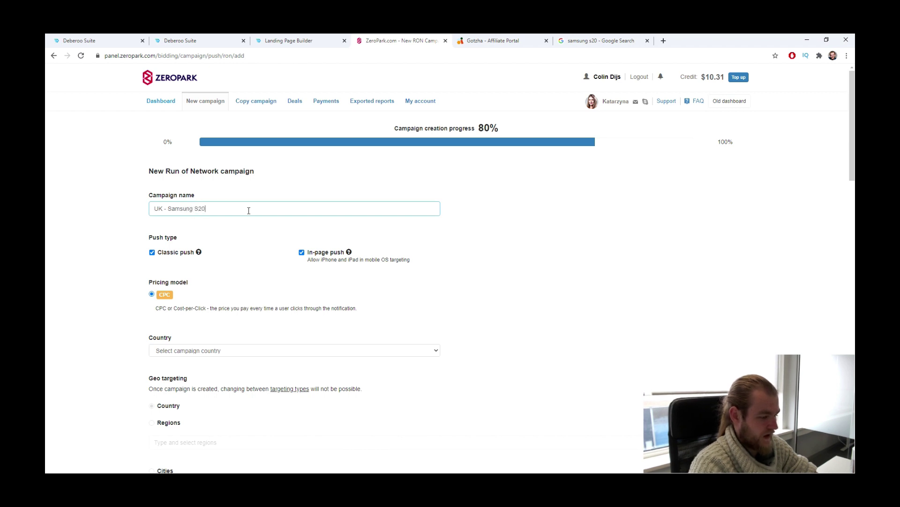
pyautogui.click(302, 253)
# Set the campaign country to United Kingdom
pyautogui.scroll(-3, 172, 231)
pyautogui.click(207, 223)
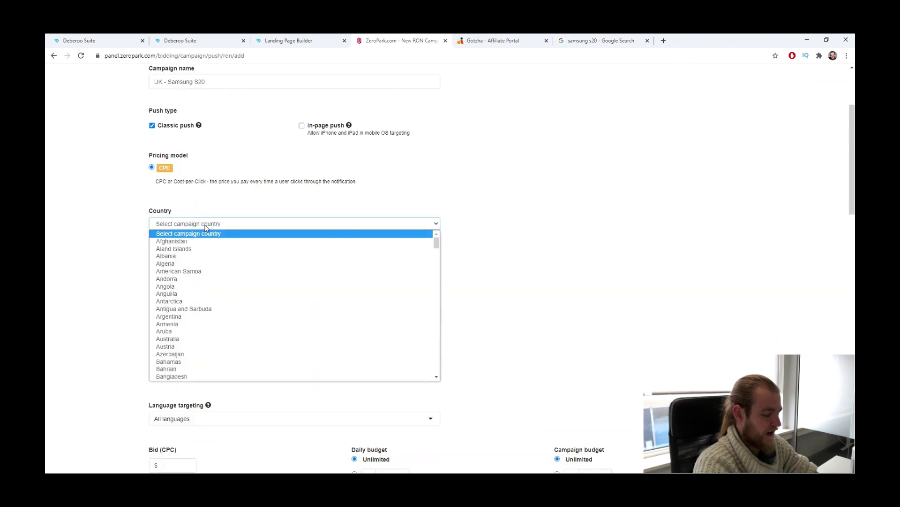
pyautogui.write('united')
pyautogui.scroll(-2, 197, 298)
pyautogui.scroll(-3, 198, 299)
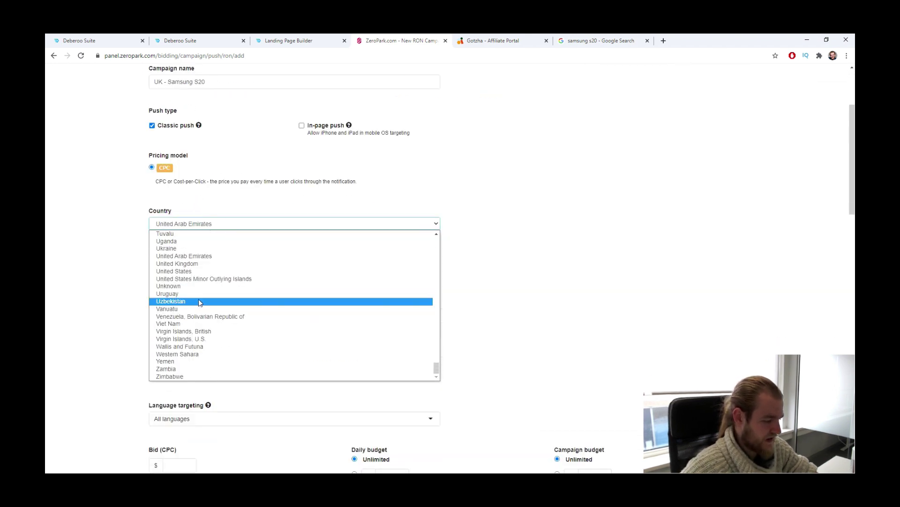
pyautogui.click(207, 260)
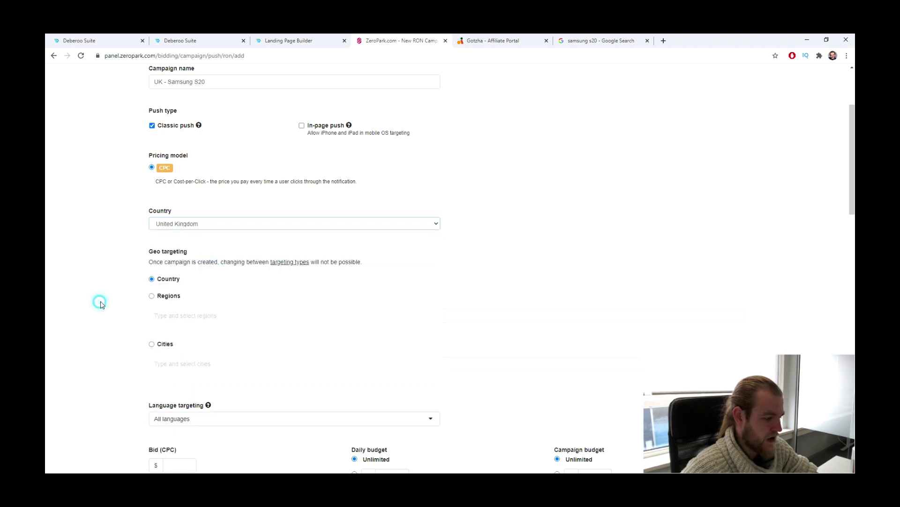
# Keep geo targeting on the whole country and set the language targeting to English
pyautogui.scroll(-2, 97, 281)
pyautogui.moveTo(151, 167); pyautogui.dragTo(223, 168)
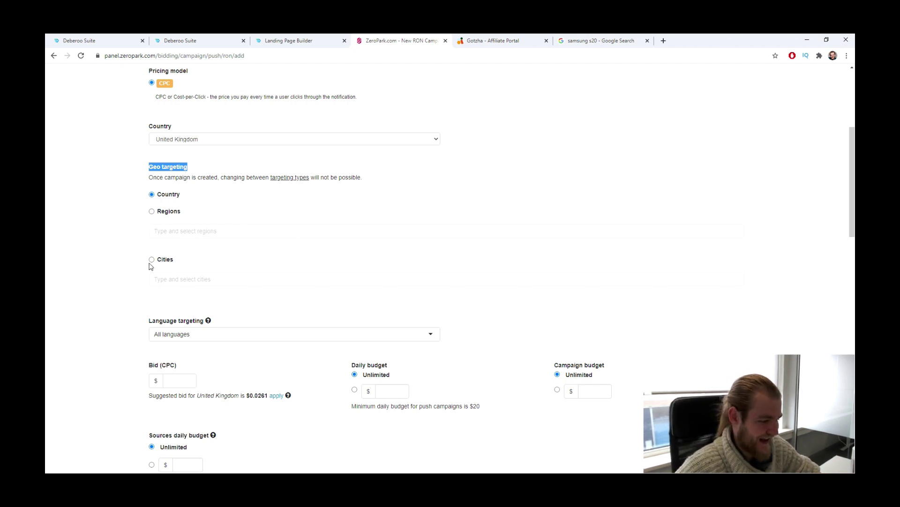
pyautogui.scroll(-1, 151, 262)
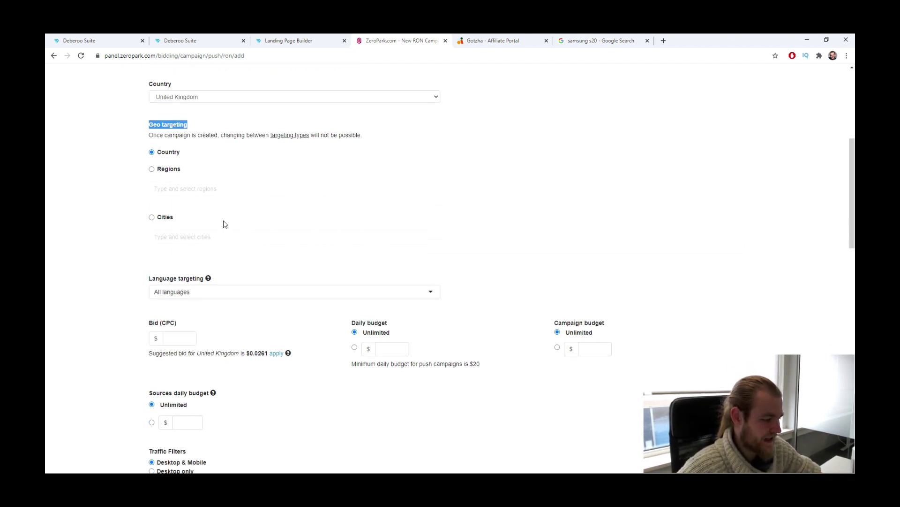
pyautogui.scroll(-1, 223, 230)
pyautogui.click(223, 251)
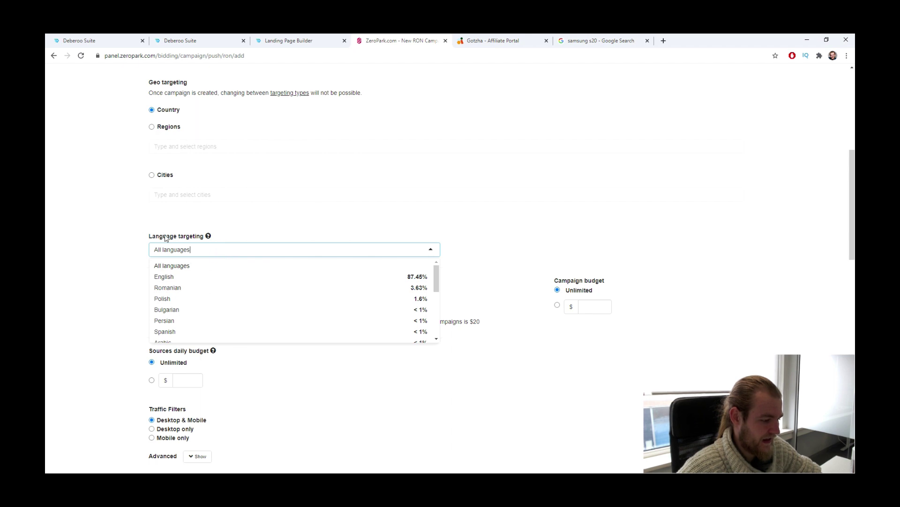
pyautogui.click(162, 277)
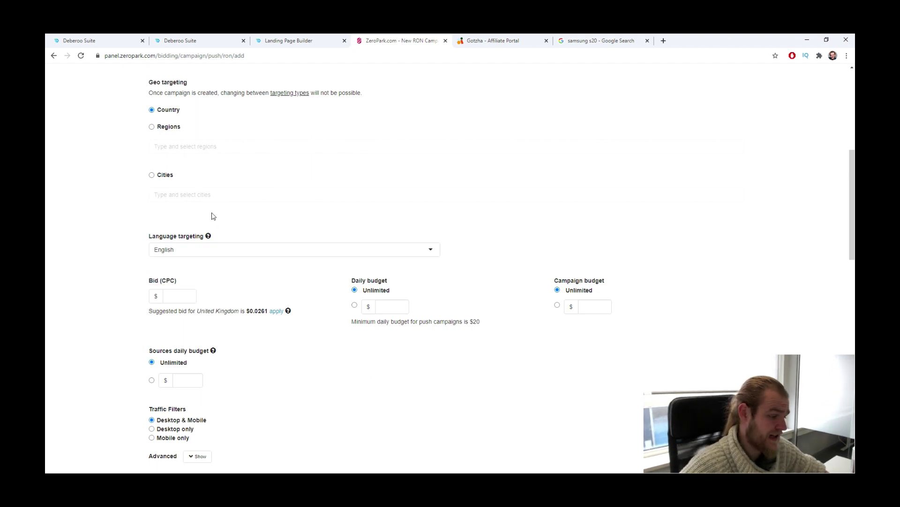
# Apply the suggested United Kingdom bid and raise the CPC bid to $0.027
pyautogui.scroll(-2, 209, 214)
pyautogui.moveTo(146, 197); pyautogui.dragTo(192, 205)
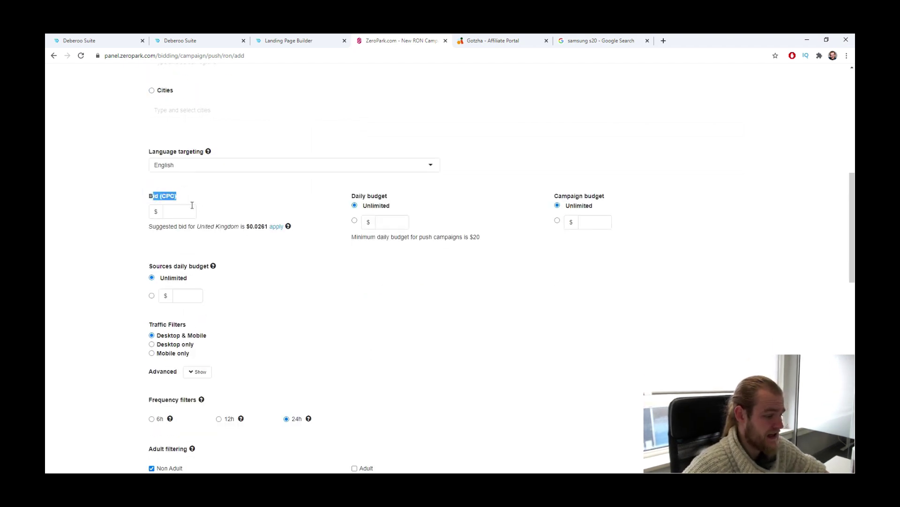
pyautogui.click(255, 254)
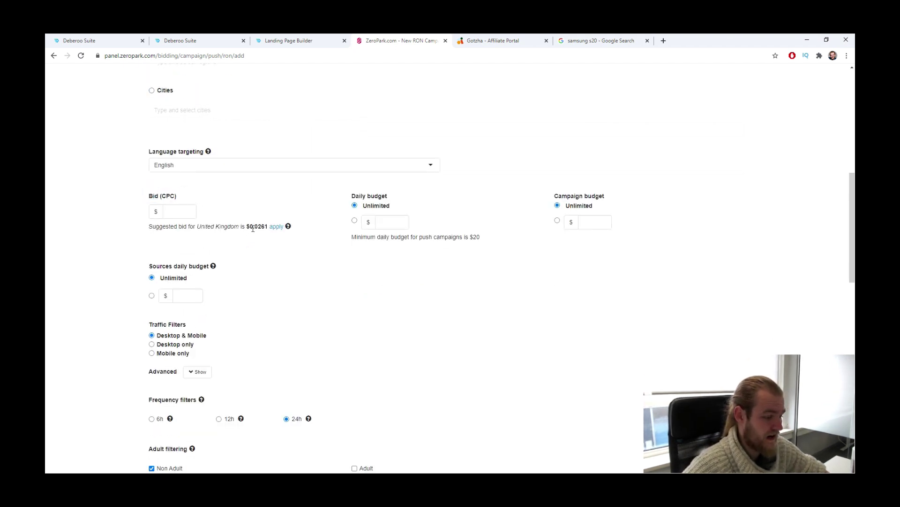
pyautogui.moveTo(258, 227); pyautogui.dragTo(262, 227)
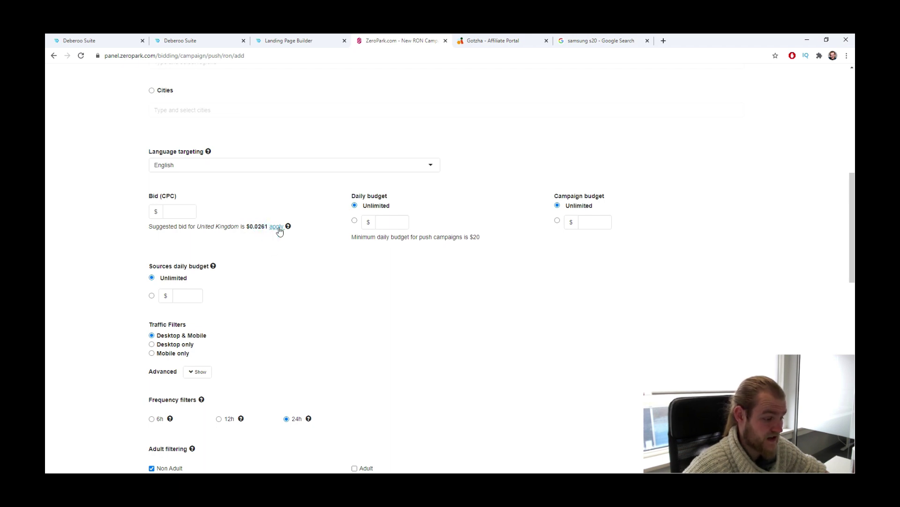
pyautogui.click(276, 227)
pyautogui.click(196, 212)
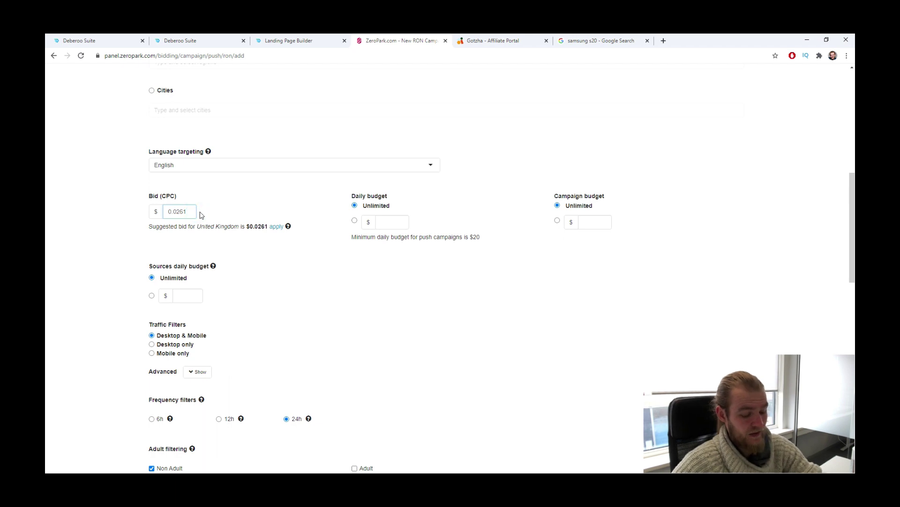
pyautogui.press('BackSpace')
pyautogui.press('BackSpace')
pyautogui.write('7')
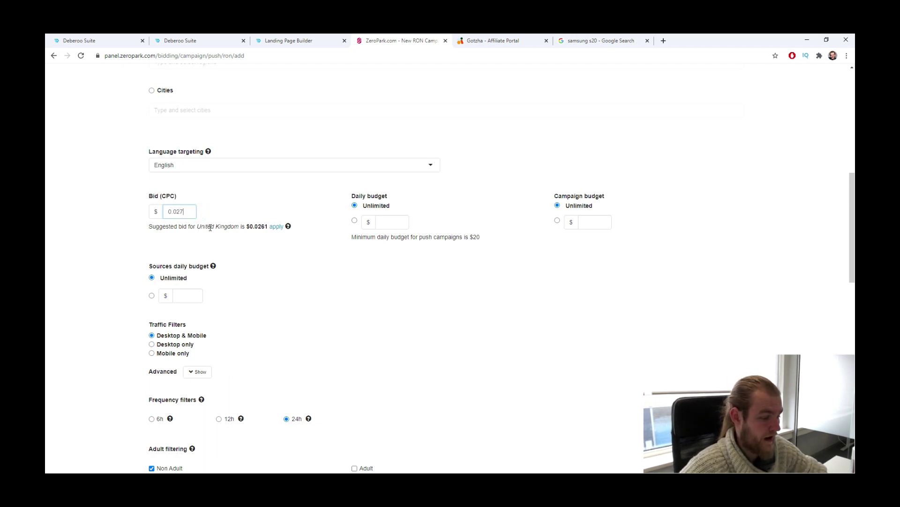
pyautogui.doubleClick(189, 213)
pyautogui.click(186, 214)
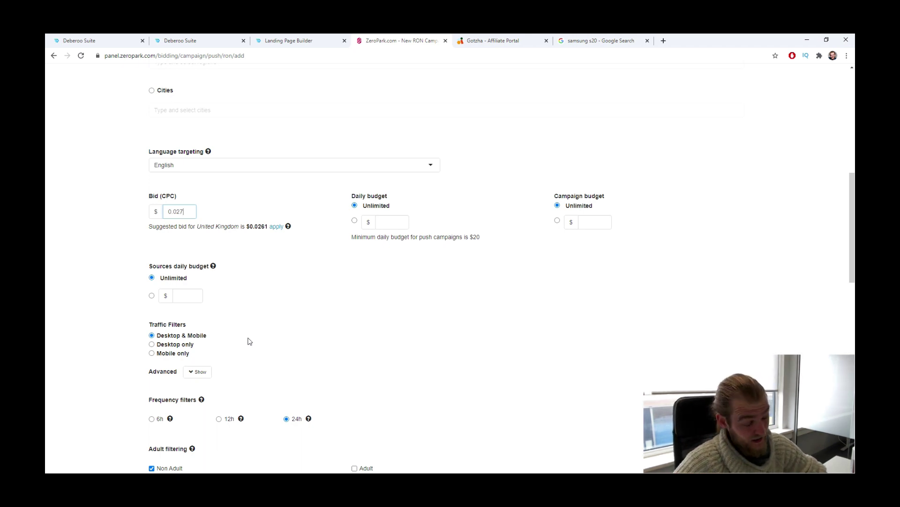
# Replace the unlimited daily budget with a fixed daily budget of $30
pyautogui.click(355, 220)
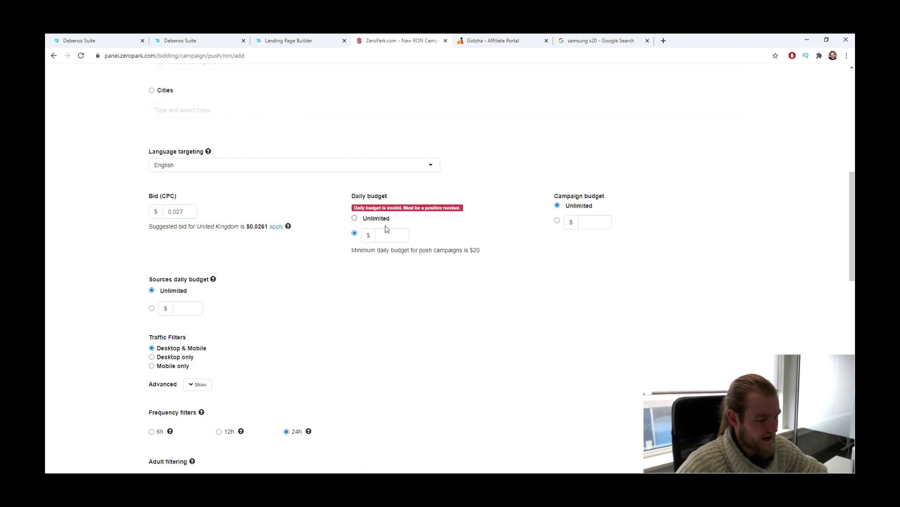
pyautogui.click(397, 233)
pyautogui.write('30')
pyautogui.click(514, 270)
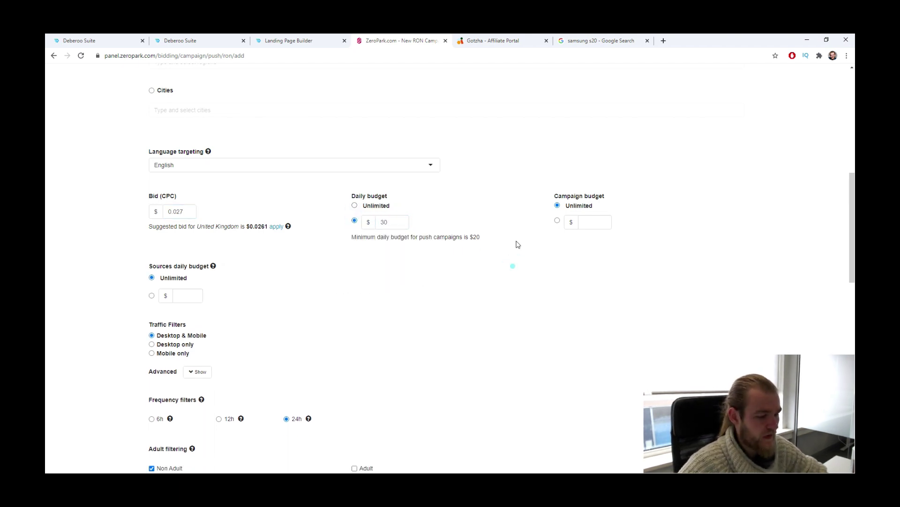
# Switch the sources daily budget from unlimited to a custom dollar amount
pyautogui.scroll(-3, 596, 211)
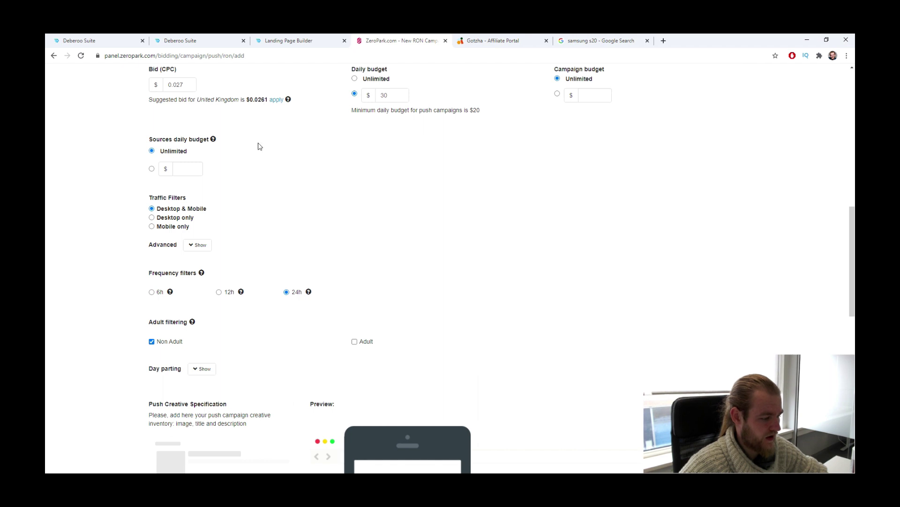
pyautogui.scroll(2, 213, 141)
pyautogui.scroll(-1, 213, 227)
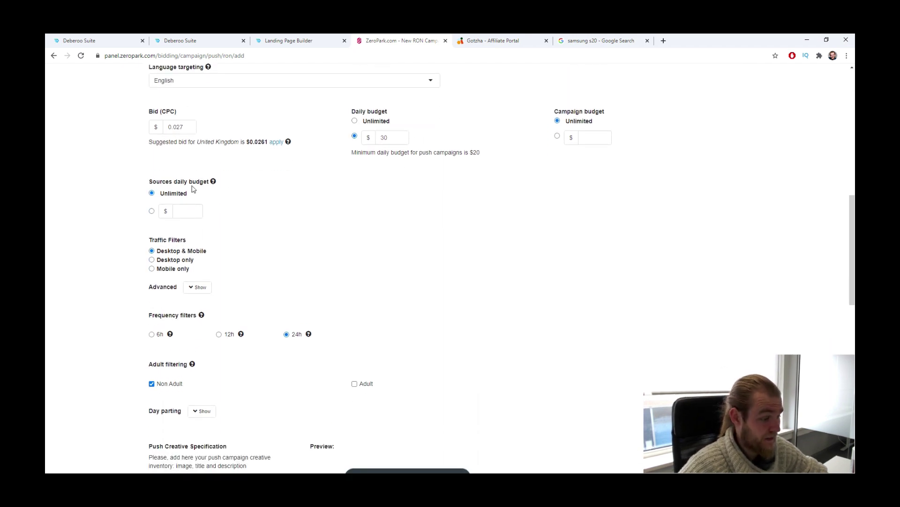
pyautogui.click(152, 210)
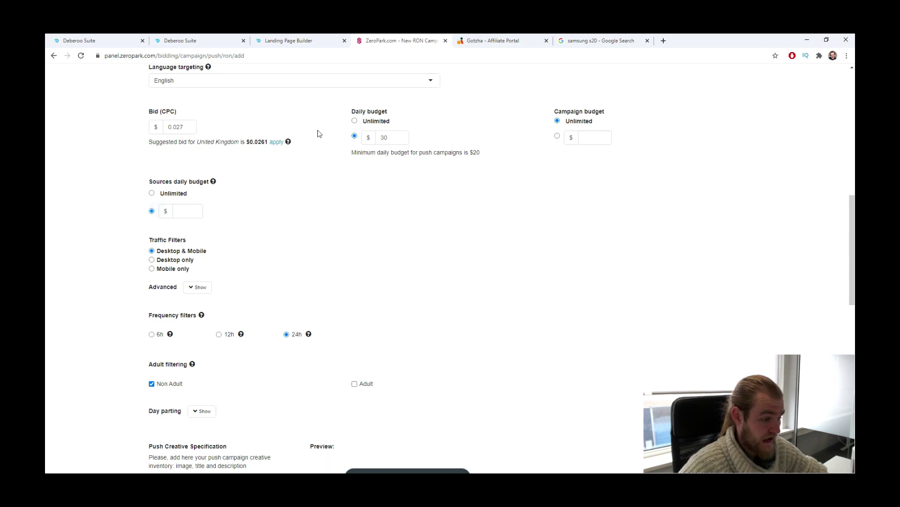
# Check the UK Samsung Galaxy S20 offer's details in the Gotzha portal and view the landing page in the Landing Page Builder
pyautogui.click(493, 40)
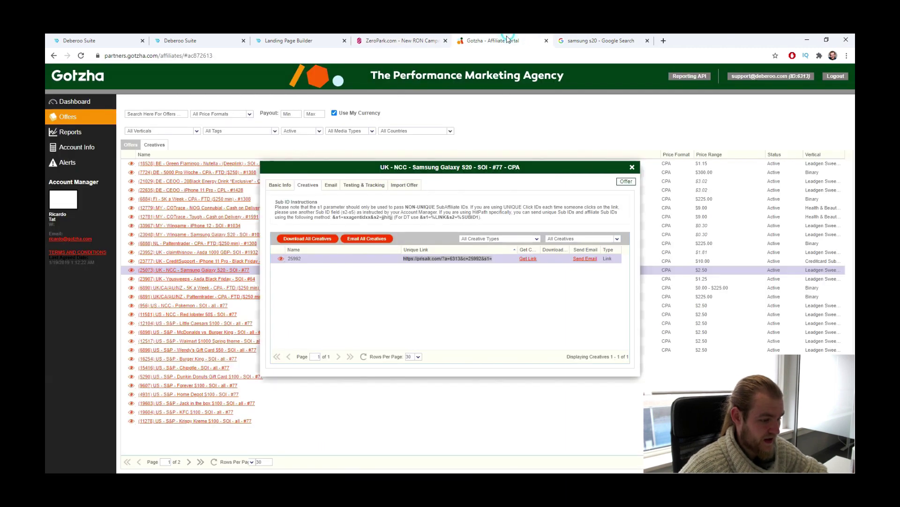
pyautogui.click(279, 187)
pyautogui.click(307, 184)
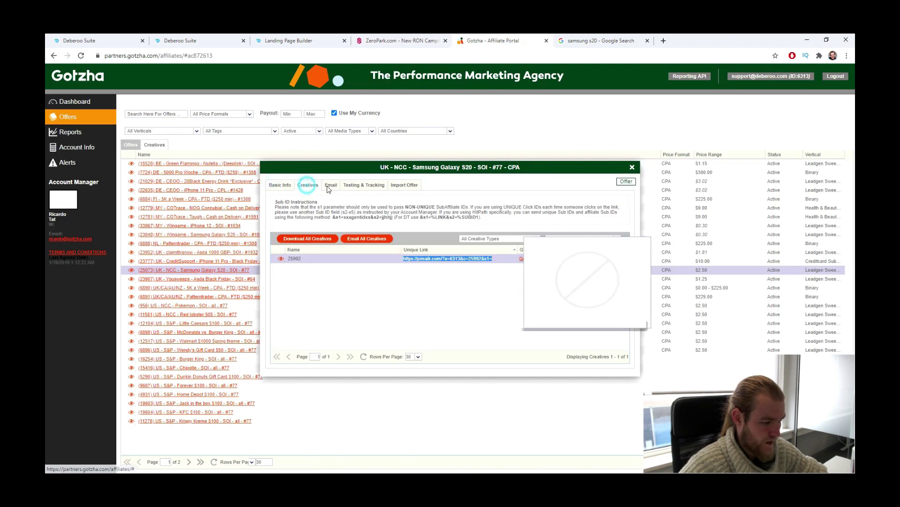
pyautogui.click(404, 184)
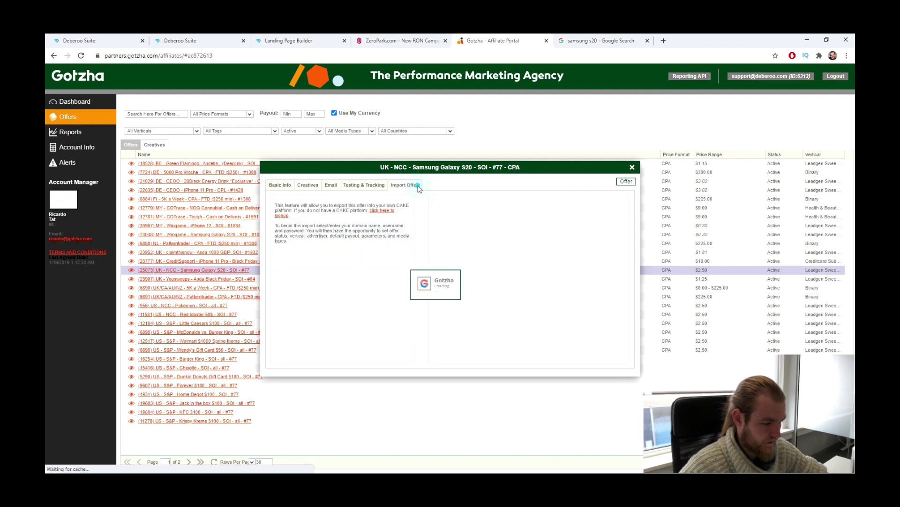
pyautogui.click(364, 185)
pyautogui.click(329, 185)
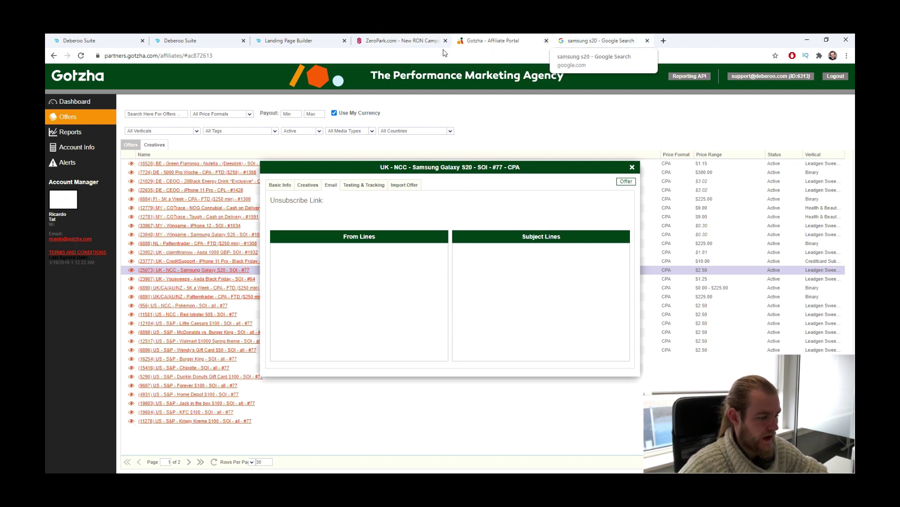
pyautogui.click(295, 39)
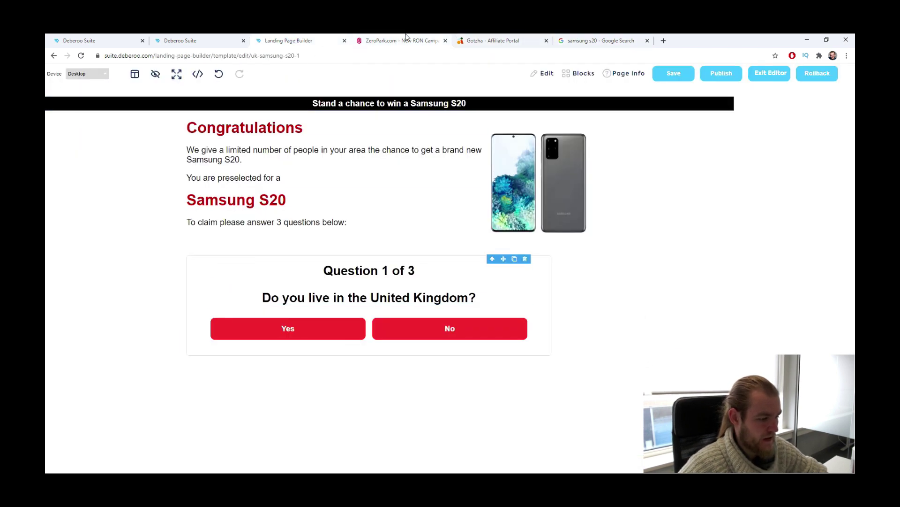
# Return to the ZeroPark campaign form and set the sources daily budget to $7
pyautogui.click(436, 39)
pyautogui.click(197, 212)
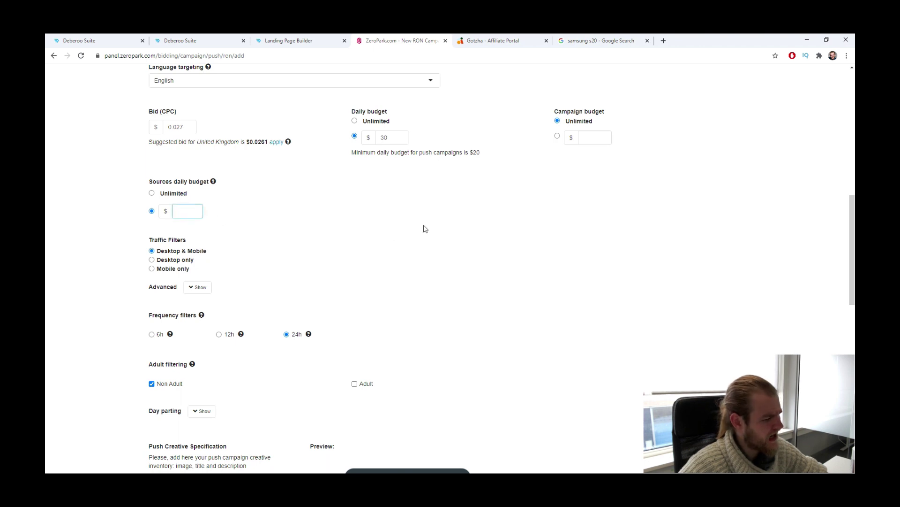
pyautogui.write('75')
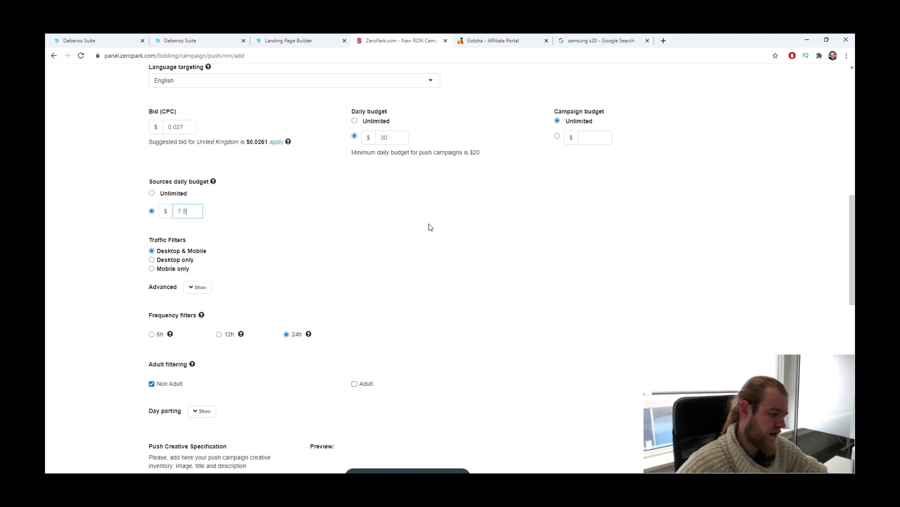
pyautogui.click(295, 182)
pyautogui.click(195, 210)
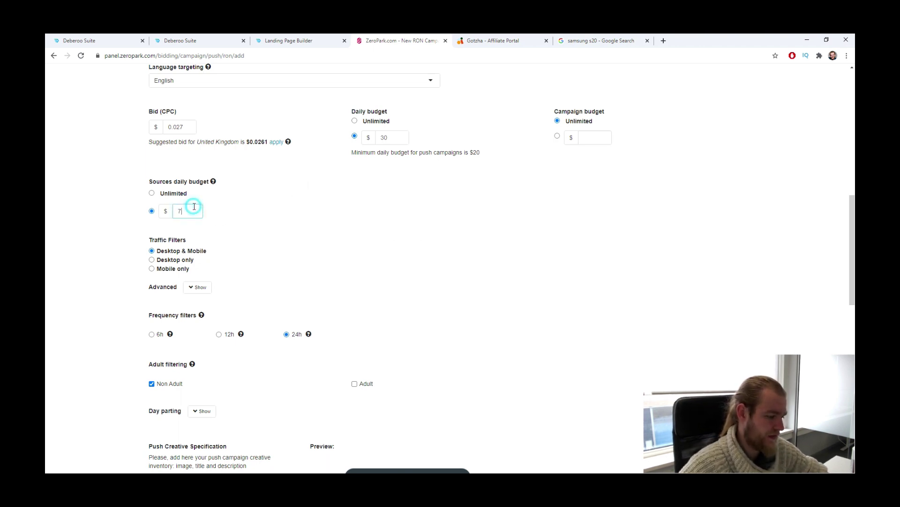
pyautogui.press('BackSpace')
pyautogui.click(412, 175)
# Restrict the traffic filter to desktop only and check its advanced browser and operating system options
pyautogui.scroll(-4, 267, 263)
pyautogui.scroll(4, 265, 263)
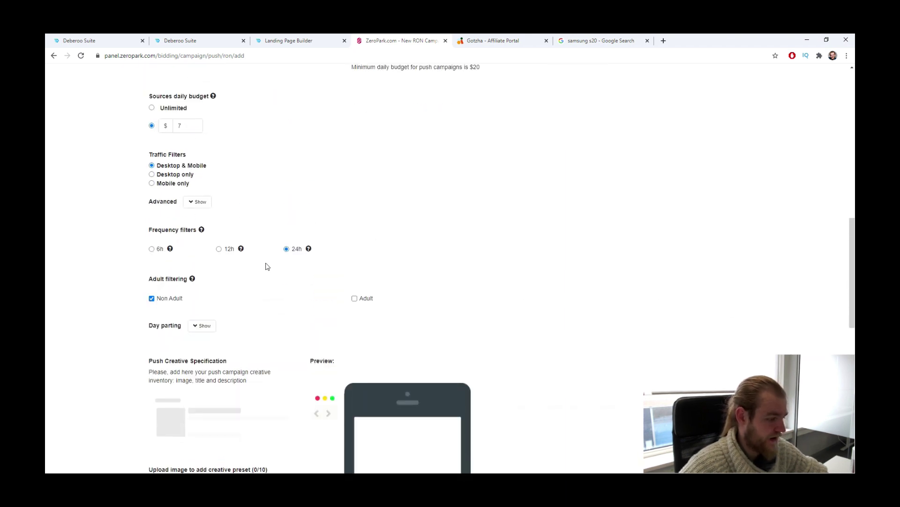
pyautogui.scroll(-4, 201, 229)
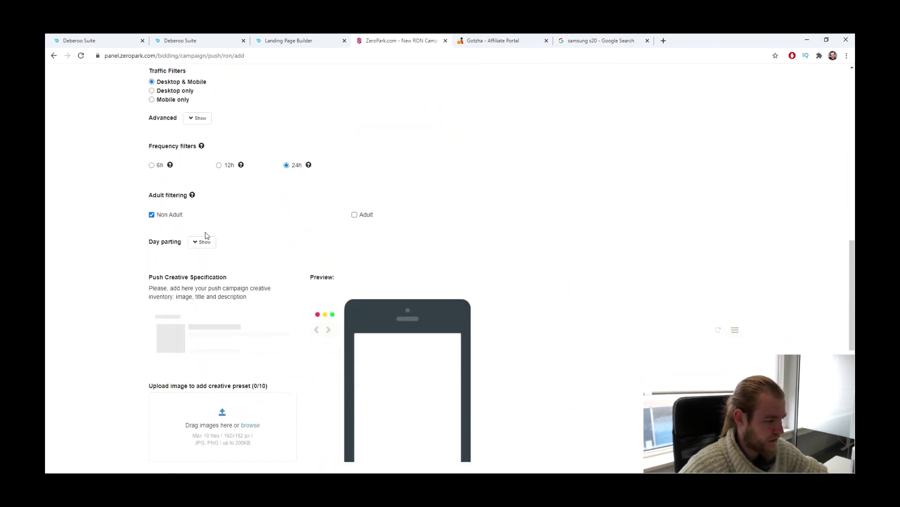
pyautogui.scroll(2, 184, 176)
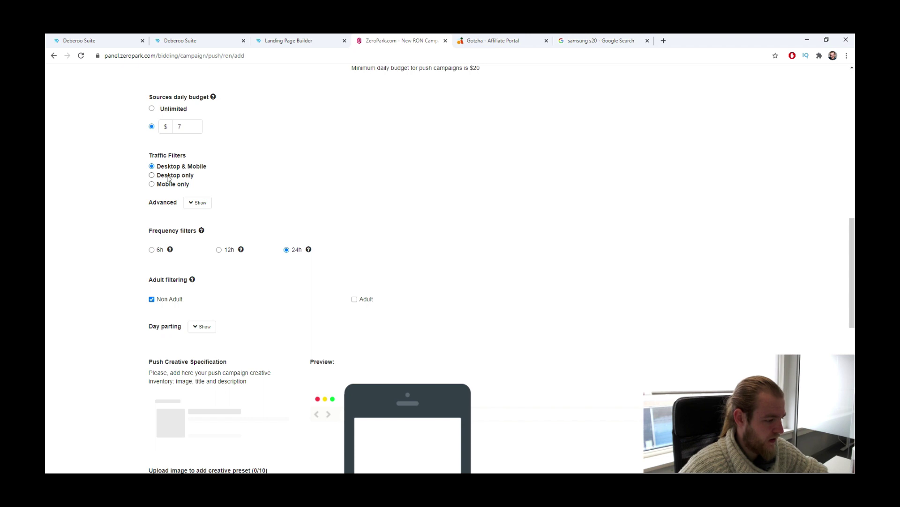
pyautogui.click(166, 175)
pyautogui.scroll(-1, 234, 155)
pyautogui.click(199, 162)
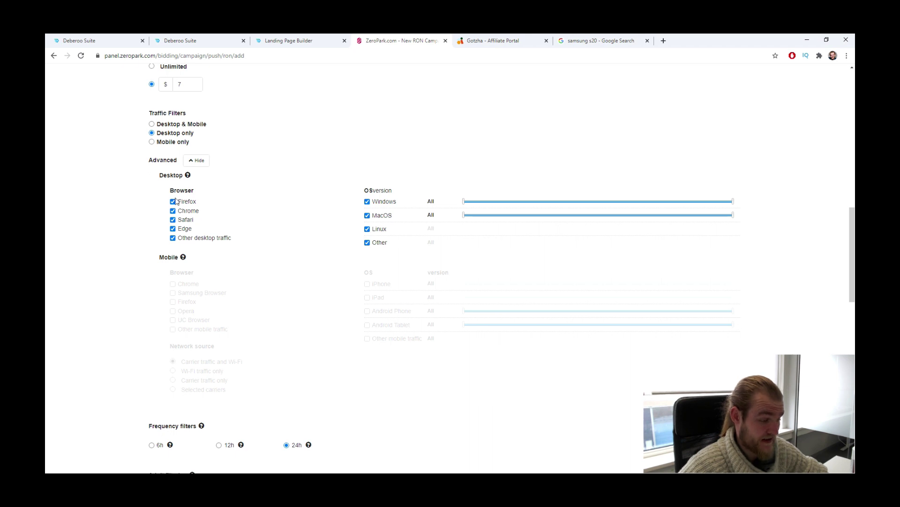
pyautogui.scroll(-1, 366, 174)
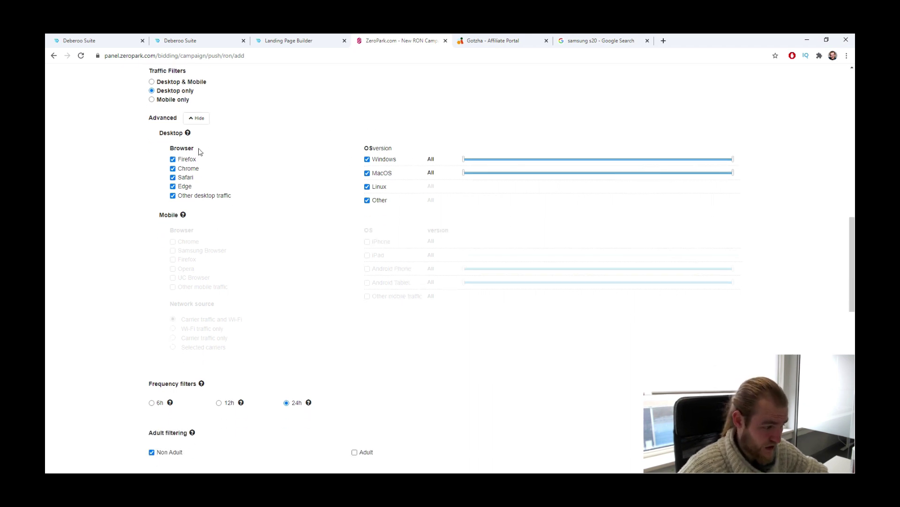
pyautogui.click(197, 118)
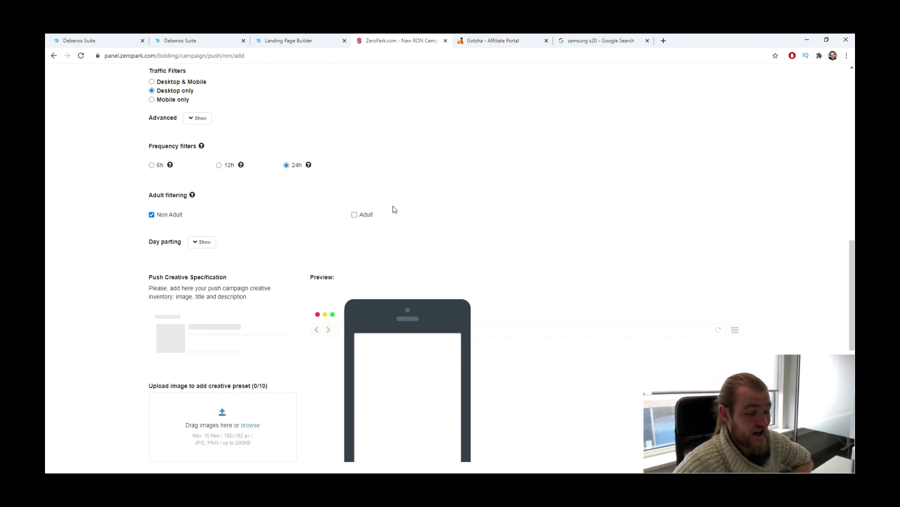
# Examine the day parting schedule and the image requirements for the push creative
pyautogui.click(202, 241)
pyautogui.scroll(-3, 322, 159)
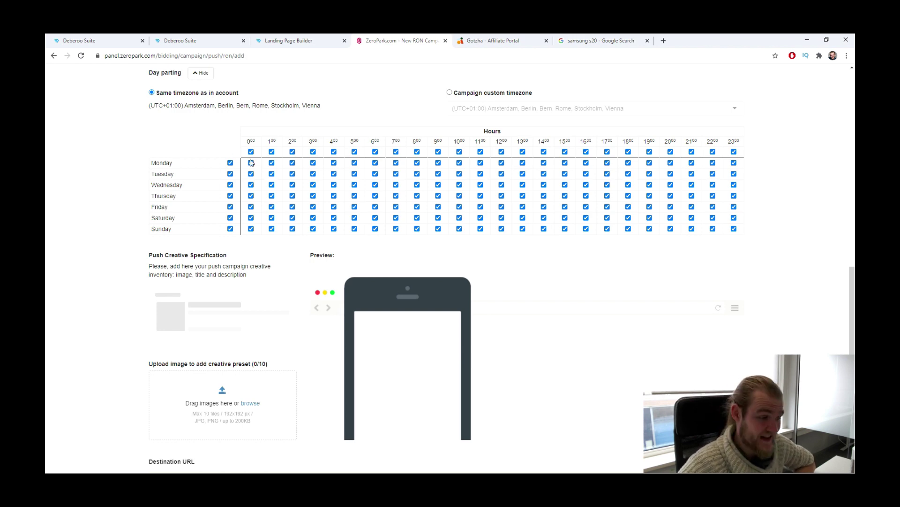
pyautogui.click(197, 73)
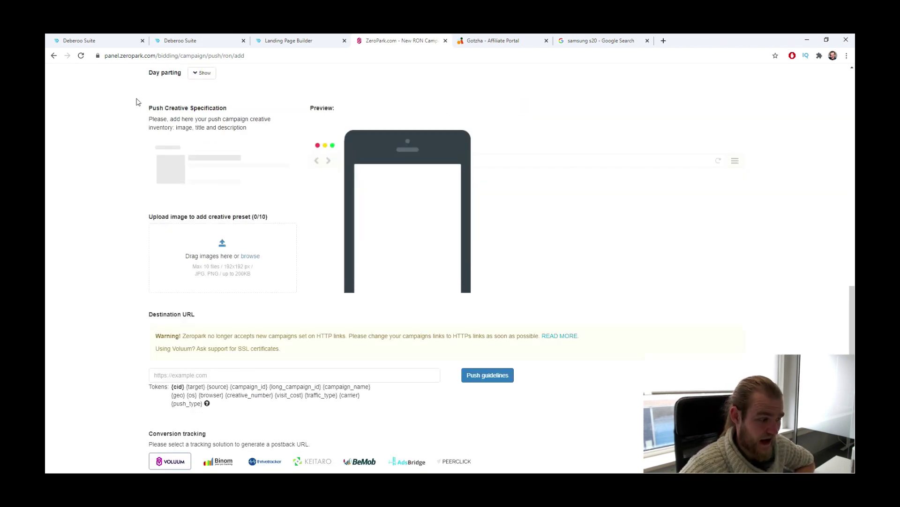
pyautogui.scroll(1, 310, 120)
pyautogui.scroll(-1, 413, 140)
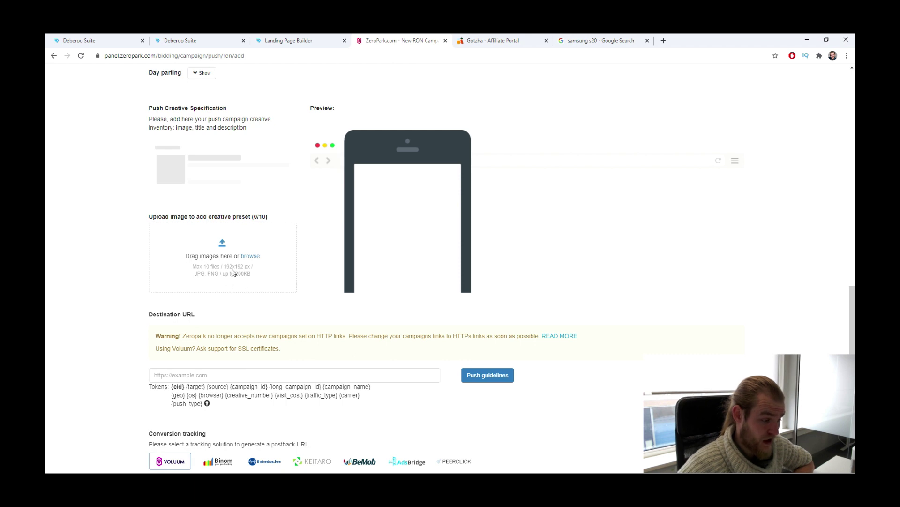
# Open canva.com alongside the campaign and create a new custom-size design of 192 x 192 px
pyautogui.click(663, 41)
pyautogui.write('canva.com')
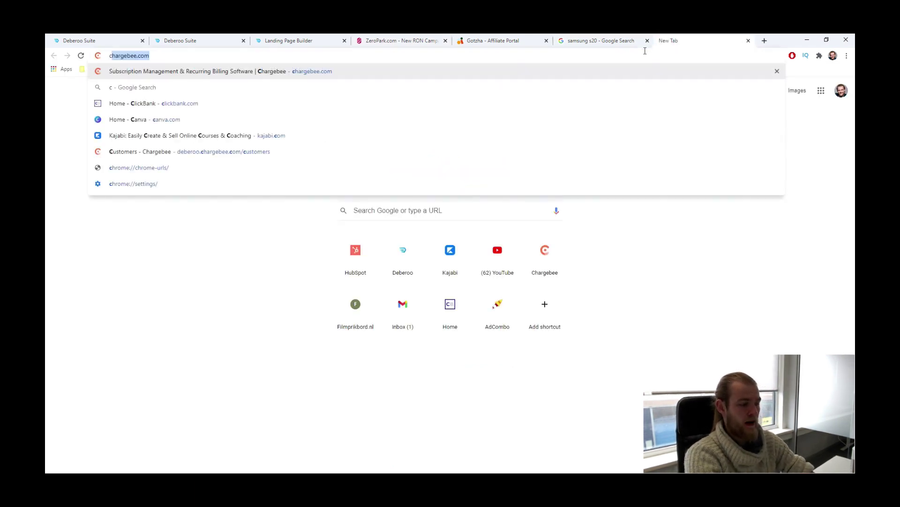
pyautogui.press('Return')
pyautogui.moveTo(681, 37); pyautogui.dragTo(582, 39)
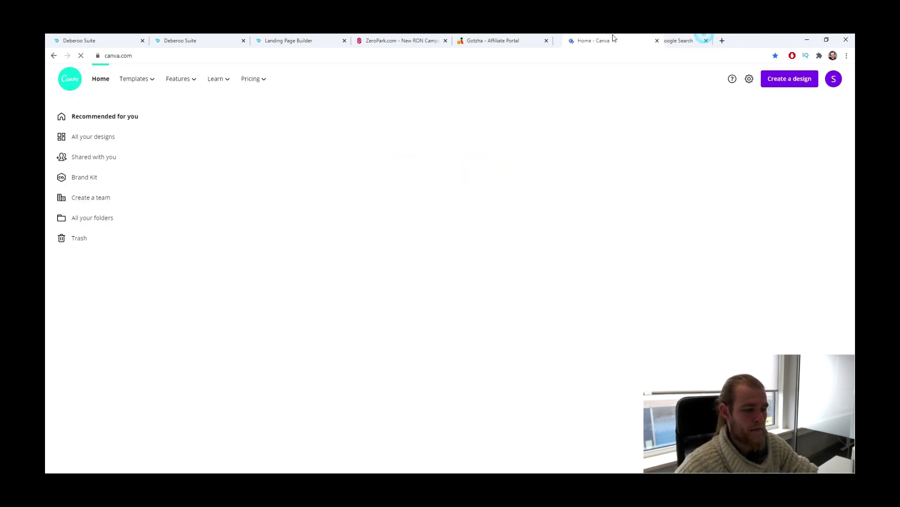
pyautogui.click(789, 78)
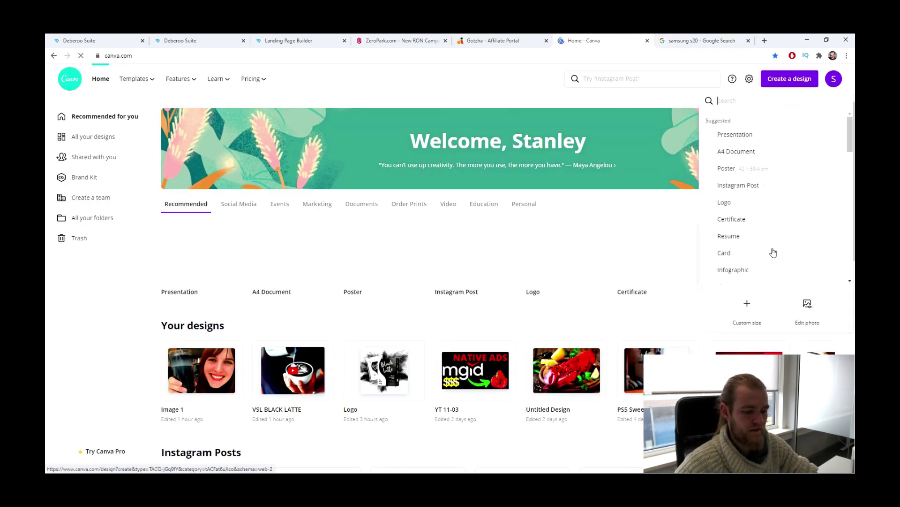
pyautogui.click(742, 316)
pyautogui.write('192')
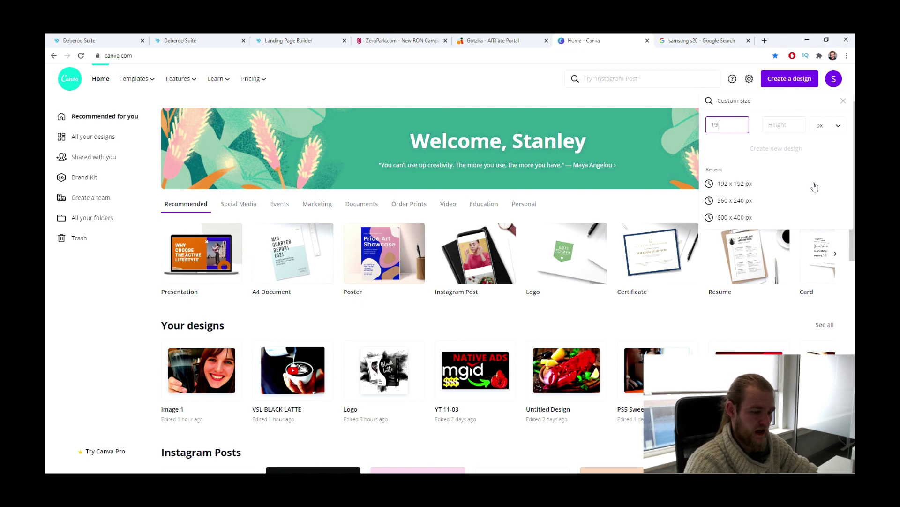
pyautogui.press('Tab')
pyautogui.write('192')
pyautogui.click(815, 187)
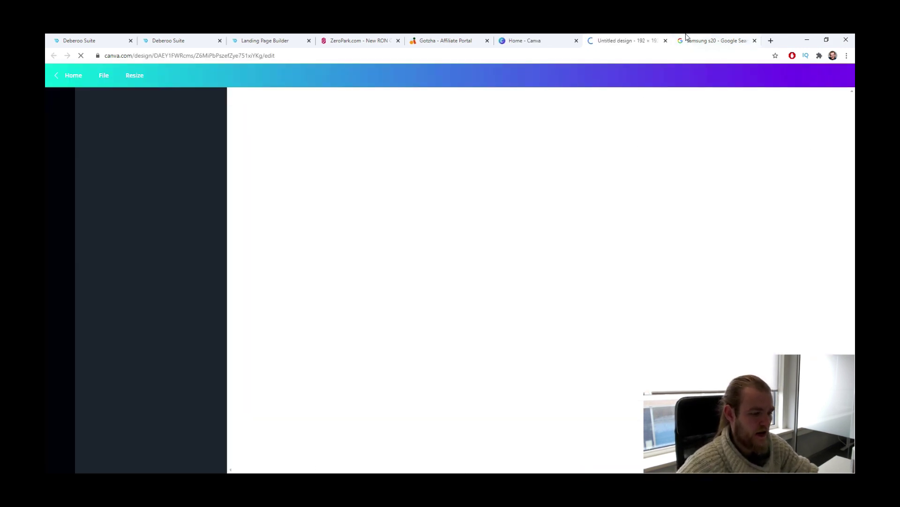
# Switch to Google Images and search for "happy with samsung s20"
pyautogui.hotkey('ctrl', 'Tab')
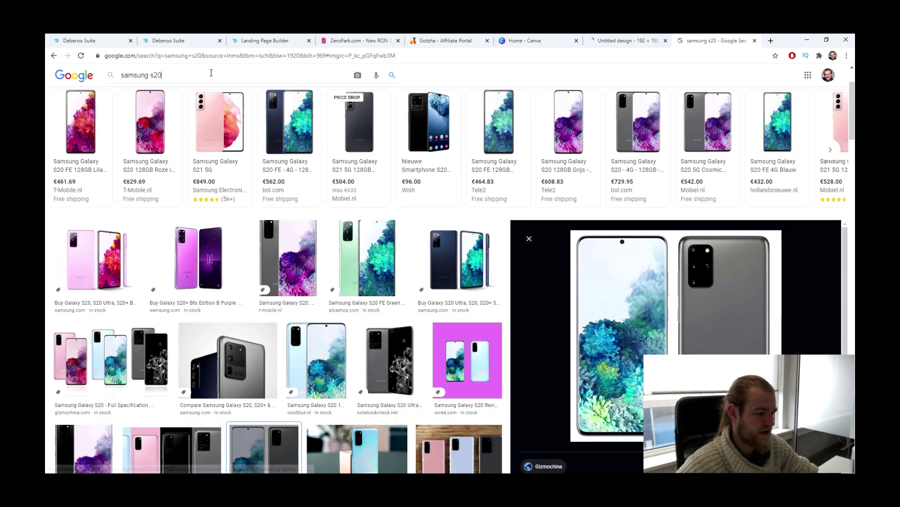
pyautogui.scroll(2, 197, 73)
pyautogui.tripleClick(206, 75)
pyautogui.write('ha')
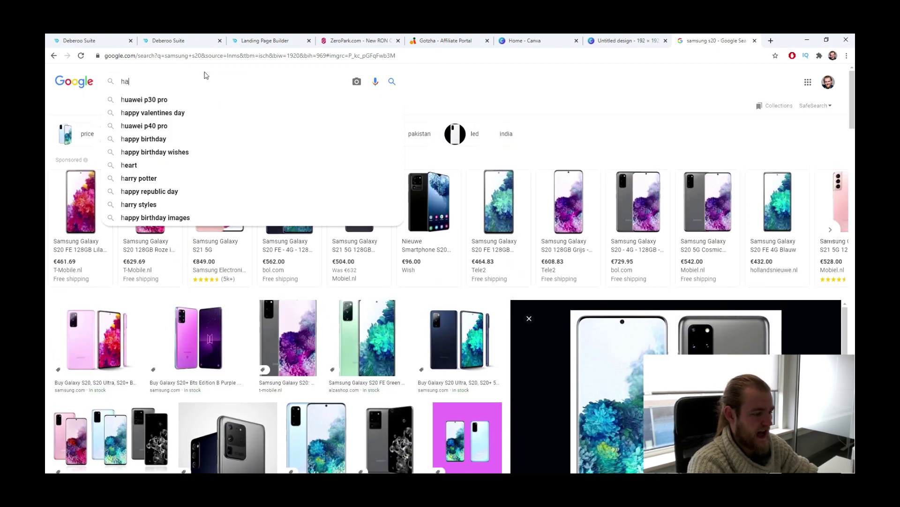
pyautogui.write('ppy with ')
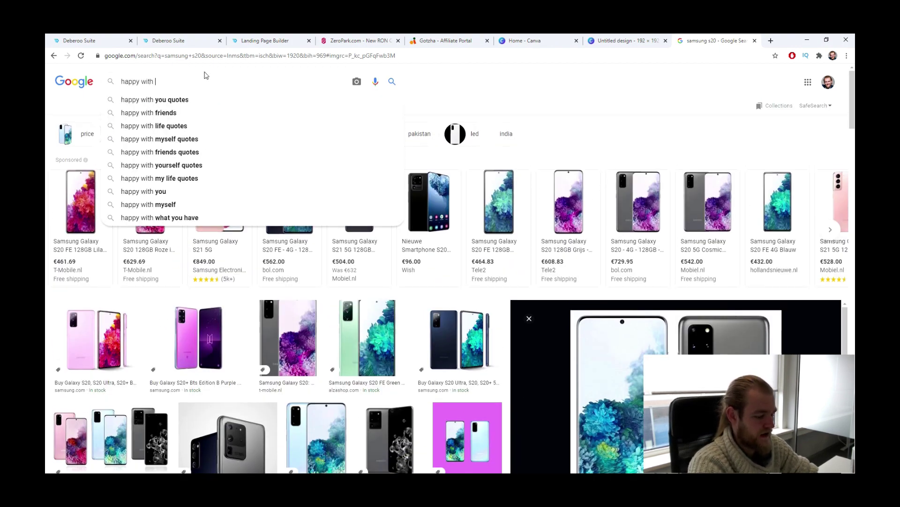
pyautogui.write('samsung s')
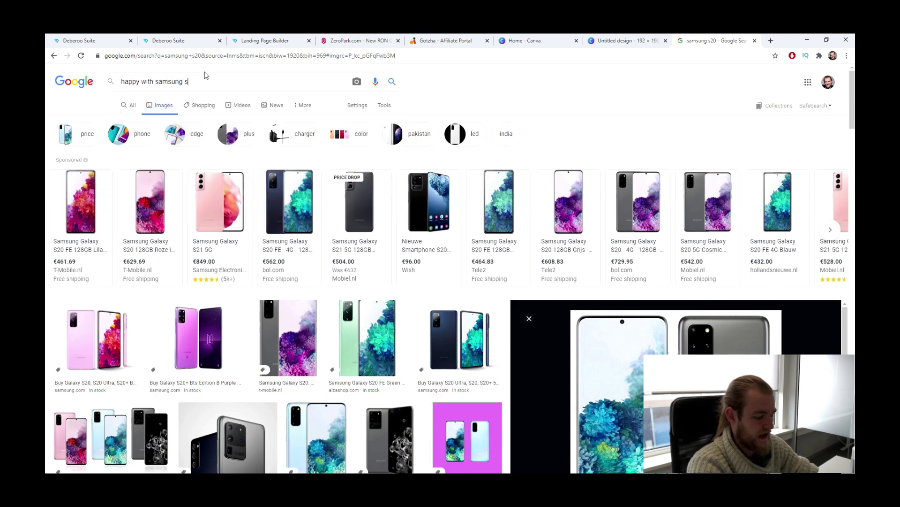
pyautogui.write('20')
pyautogui.press('Return')
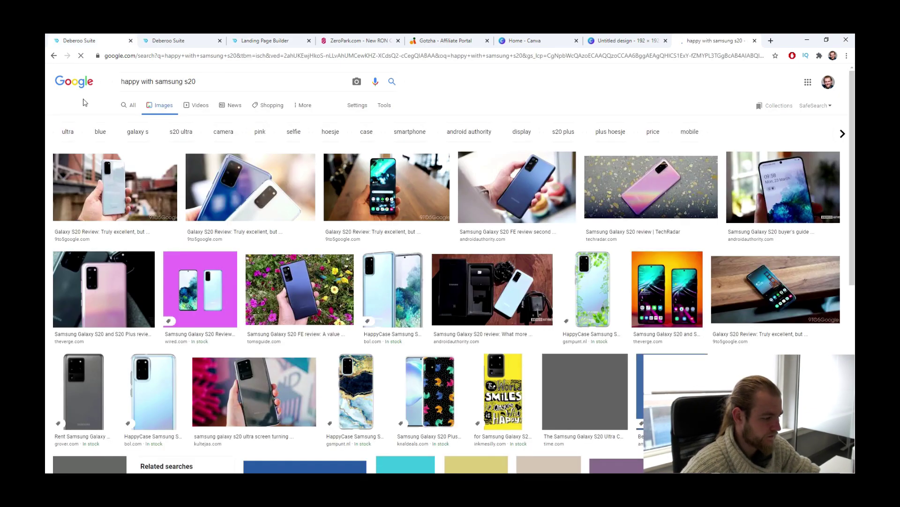
# Look through the image results for a suitable creative photo, previewing the one of hands taking a selfie with the phone
pyautogui.scroll(-6, 445, 228)
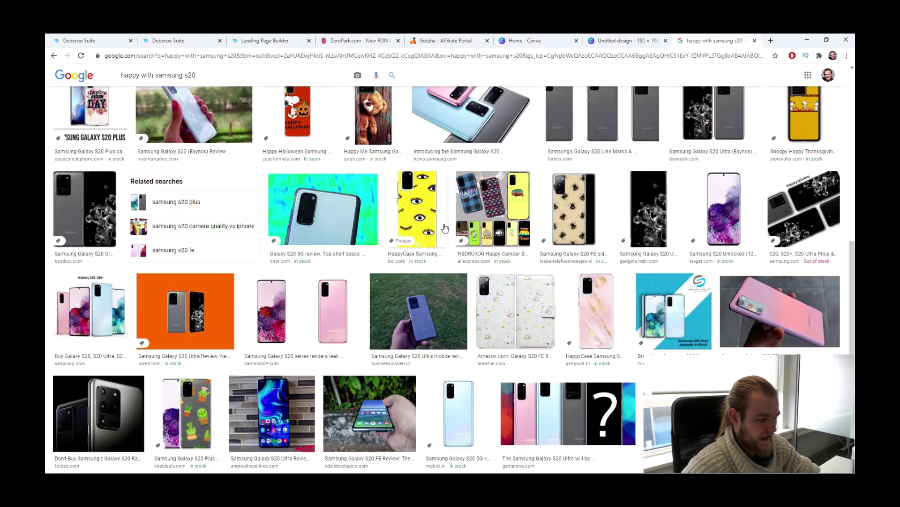
pyautogui.scroll(-8, 444, 228)
pyautogui.scroll(-1, 445, 229)
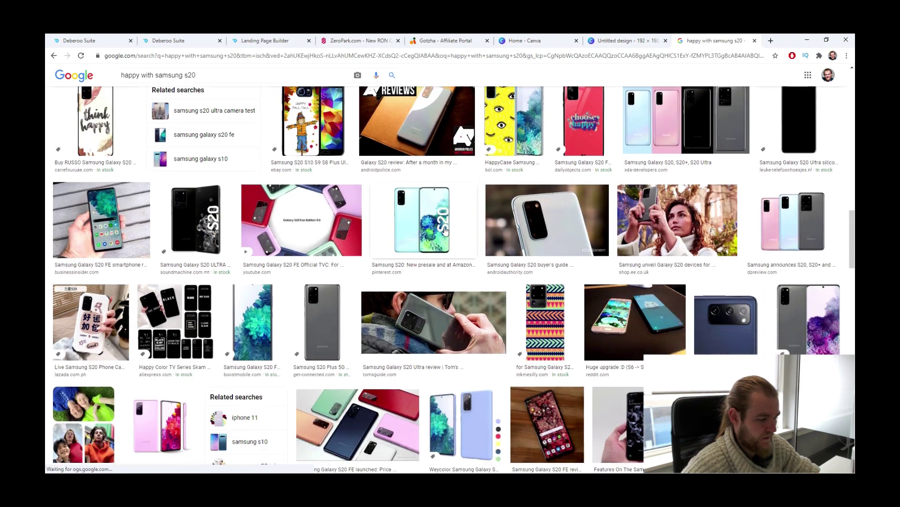
pyautogui.scroll(-9, 444, 229)
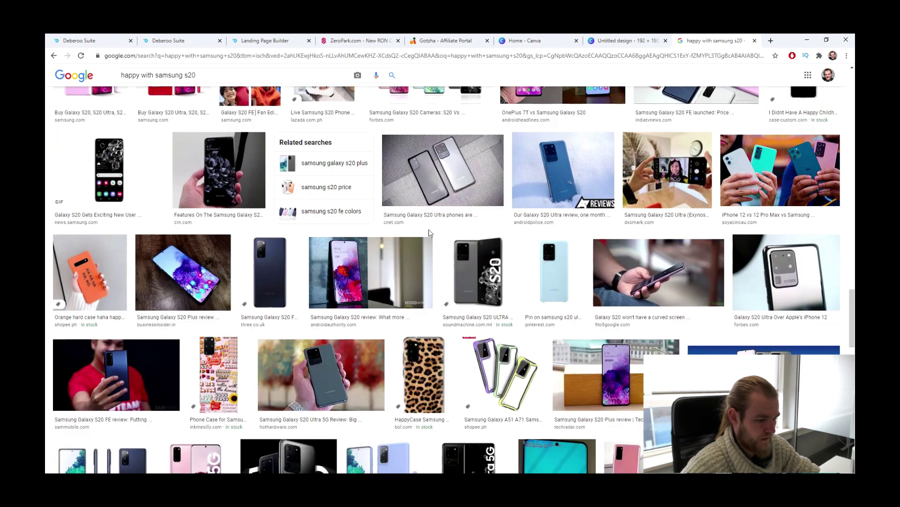
pyautogui.scroll(-4, 430, 234)
pyautogui.scroll(5, 430, 233)
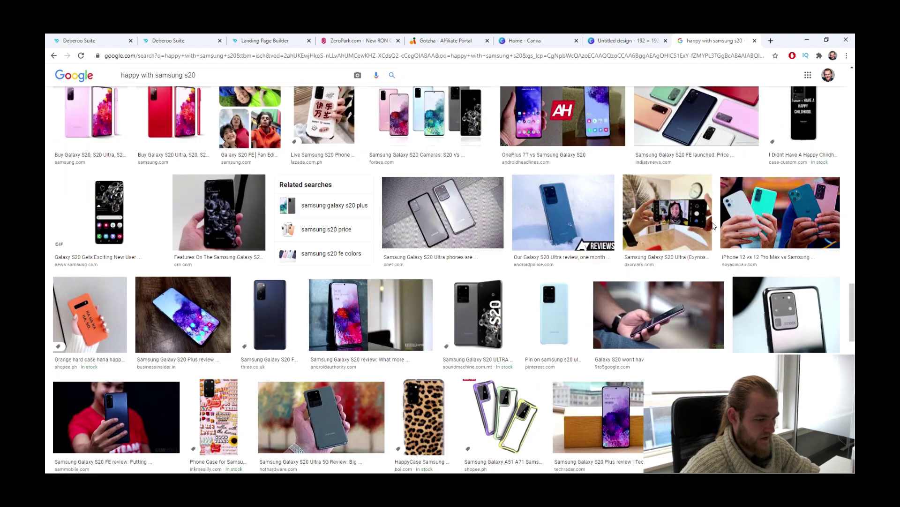
pyautogui.click(663, 214)
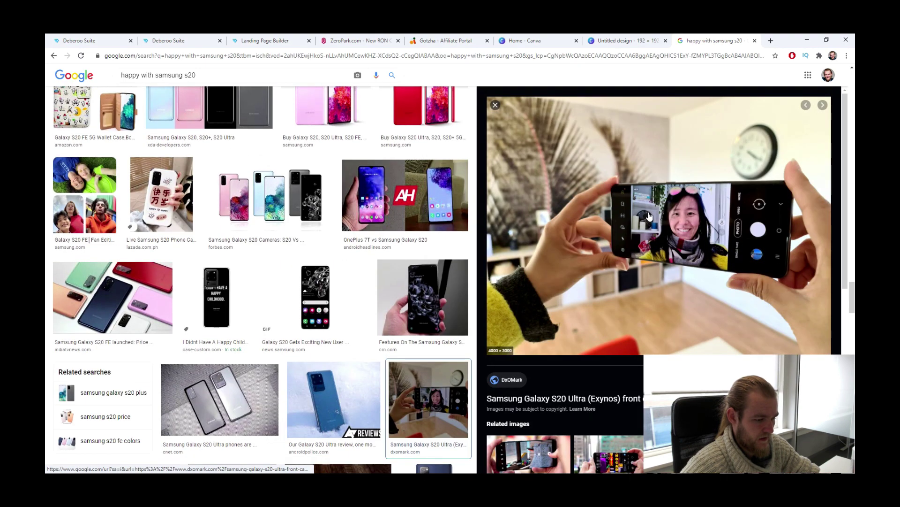
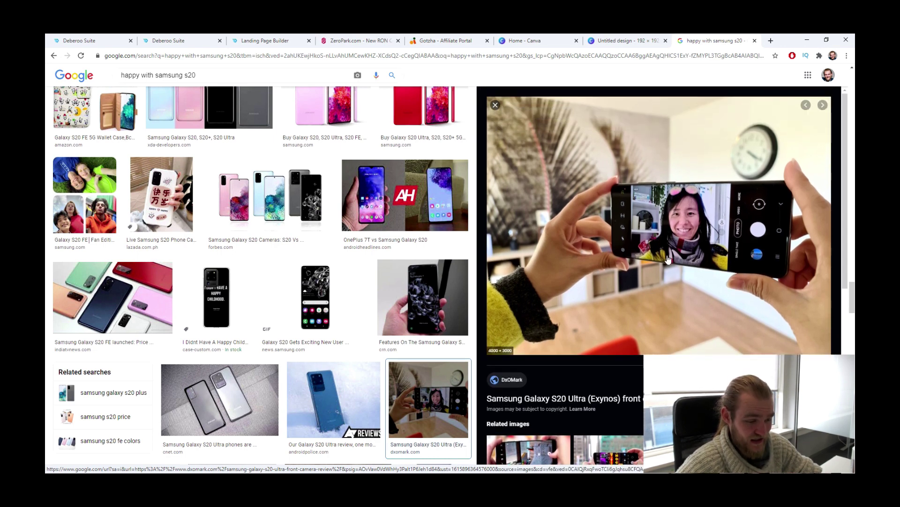
pyautogui.scroll(-5, 538, 214)
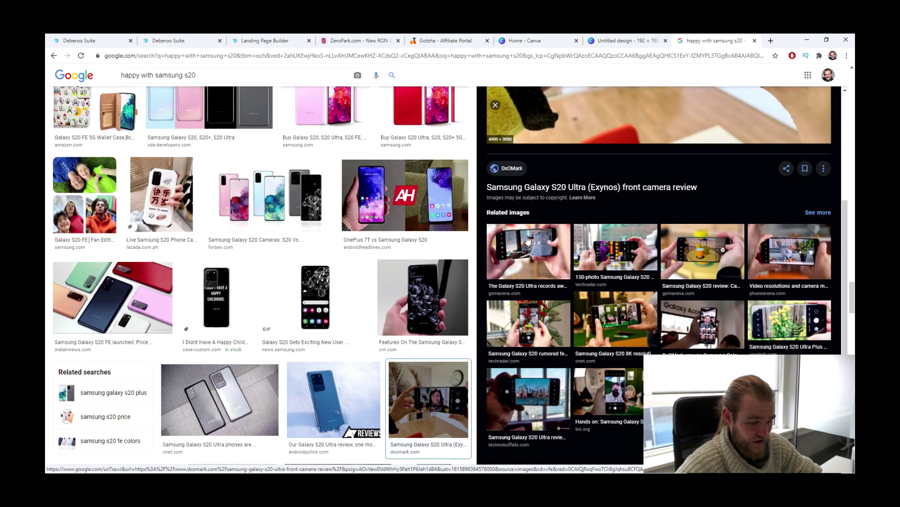
pyautogui.scroll(-3, 268, 241)
pyautogui.scroll(-10, 268, 241)
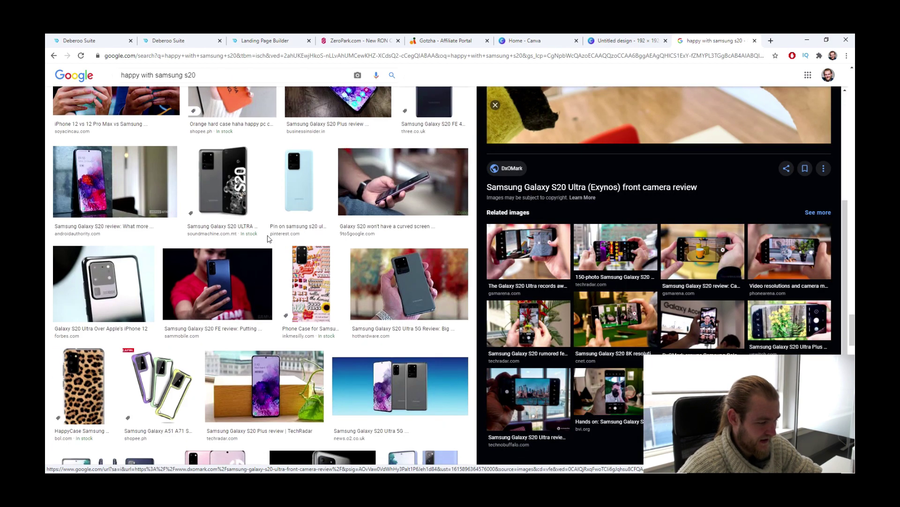
pyautogui.scroll(-10, 266, 237)
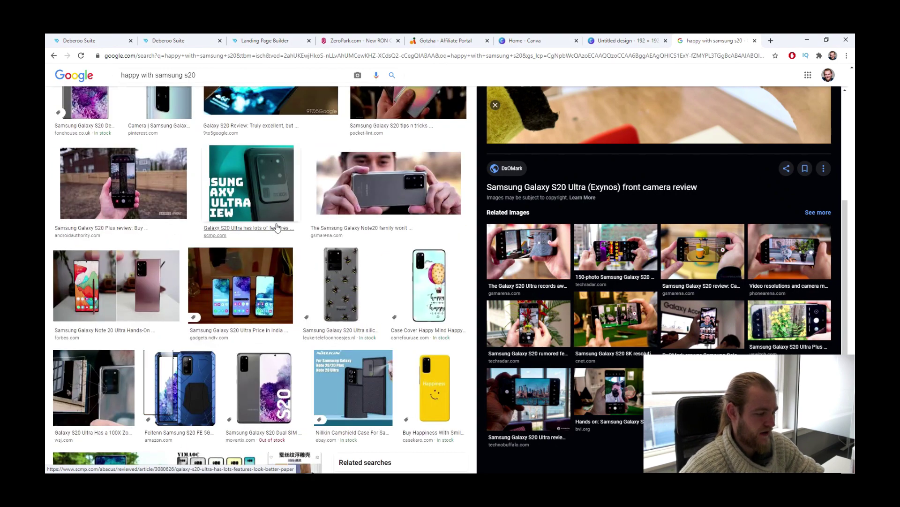
pyautogui.scroll(3, 282, 206)
pyautogui.scroll(-5, 275, 218)
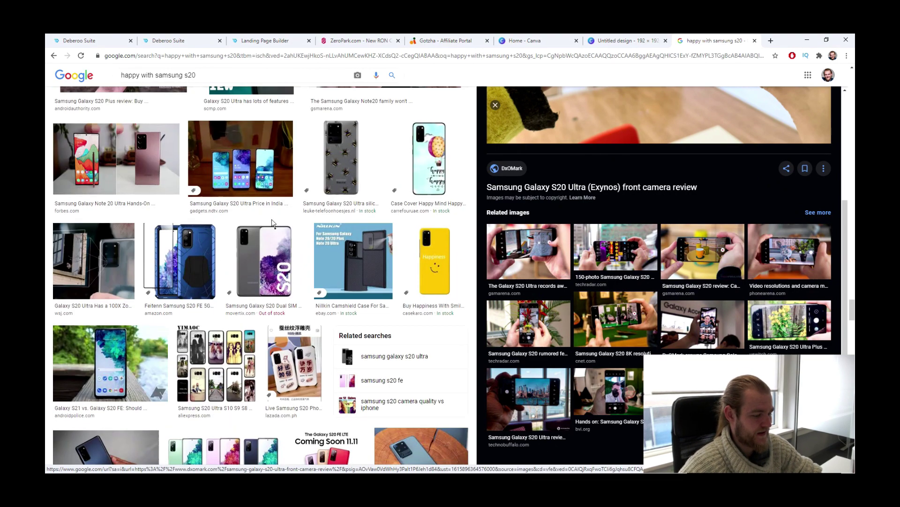
# Search Google Images for "samsung s20 winner" instead
pyautogui.moveTo(234, 75); pyautogui.dragTo(114, 73)
pyautogui.write('s')
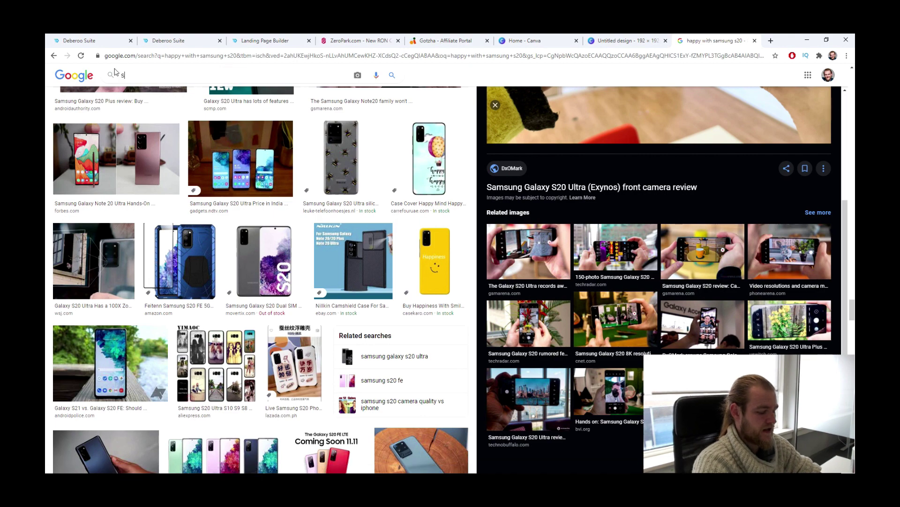
pyautogui.write('amsung s20 winner')
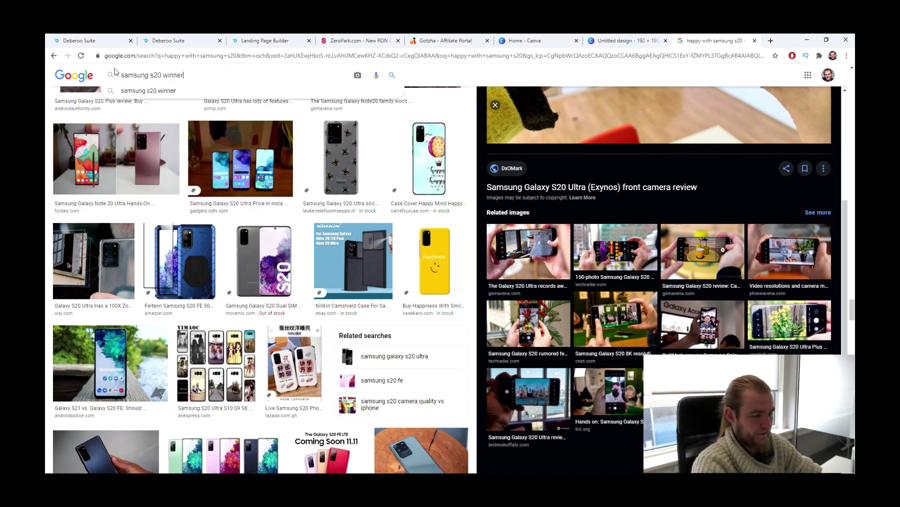
pyautogui.press('Return')
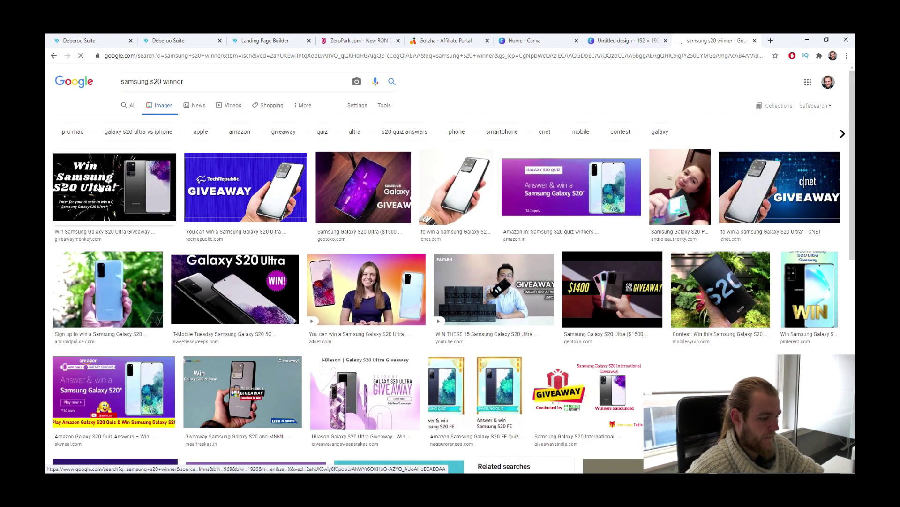
# Look through the "samsung s20 winner" image results for a photo of a person holding the phone
pyautogui.scroll(-2, 183, 203)
pyautogui.scroll(-6, 183, 203)
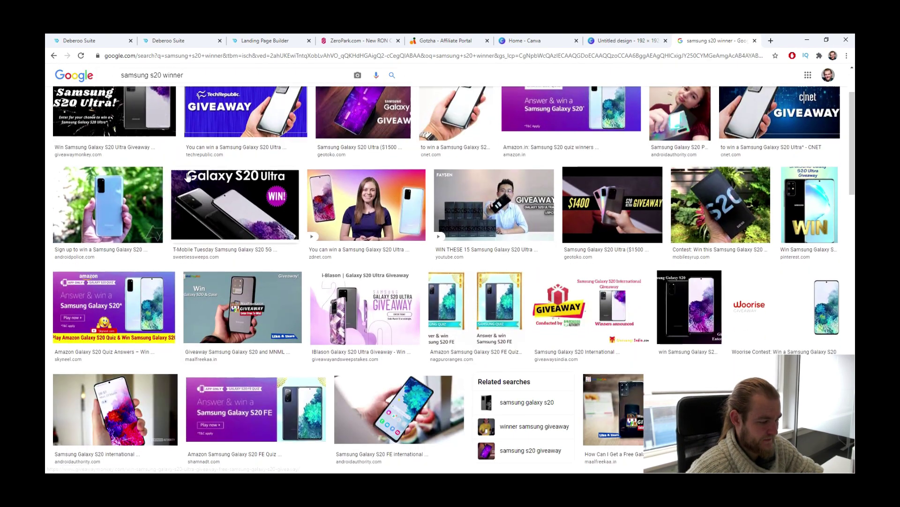
pyautogui.scroll(-1, 188, 176)
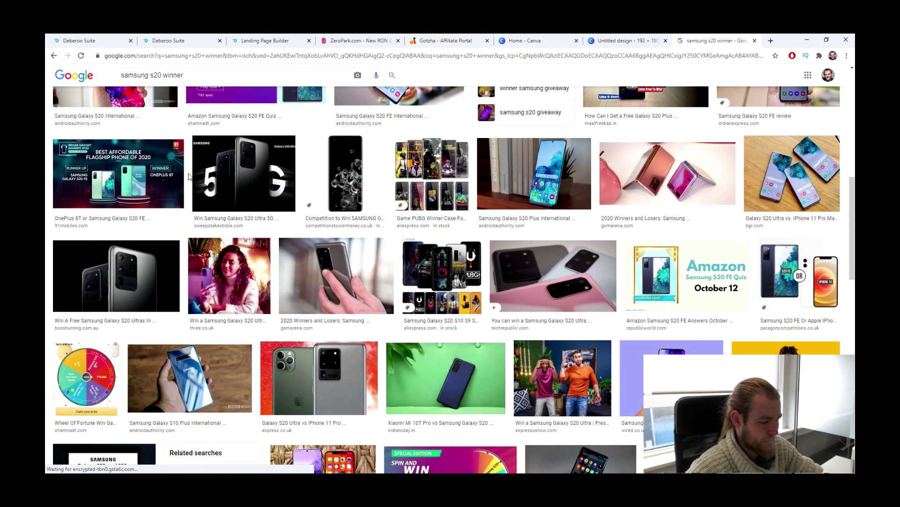
pyautogui.scroll(-5, 250, 265)
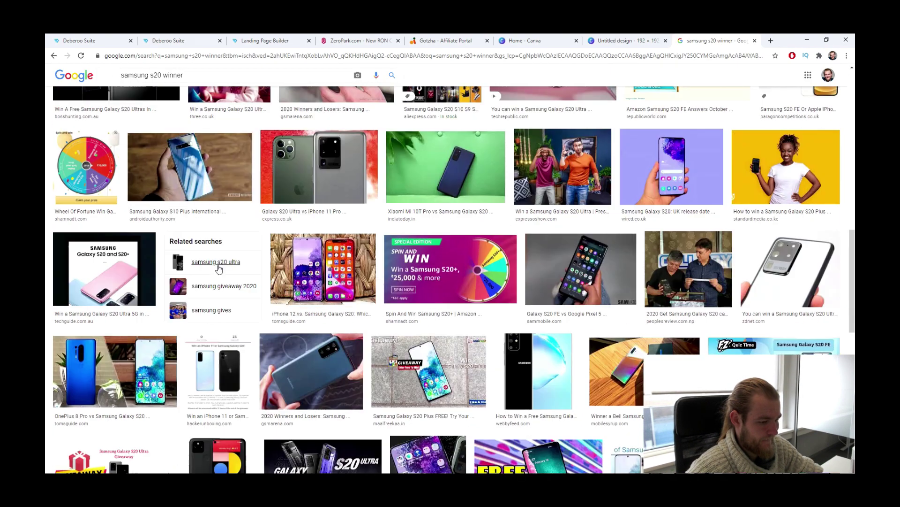
pyautogui.scroll(-2, 218, 267)
pyautogui.scroll(-7, 230, 249)
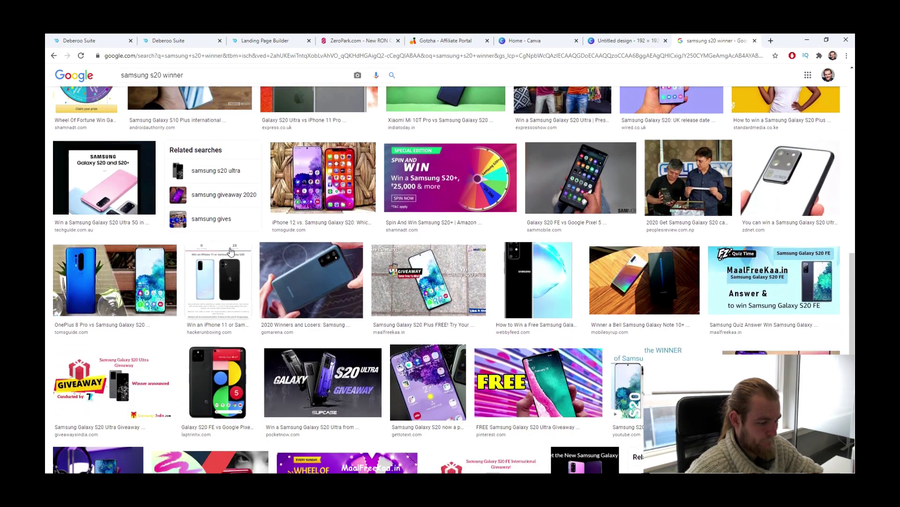
pyautogui.scroll(-5, 234, 251)
pyautogui.scroll(-4, 235, 251)
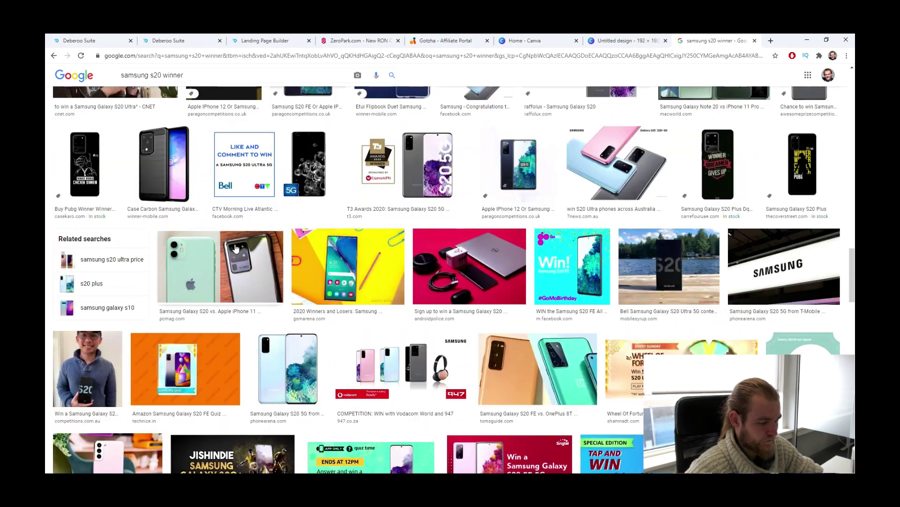
pyautogui.scroll(-6, 236, 248)
pyautogui.scroll(4, 236, 249)
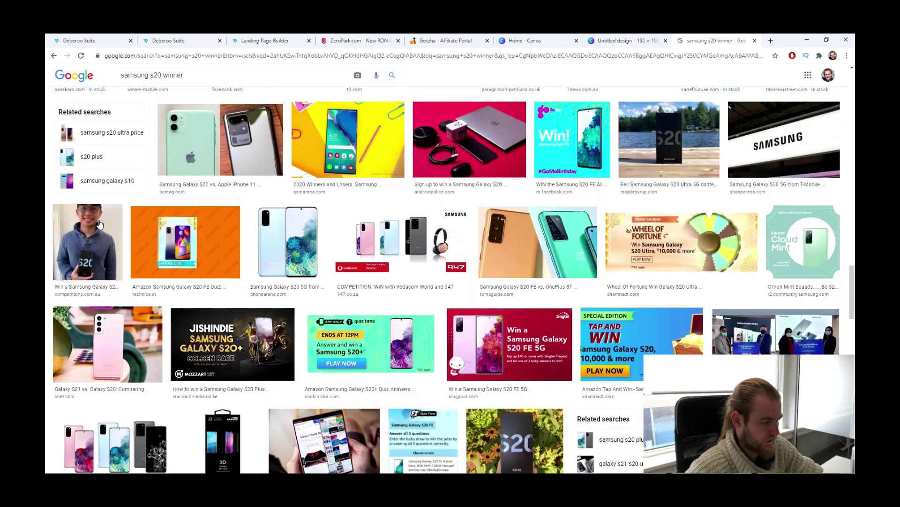
# Save the photo of the smiling man holding the S20 box and fill the 192 x 192 px Canva design with it
pyautogui.click(93, 244)
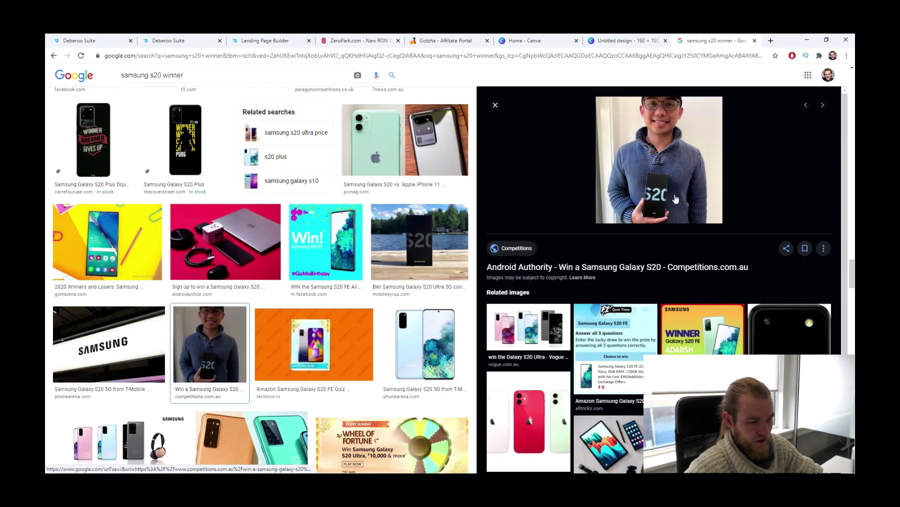
pyautogui.rightClick(671, 132)
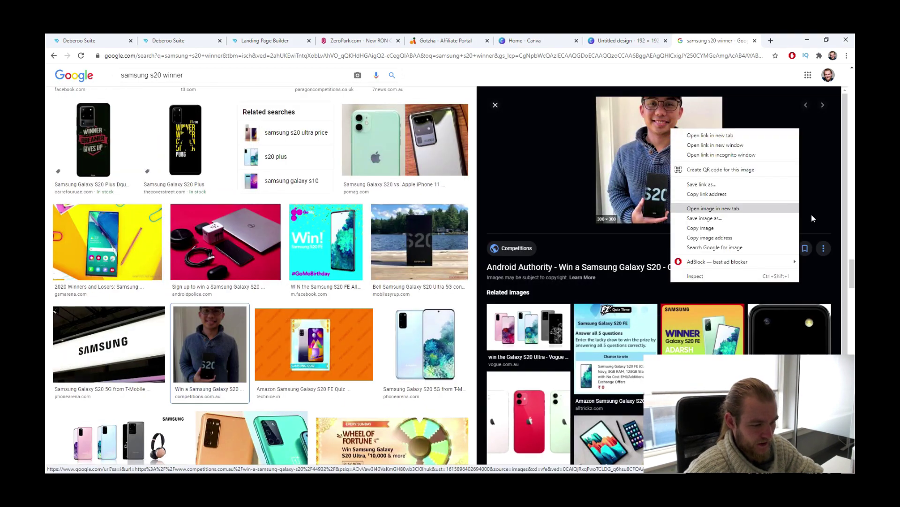
pyautogui.click(750, 226)
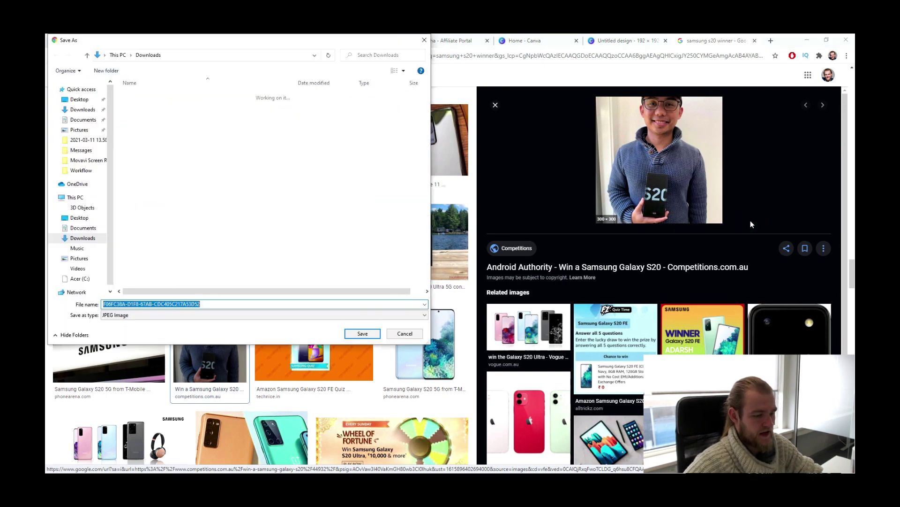
pyautogui.press('Return')
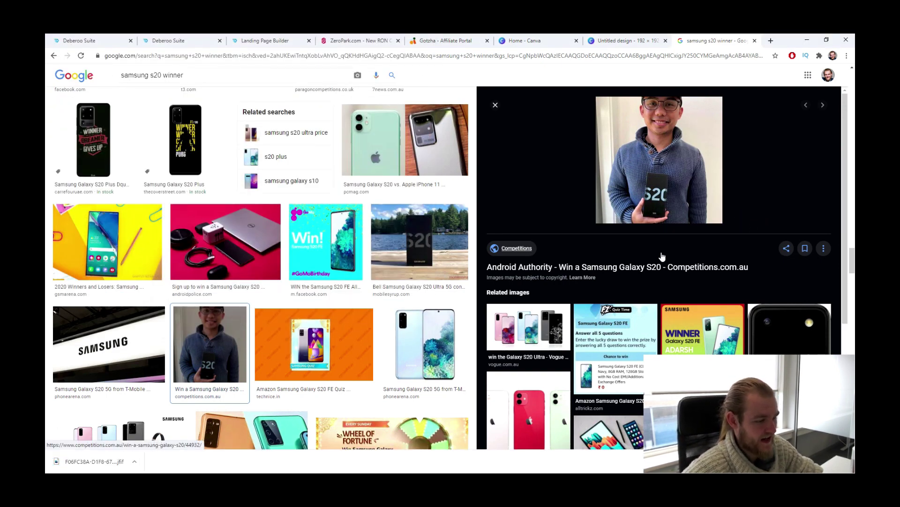
pyautogui.click(626, 40)
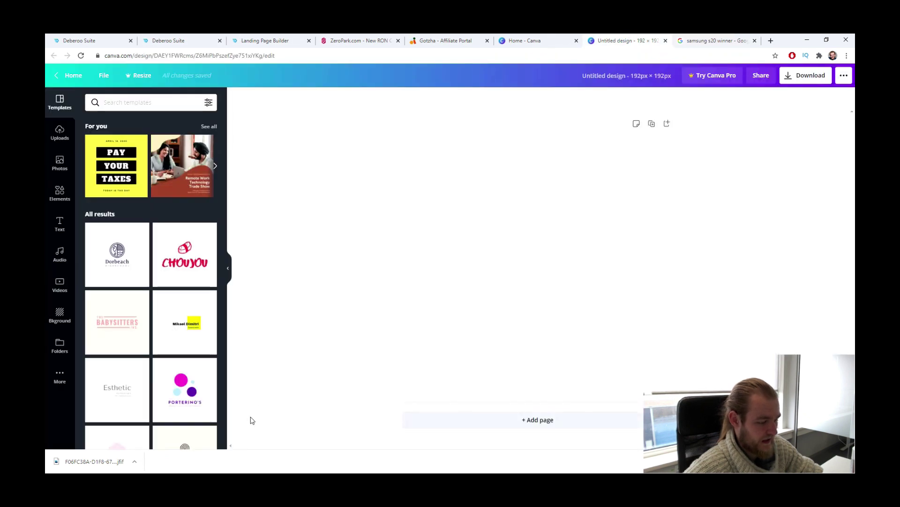
pyautogui.moveTo(76, 470); pyautogui.dragTo(188, 206)
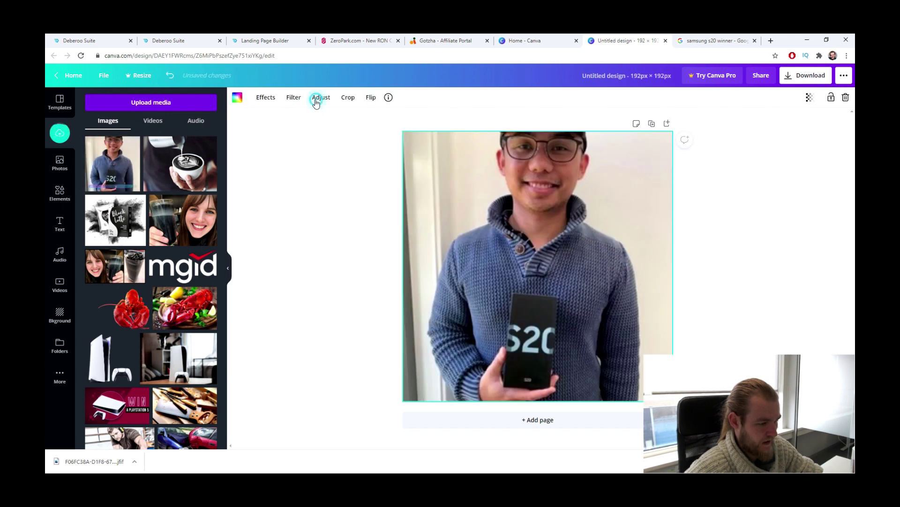
# Adjust the photo to brightness -19, contrast 28 and saturation 51, with blur at 0
pyautogui.click(321, 97)
pyautogui.moveTo(159, 118); pyautogui.dragTo(161, 120)
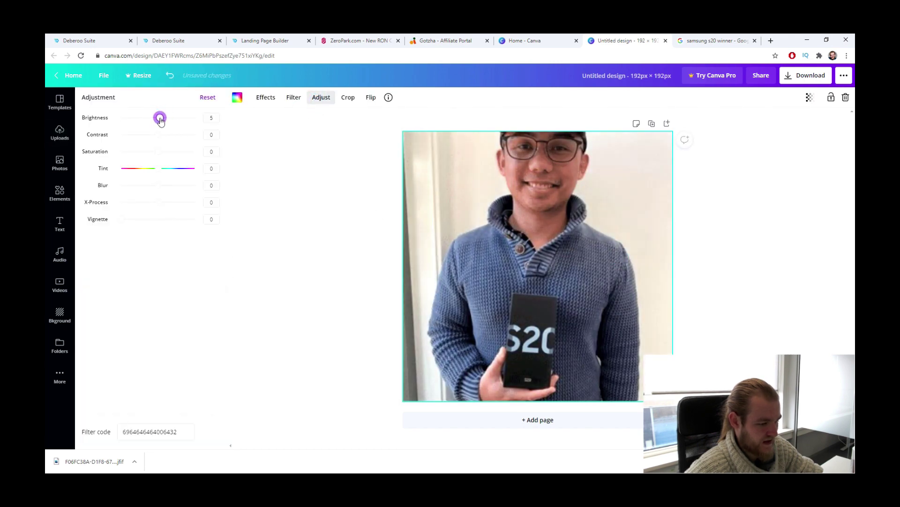
pyautogui.click(161, 136)
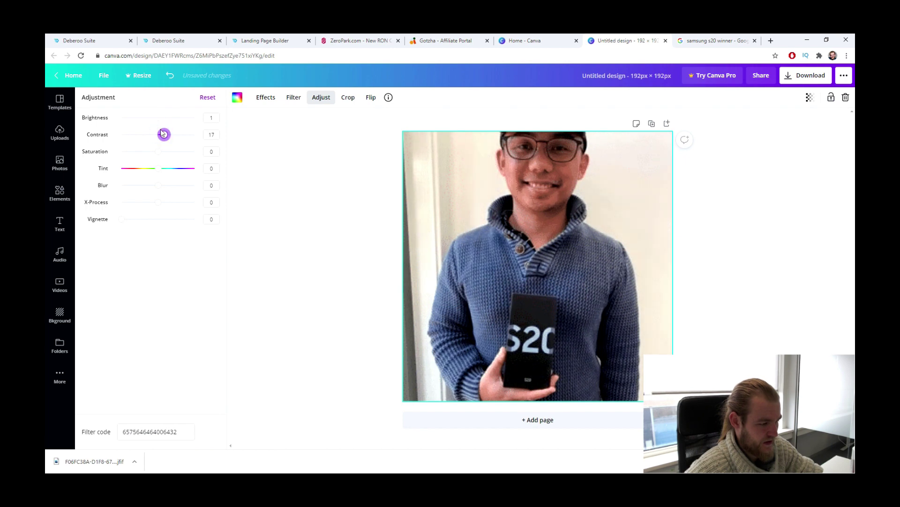
pyautogui.click(159, 120)
pyautogui.moveTo(168, 138); pyautogui.dragTo(148, 189)
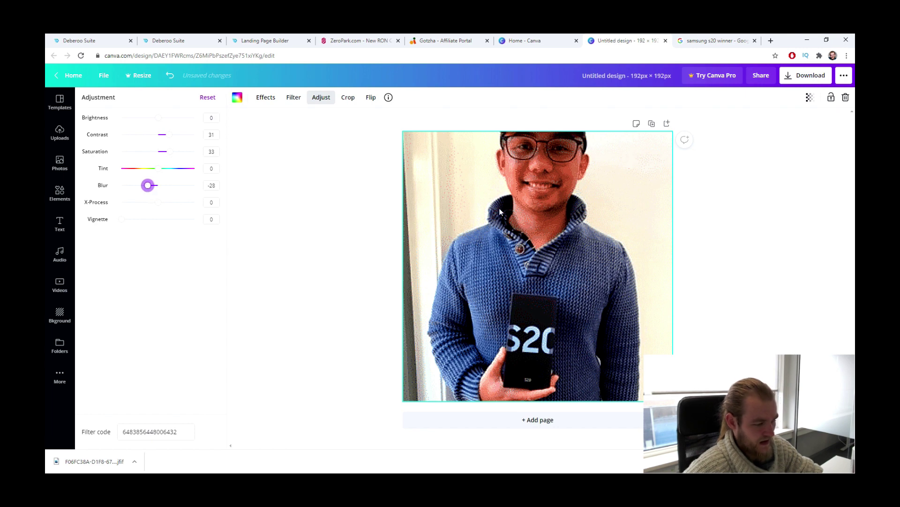
pyautogui.moveTo(170, 135); pyautogui.dragTo(158, 192)
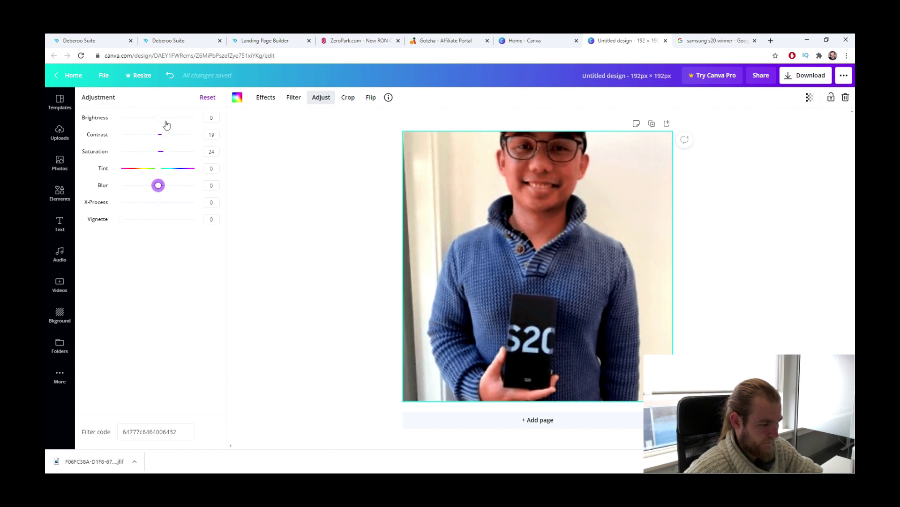
pyautogui.moveTo(159, 120); pyautogui.dragTo(178, 157)
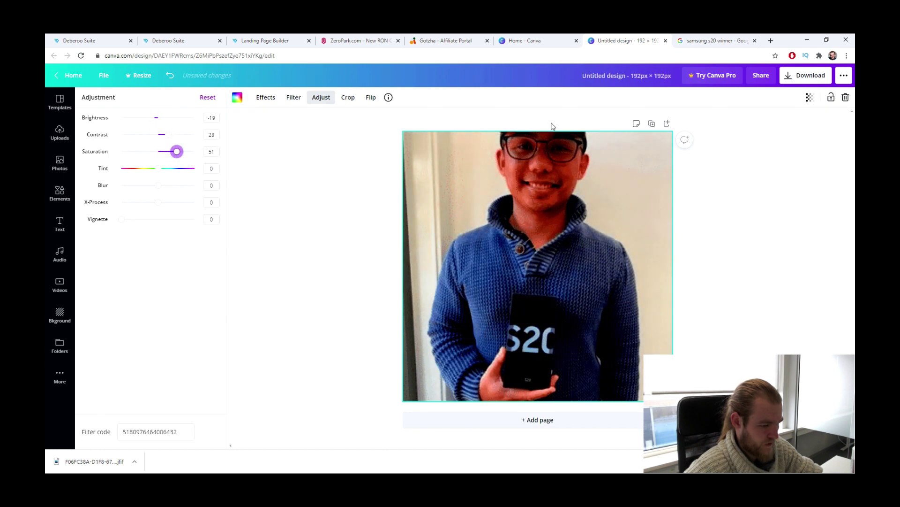
# Download the design as a PNG and upload it as a push creative image in the ZeroPark campaign
pyautogui.click(800, 76)
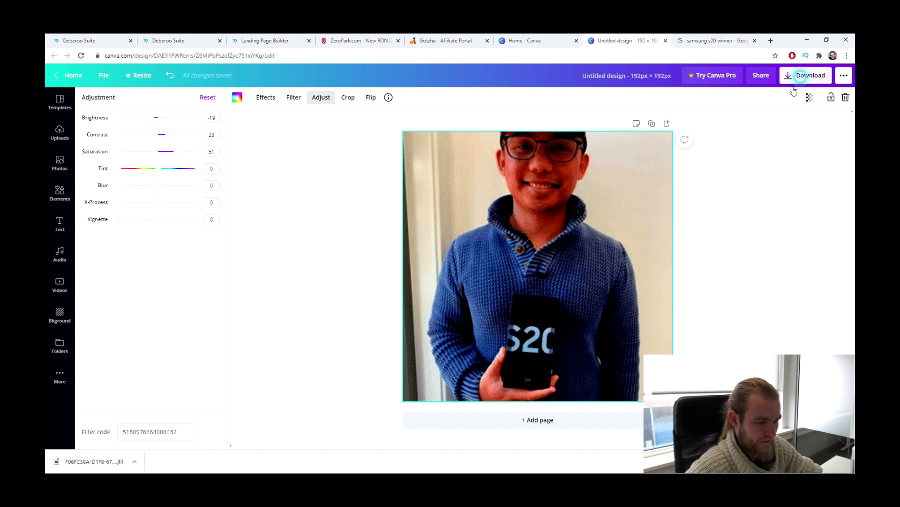
pyautogui.click(760, 222)
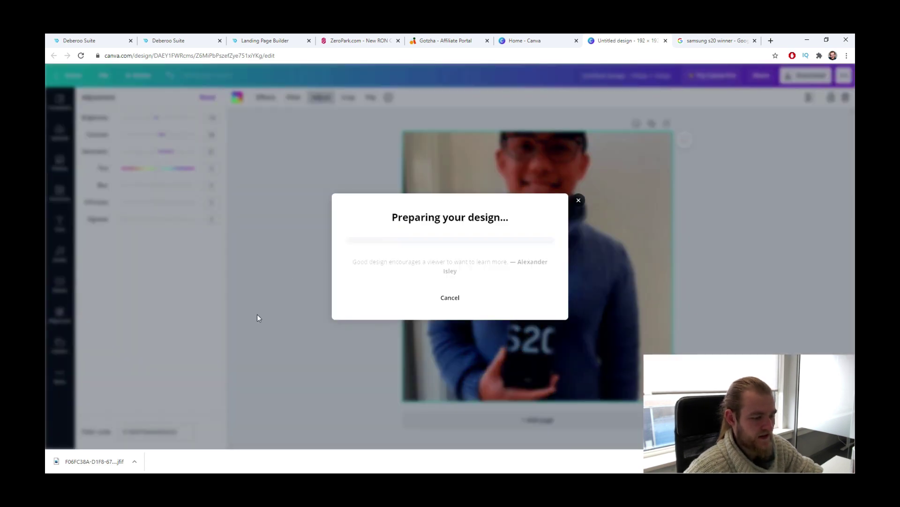
pyautogui.click(355, 40)
pyautogui.moveTo(103, 463); pyautogui.dragTo(193, 274)
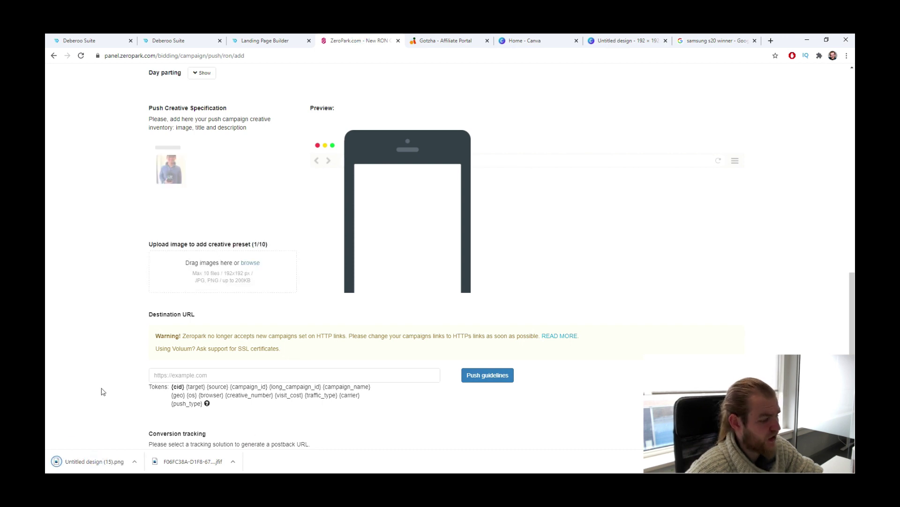
# Title the draft push creative "YOU ARE THE NEXT WINNER"
pyautogui.click(208, 176)
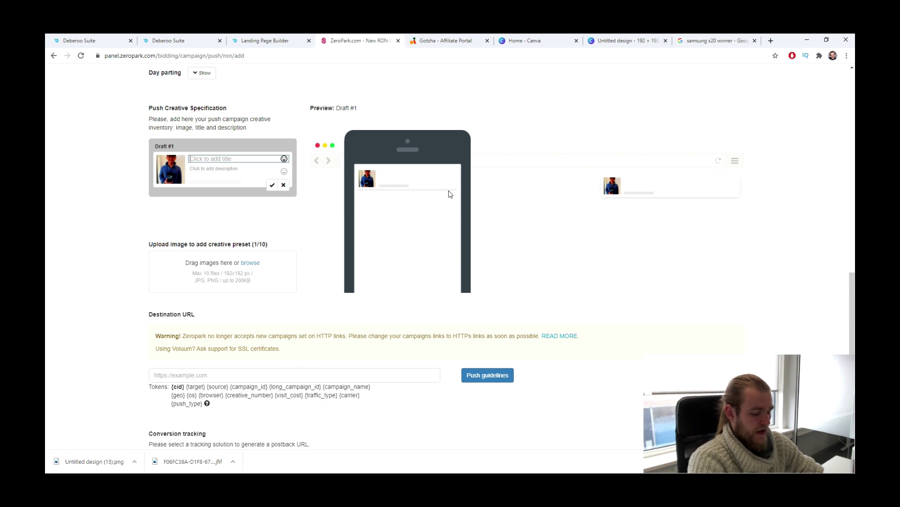
pyautogui.write('YOU ARE THE NEXT WINNER')
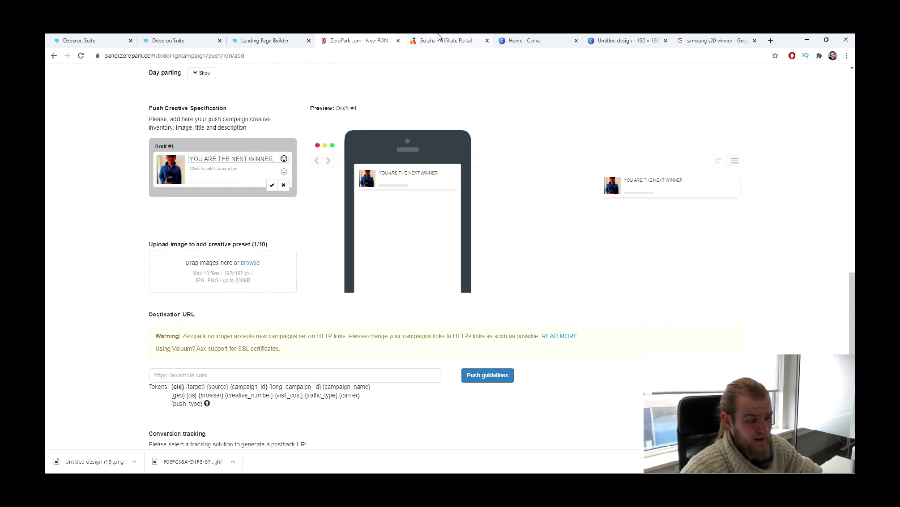
# Switch to Gotzha and check the restrictions in the Samsung Galaxy S20 offer's basic info
pyautogui.click(440, 40)
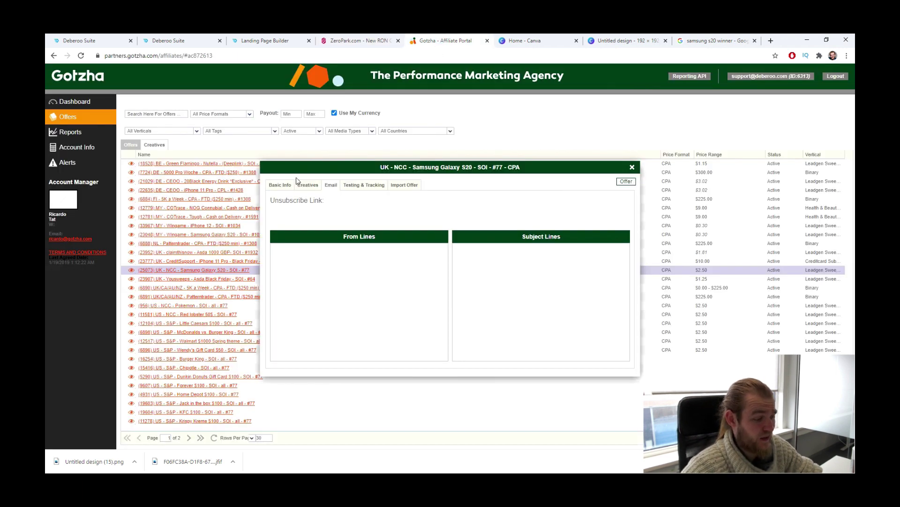
pyautogui.click(284, 184)
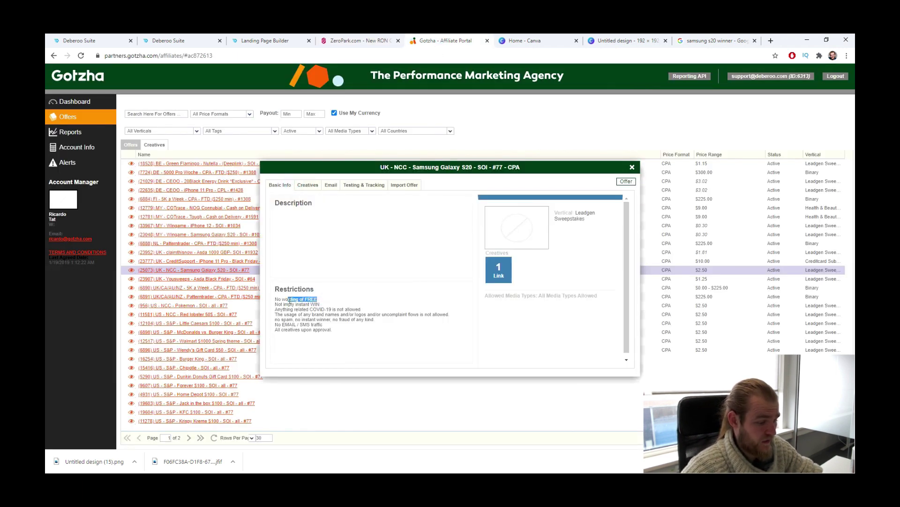
pyautogui.moveTo(277, 304); pyautogui.dragTo(324, 307)
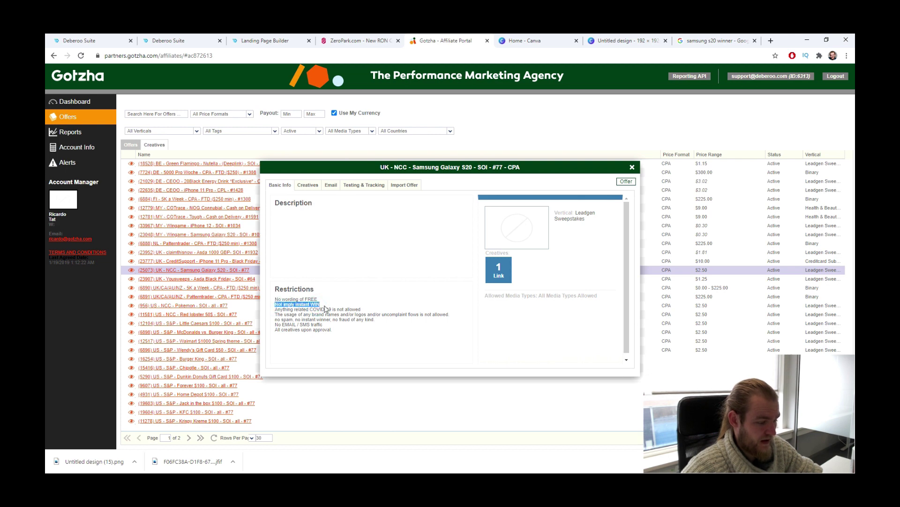
pyautogui.click(334, 327)
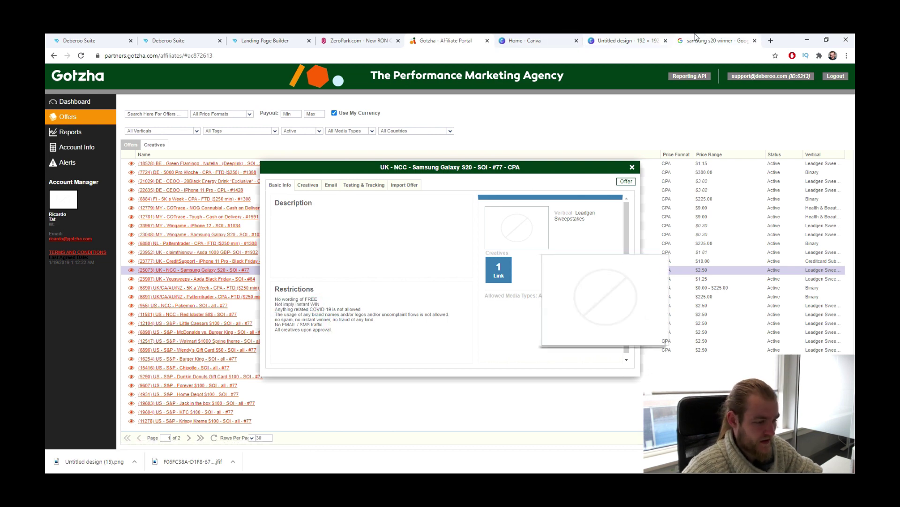
# Return to the ZeroPark campaign and try "Will You Become the Next Winne" as the draft creative's title
pyautogui.click(324, 40)
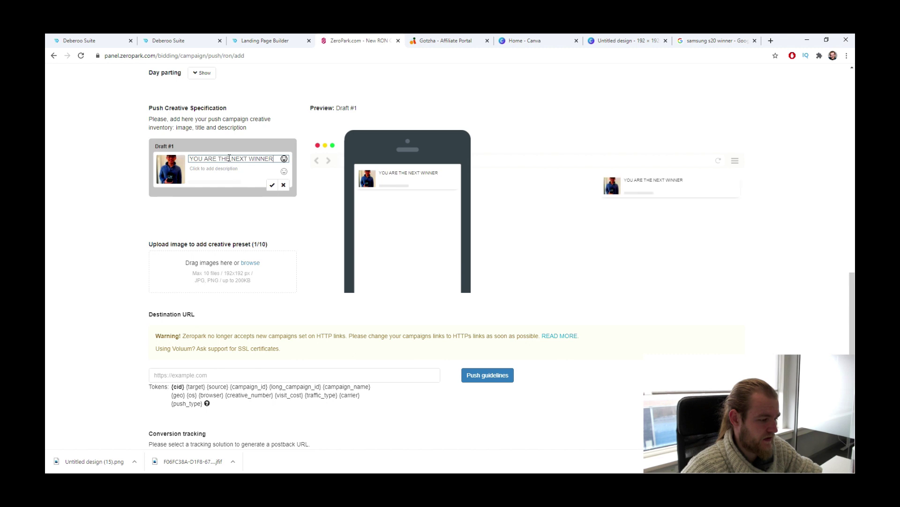
pyautogui.tripleClick(229, 159)
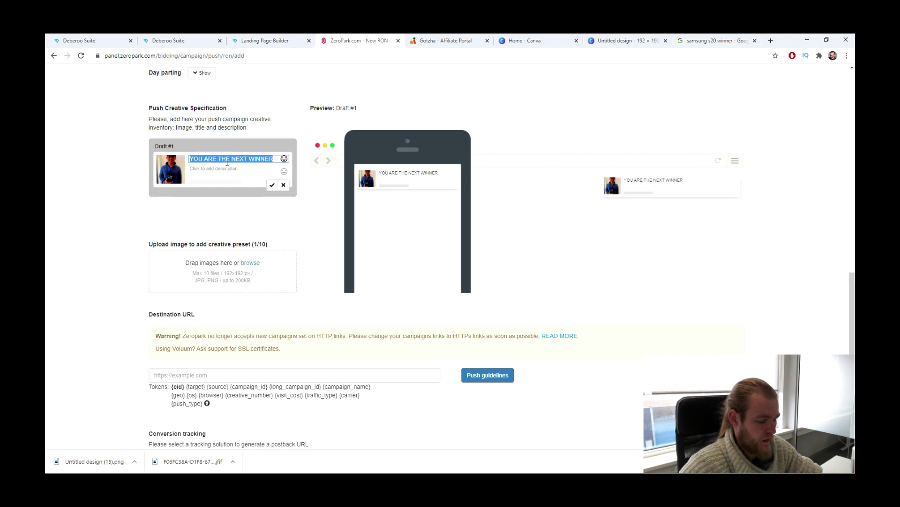
pyautogui.write('Will')
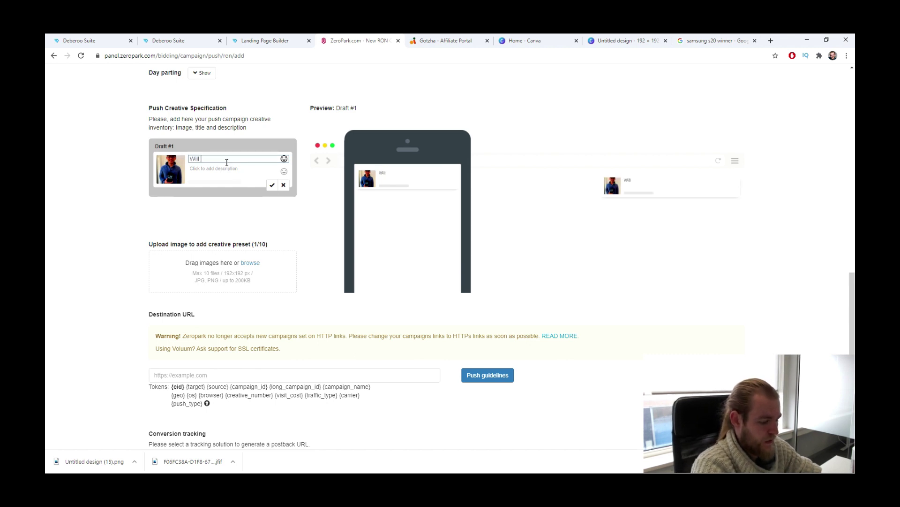
pyautogui.write(' You Become the Next Winne')
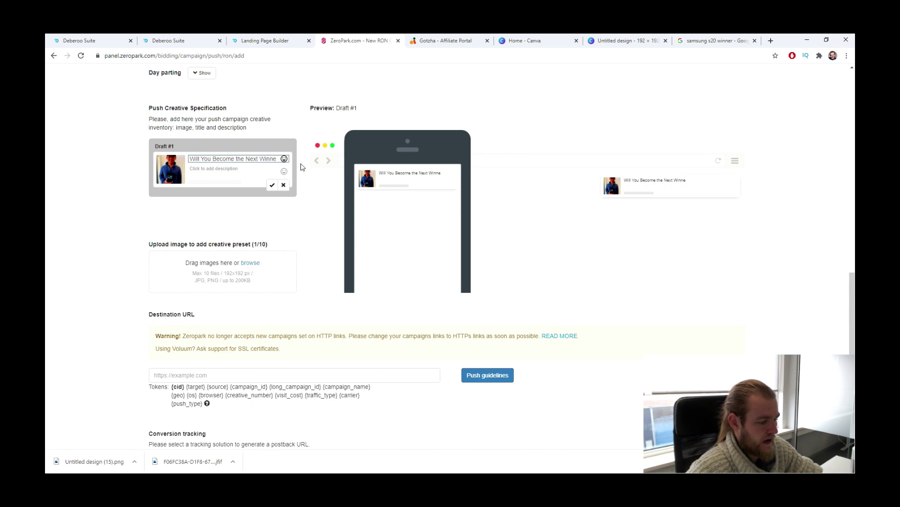
# Replace the draft creative's whole title with "You Might Win Next!"
pyautogui.moveTo(276, 158); pyautogui.dragTo(369, 168)
pyautogui.click(242, 160)
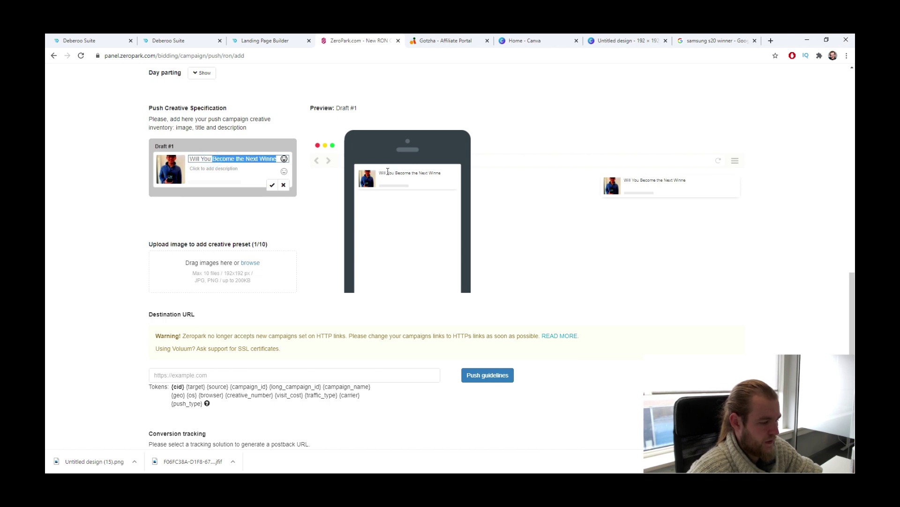
pyautogui.hotkey('ctrl', 'a')
pyautogui.write('You')
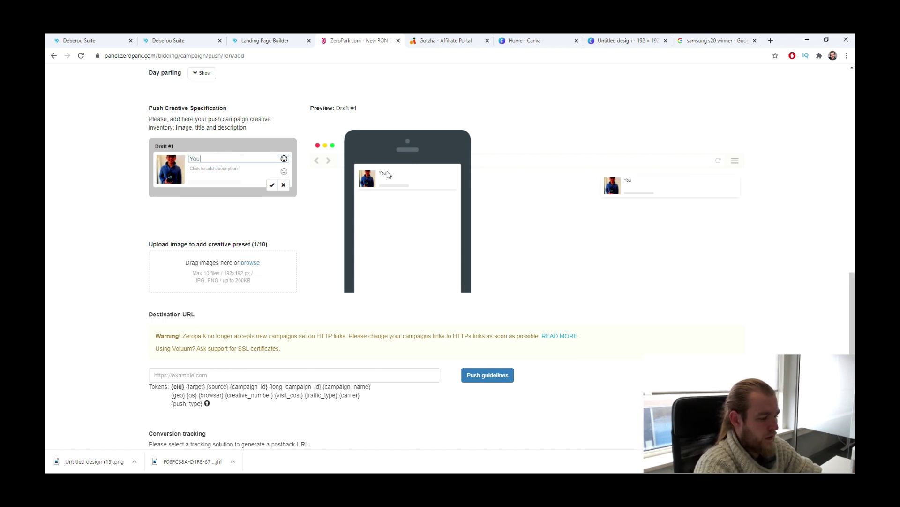
pyautogui.write(' Might Wi')
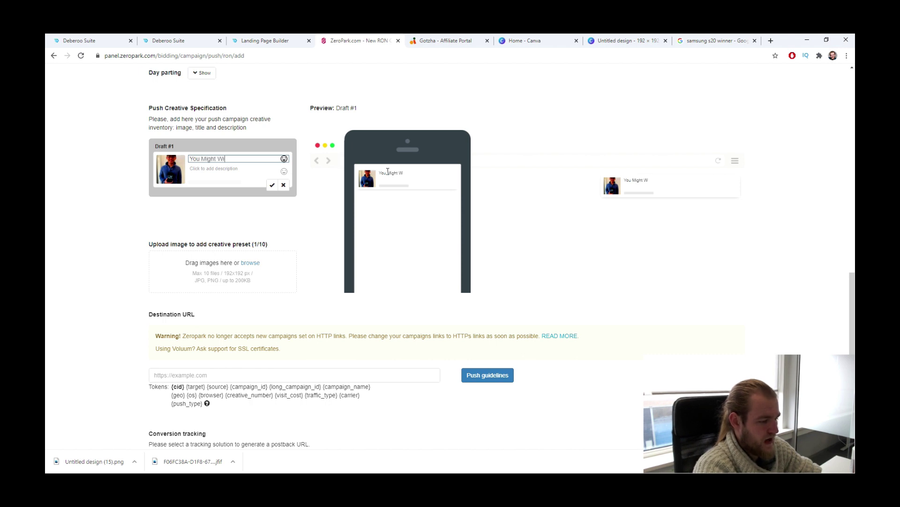
pyautogui.write('n Next!')
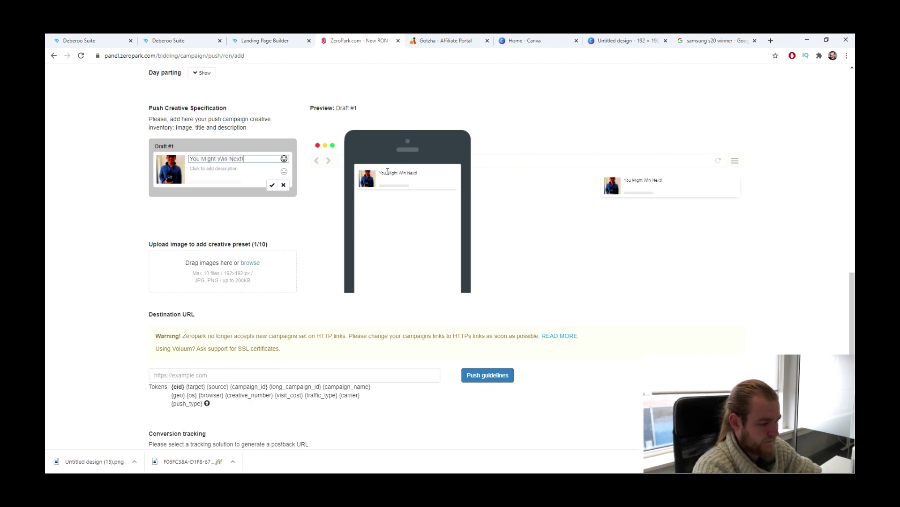
pyautogui.click(268, 155)
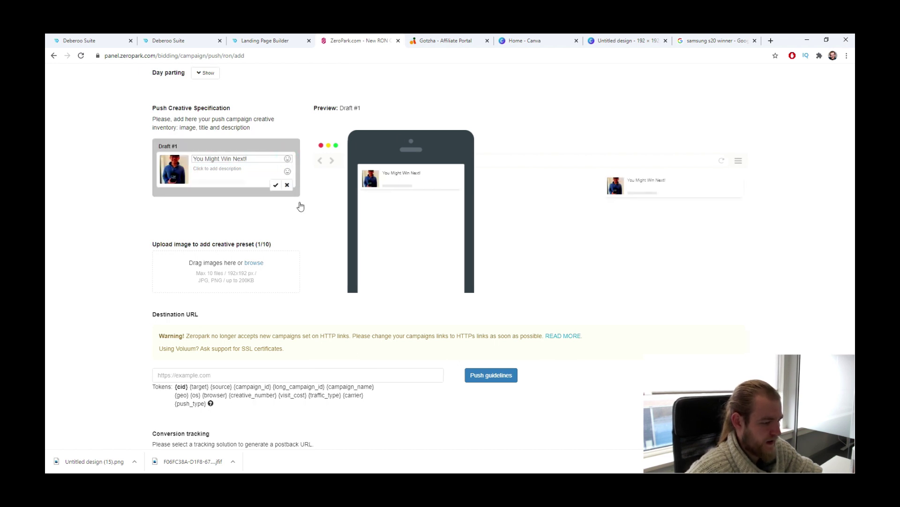
# Append a party popper emoji to the draft creative's title and start its description with "We're Giving Away a Samsung"
pyautogui.click(288, 157)
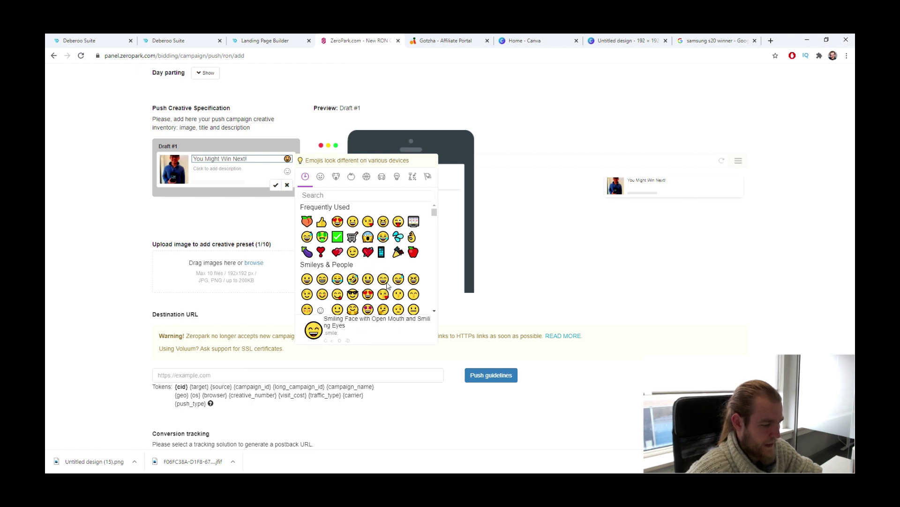
pyautogui.click(398, 254)
pyautogui.click(262, 172)
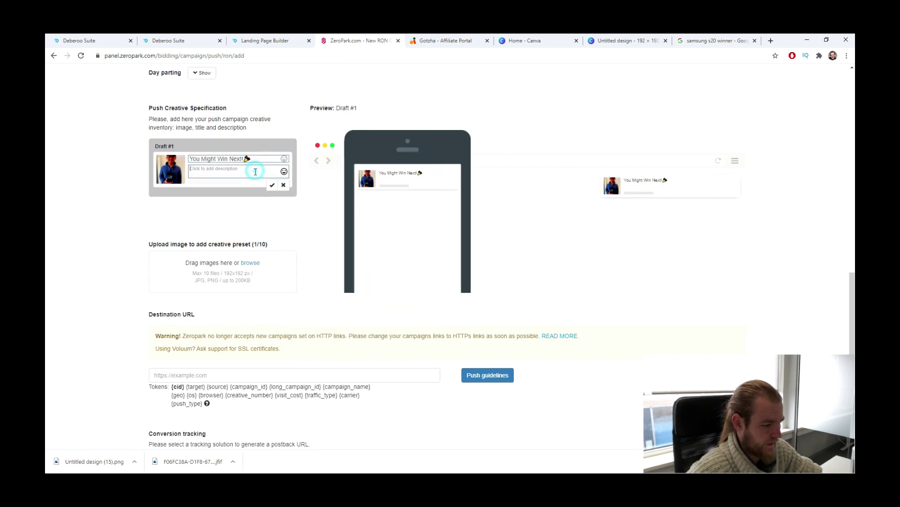
pyautogui.write('We')
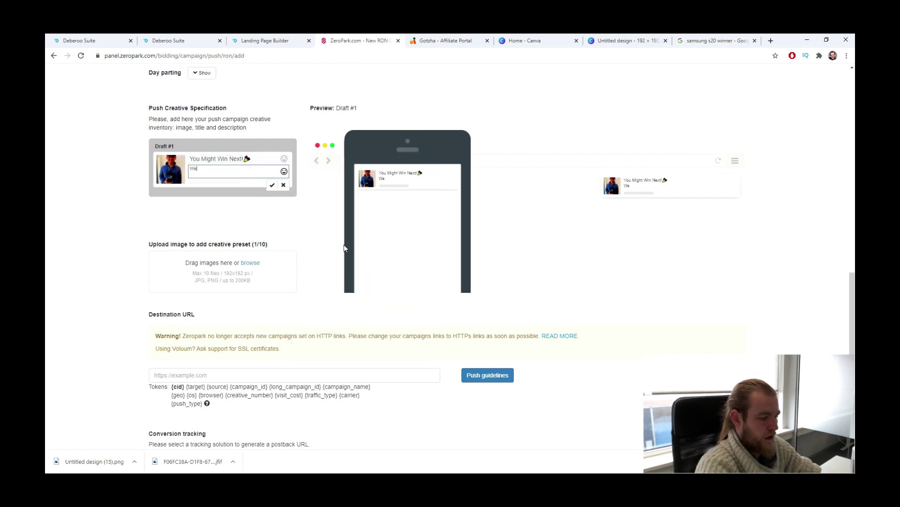
pyautogui.write('iv')
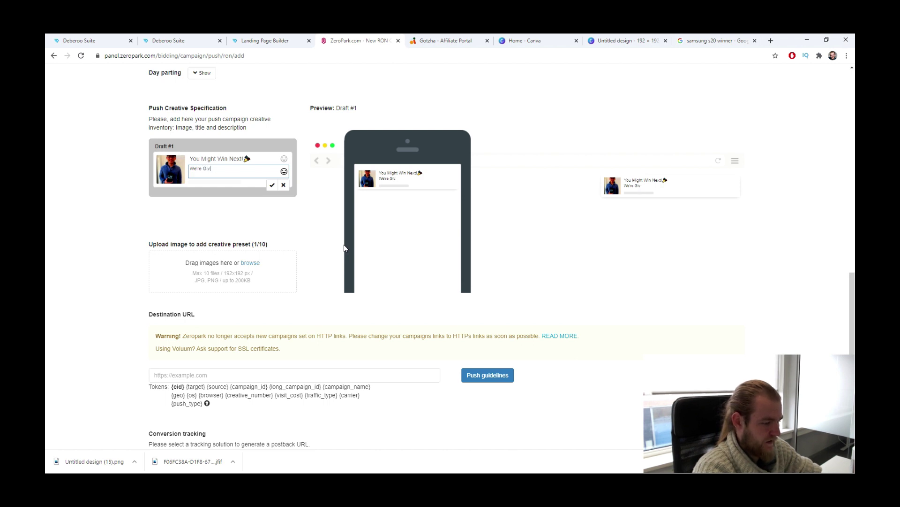
pyautogui.write('ng Awat')
pyautogui.press('BackSpace')
pyautogui.write('y Sam')
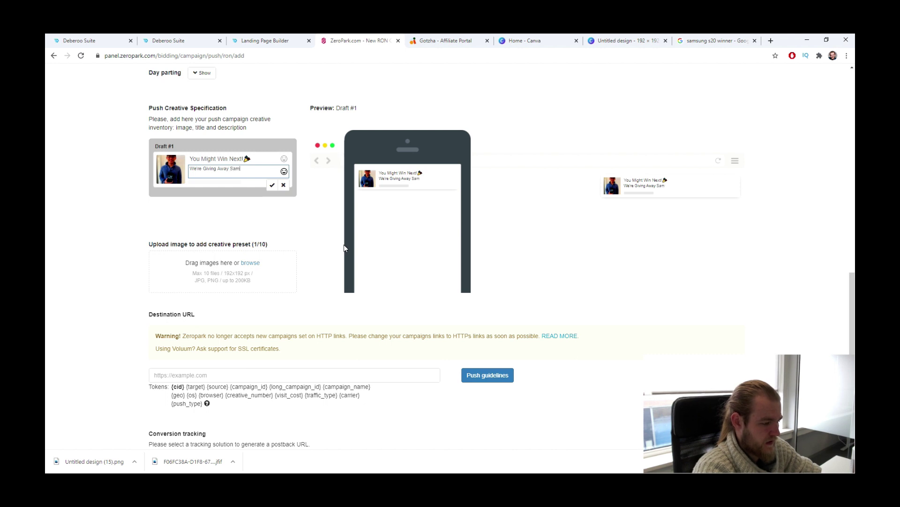
pyautogui.press('BackSpace')
pyautogui.press('BackSpace')
pyautogui.press('BackSpace')
pyautogui.write('a Samsung')
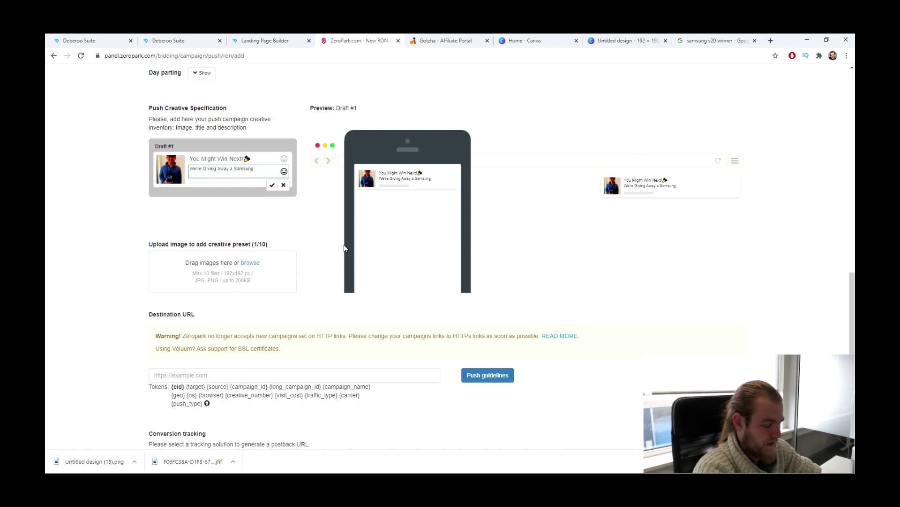
# Complete the description as "We're Giving Away a Samsung S20, and You're Selected!" and save the first draft creative
pyautogui.write(" S20, and you're selec")
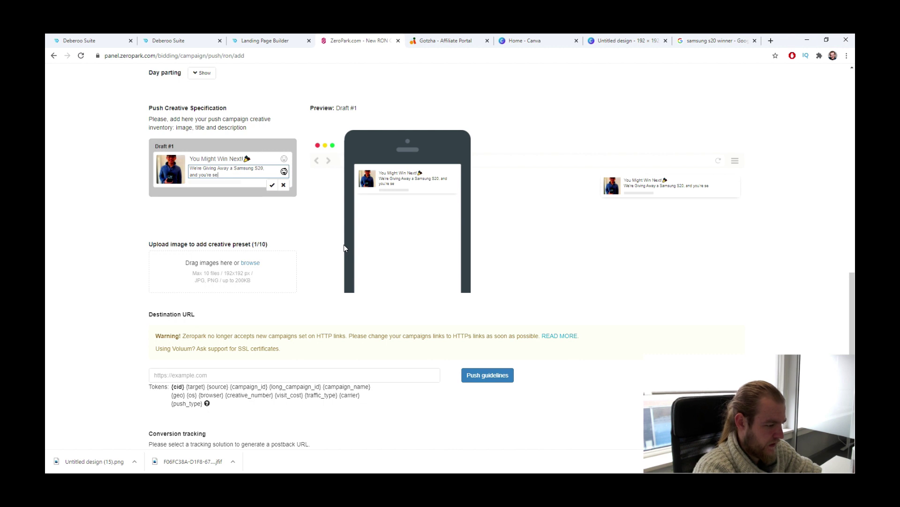
pyautogui.press('BackSpace')
pyautogui.press('BackSpace')
pyautogui.press('BackSpace')
pyautogui.press('BackSpace')
pyautogui.press('BackSpace')
pyautogui.press('BackSpace')
pyautogui.press('BackSpace')
pyautogui.press('BackSpace')
pyautogui.write('Y')
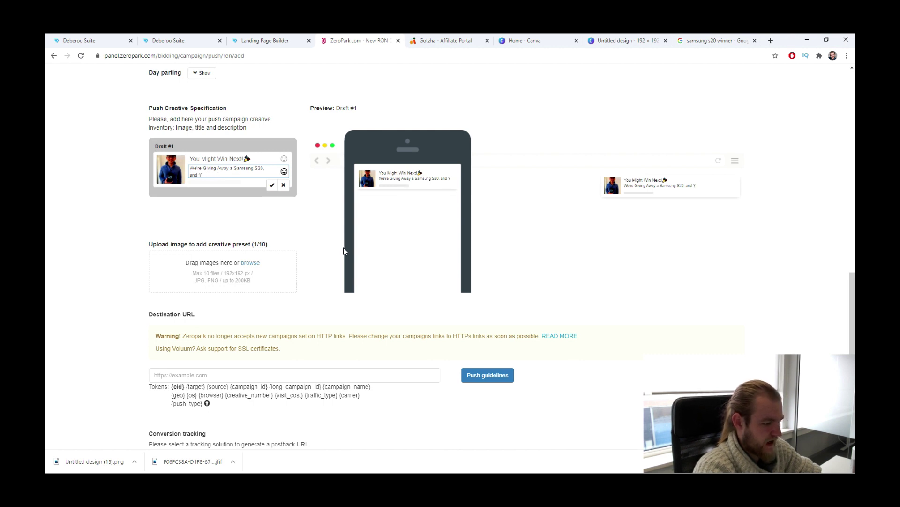
pyautogui.write("ou're S")
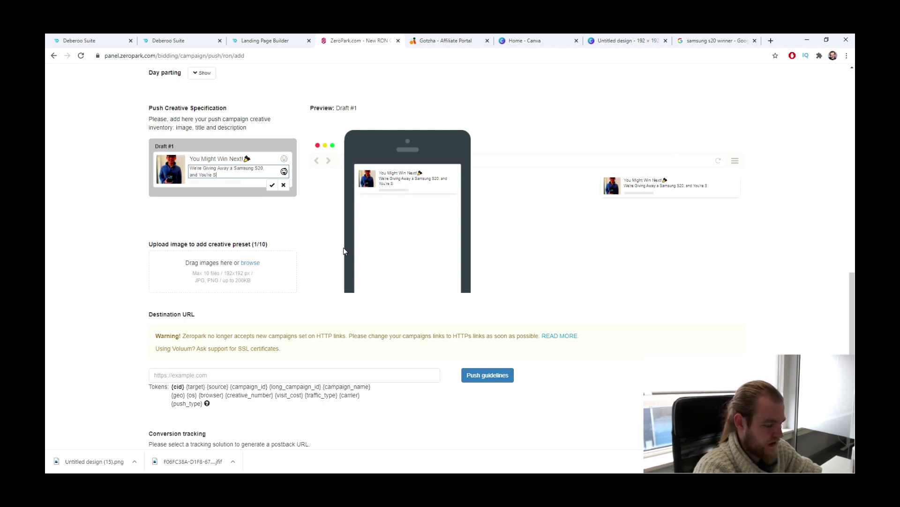
pyautogui.write('elccted')
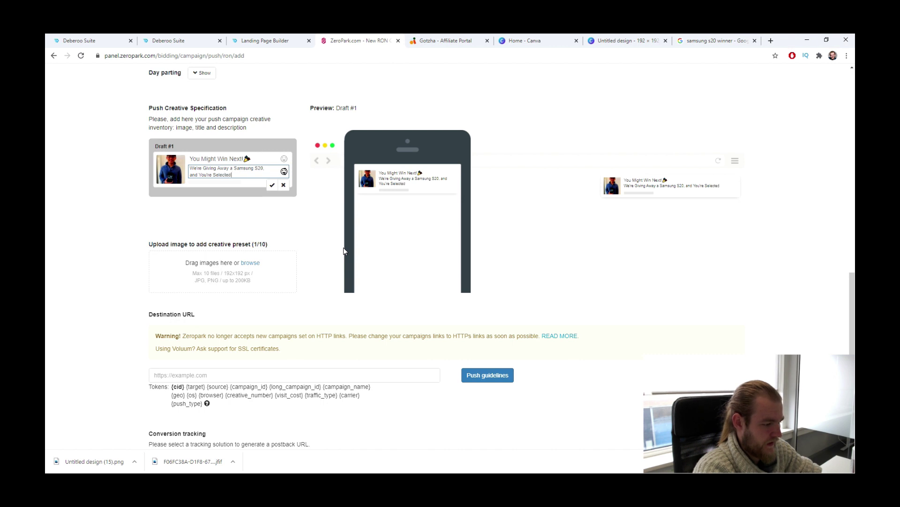
pyautogui.write('!')
pyautogui.click(272, 184)
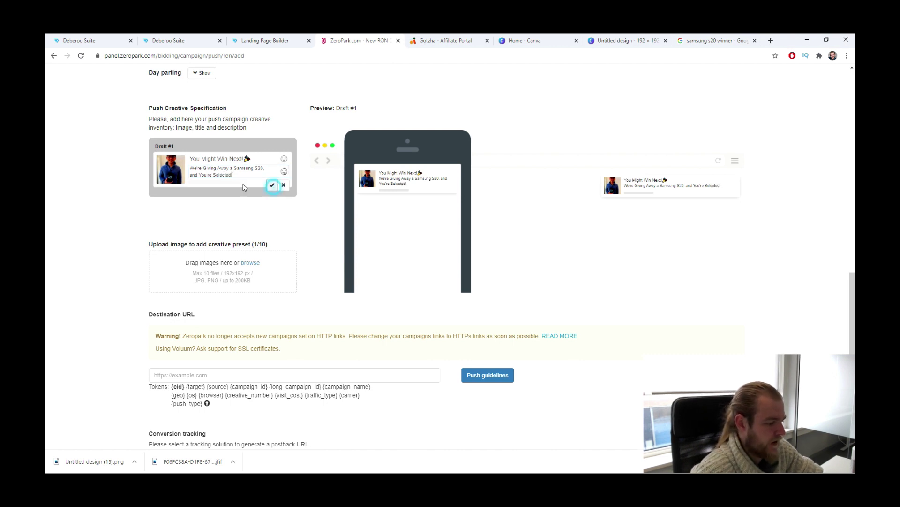
pyautogui.click(220, 158)
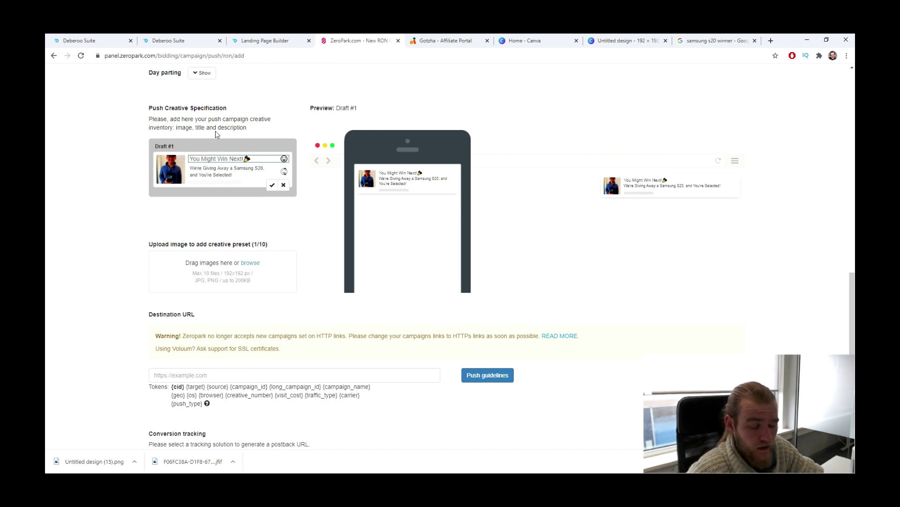
pyautogui.click(102, 281)
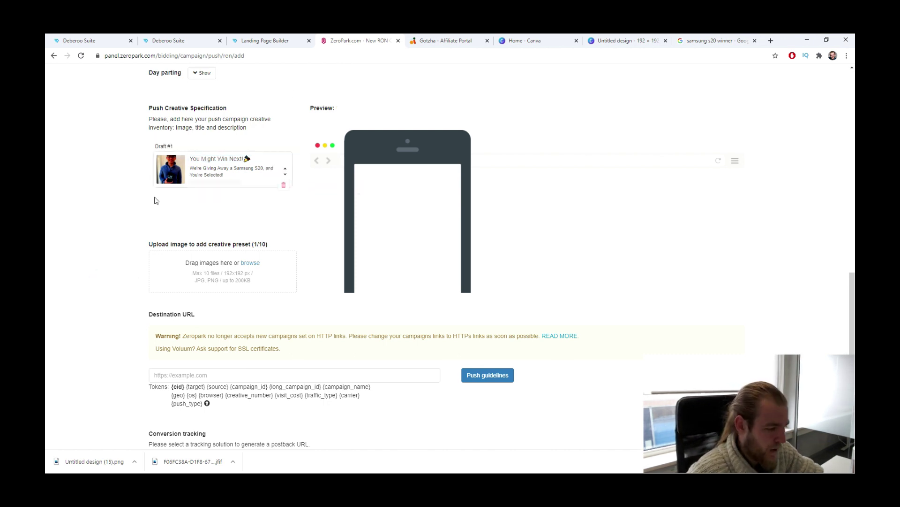
# Add a second creative from Untitled design (15).png, with the title "H2" and the description "D2"
pyautogui.scroll(2, 259, 246)
pyautogui.scroll(-3, 186, 279)
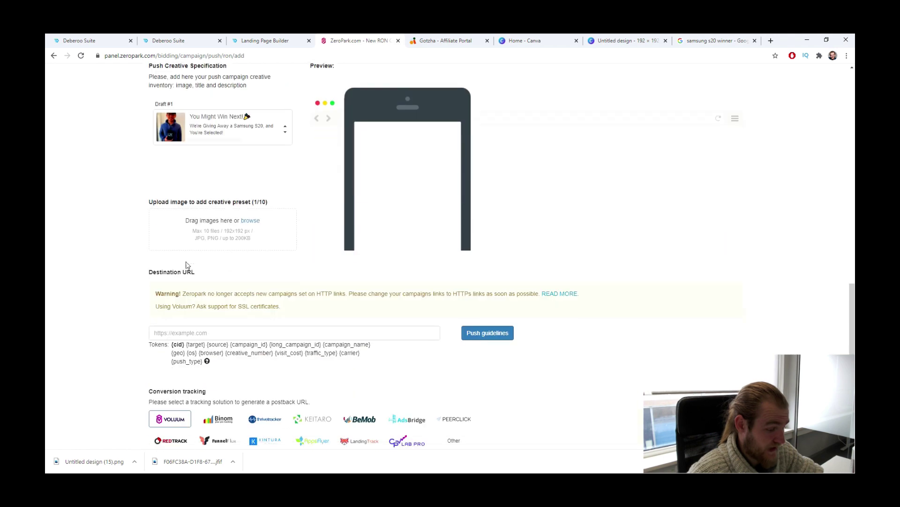
pyautogui.scroll(2, 286, 258)
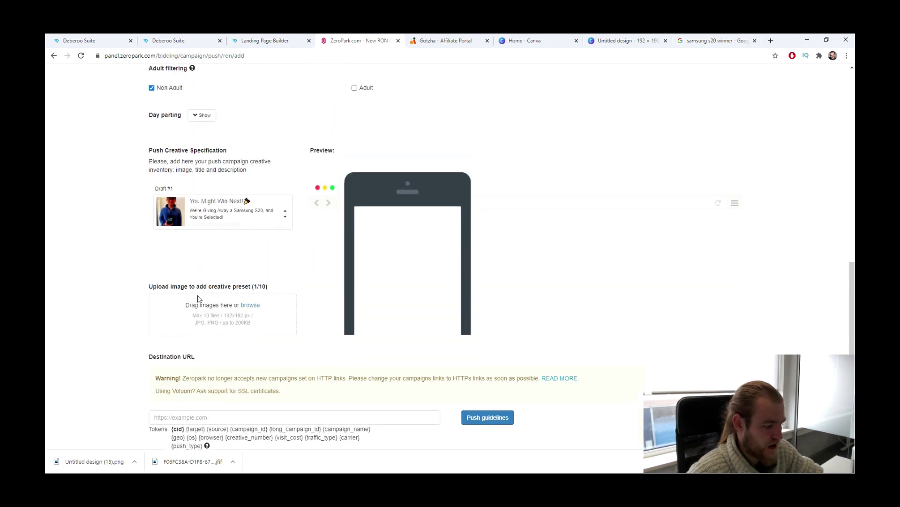
pyautogui.click(121, 322)
pyautogui.scroll(-1, 125, 367)
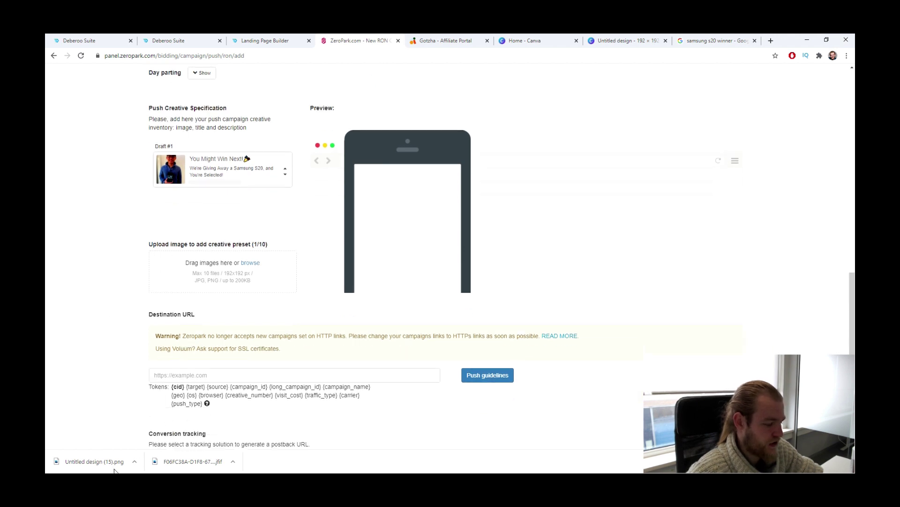
pyautogui.moveTo(111, 461); pyautogui.dragTo(259, 268)
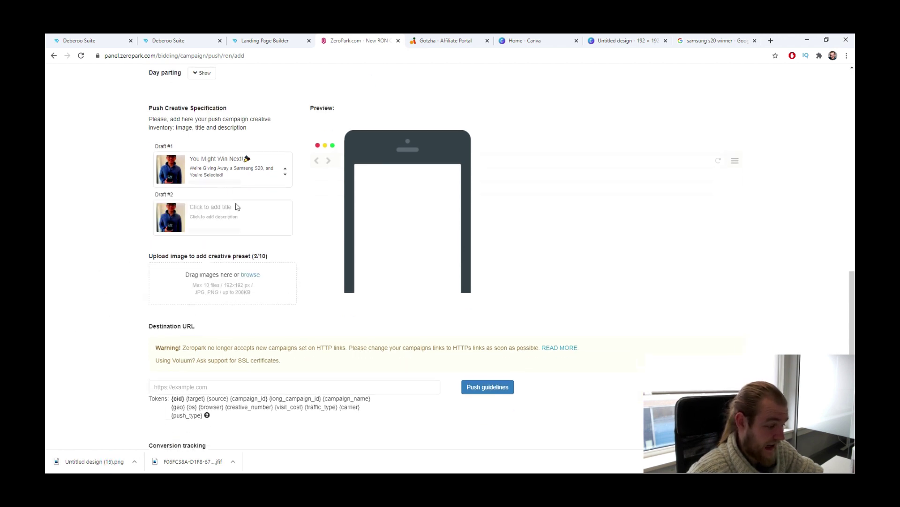
pyautogui.click(239, 201)
pyautogui.write('H2')
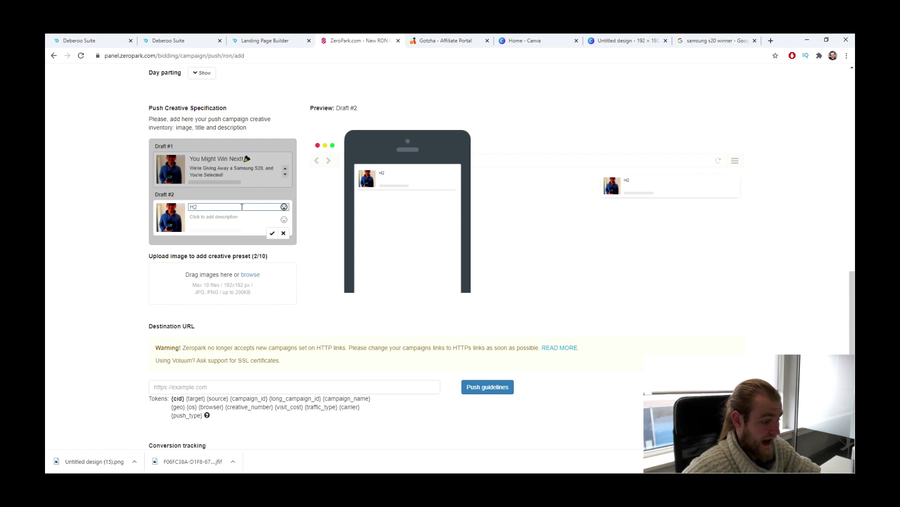
pyautogui.click(241, 216)
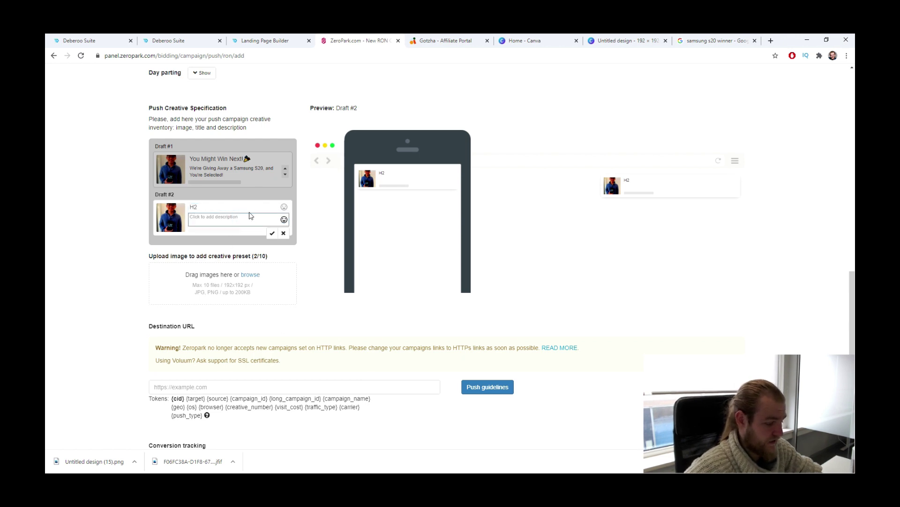
pyautogui.write('D2')
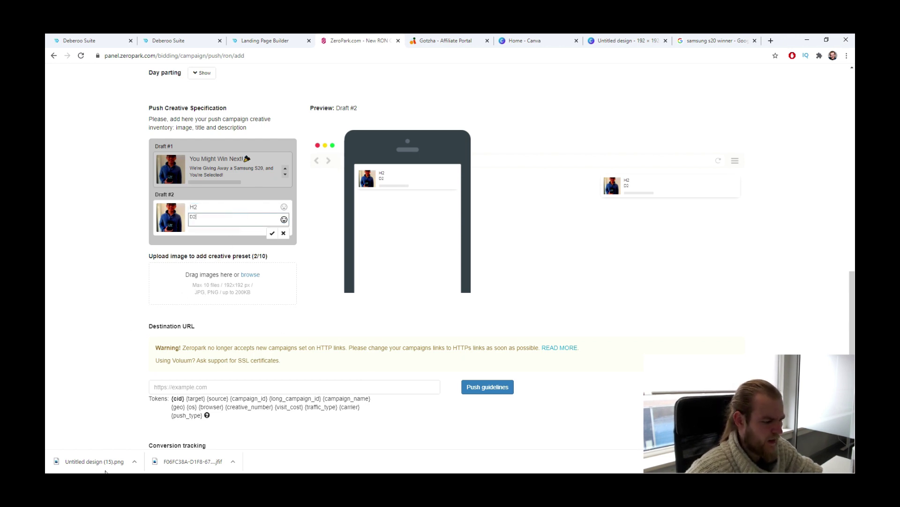
# Add a third creative from Untitled design (15).png, with the title "H3" and the description "D3"
pyautogui.moveTo(105, 472); pyautogui.dragTo(232, 277)
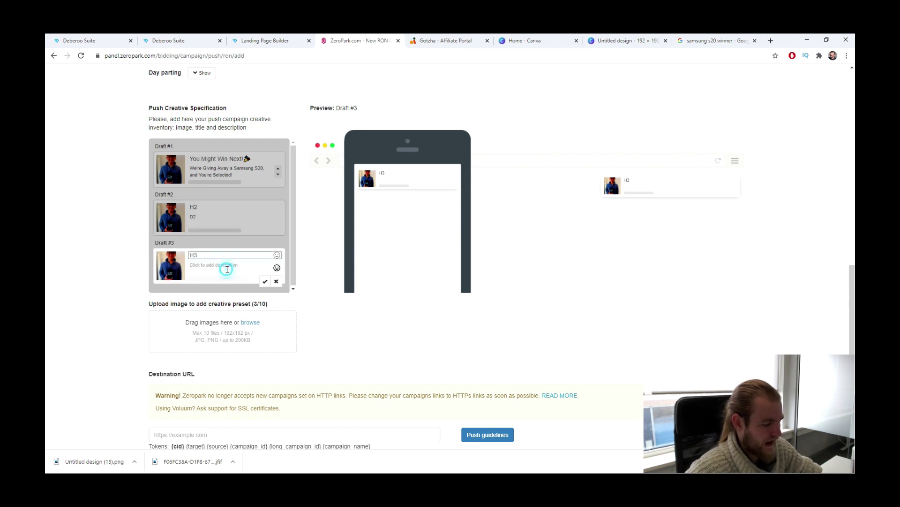
pyautogui.click(227, 269)
pyautogui.write('D3')
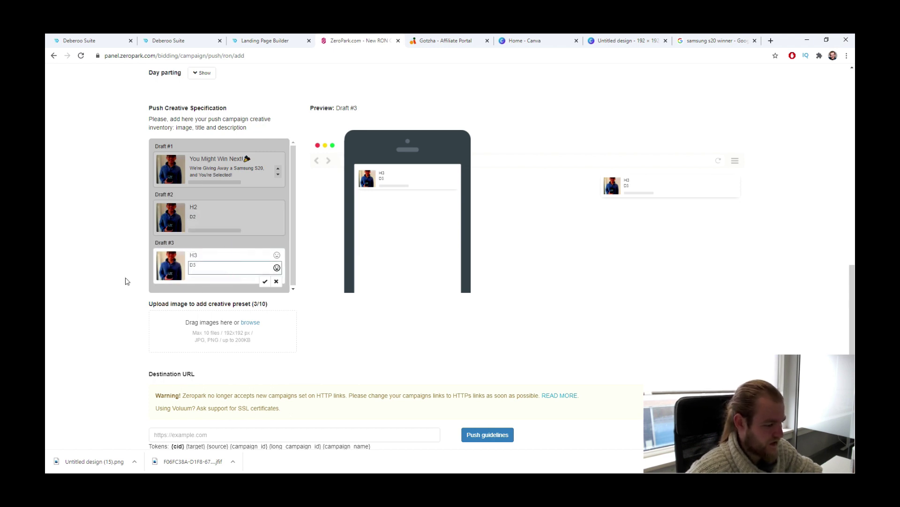
pyautogui.click(125, 280)
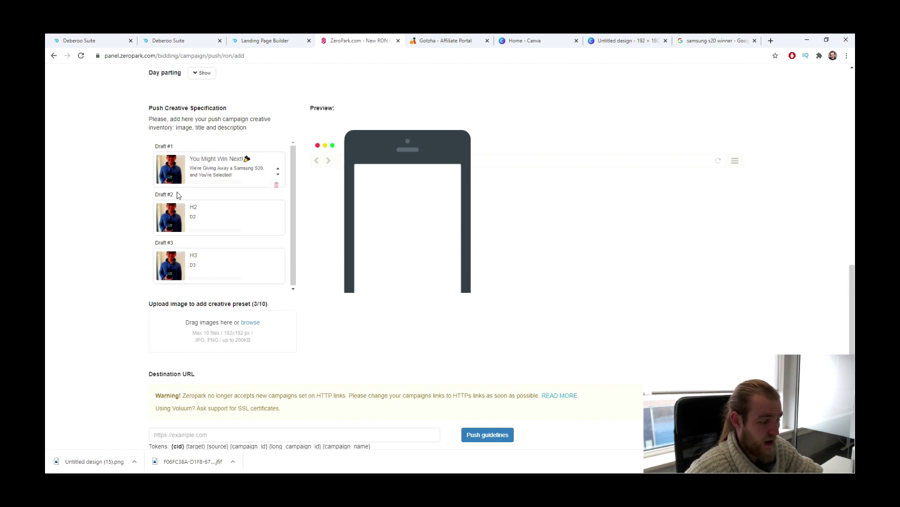
# Switch to Google Images, shorten the search to "samsung s20" and look through the pictures for another creative image
pyautogui.click(713, 41)
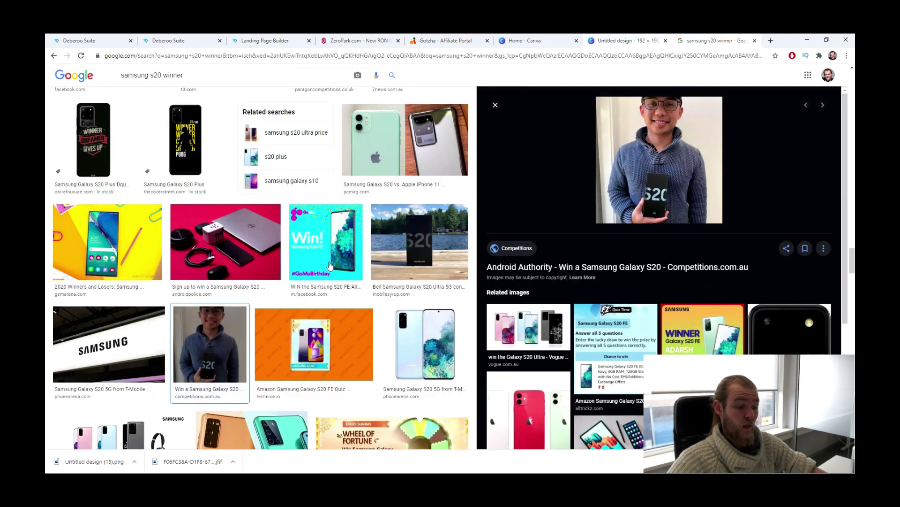
pyautogui.scroll(-5, 173, 298)
pyautogui.scroll(15, 173, 298)
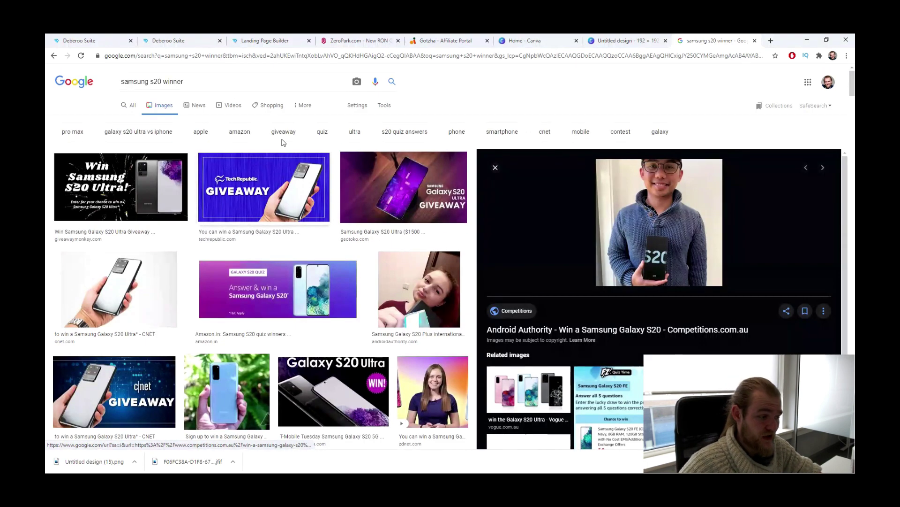
pyautogui.doubleClick(173, 81)
pyautogui.press('BackSpace')
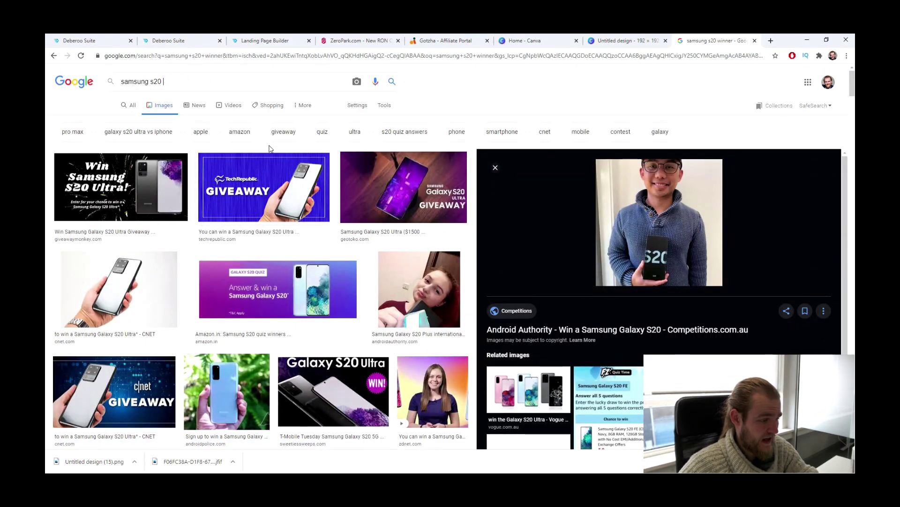
pyautogui.write('\\')
pyautogui.press('Return')
pyautogui.scroll(-10, 281, 211)
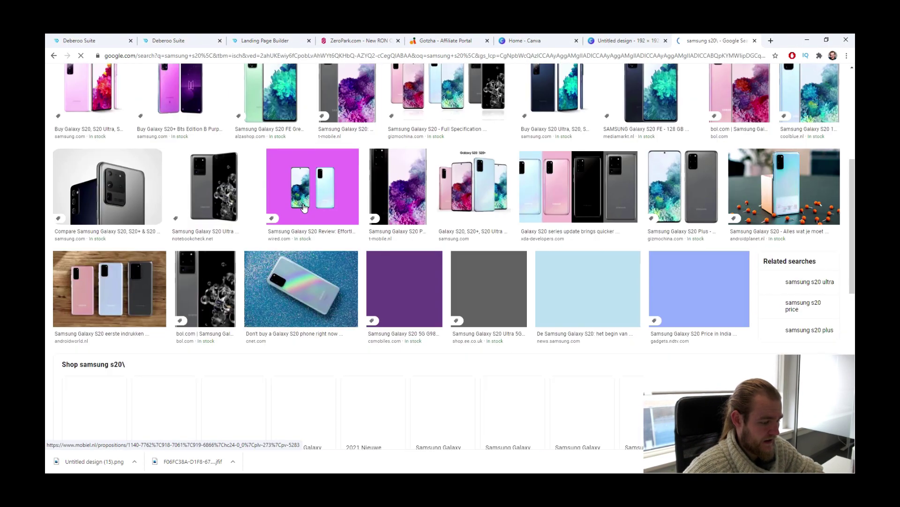
pyautogui.scroll(-6, 293, 207)
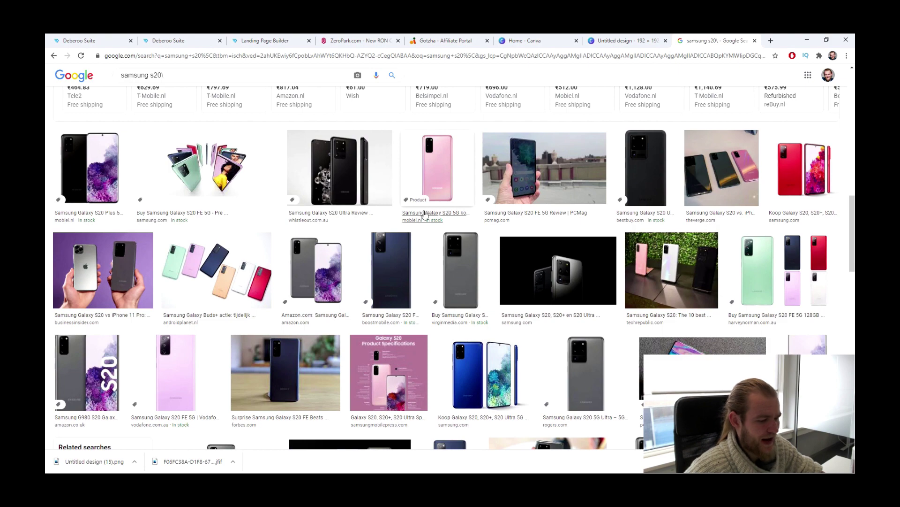
pyautogui.scroll(-6, 468, 222)
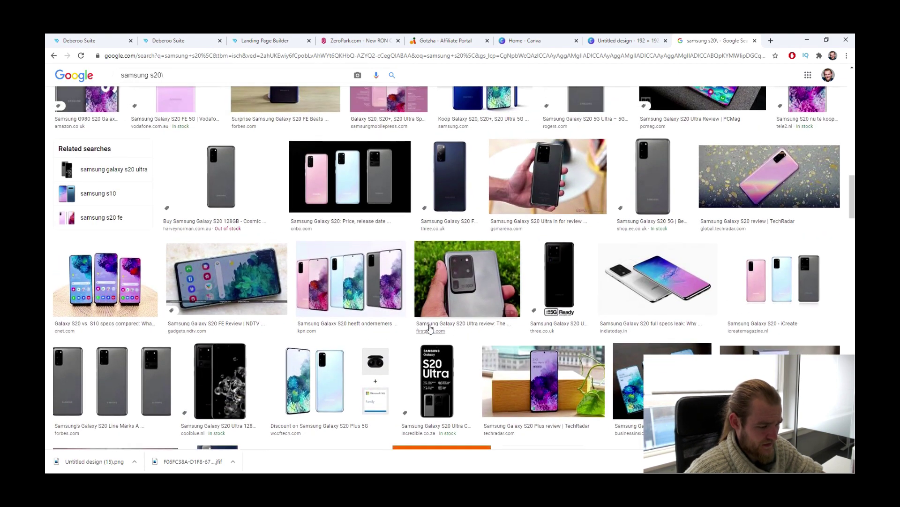
pyautogui.scroll(-4, 424, 319)
pyautogui.scroll(-5, 424, 301)
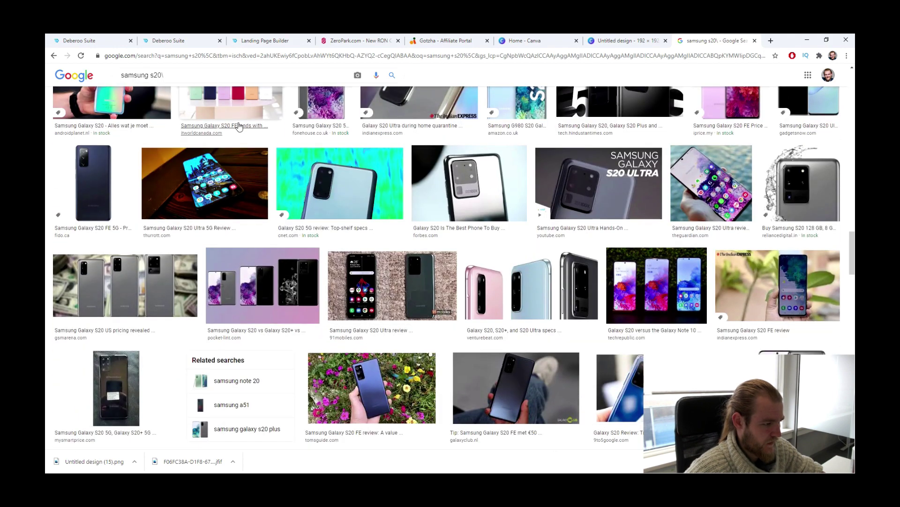
# Search Google Images for "samsung s20 unboxing"
pyautogui.click(229, 73)
pyautogui.press('BackSpace')
pyautogui.write('un')
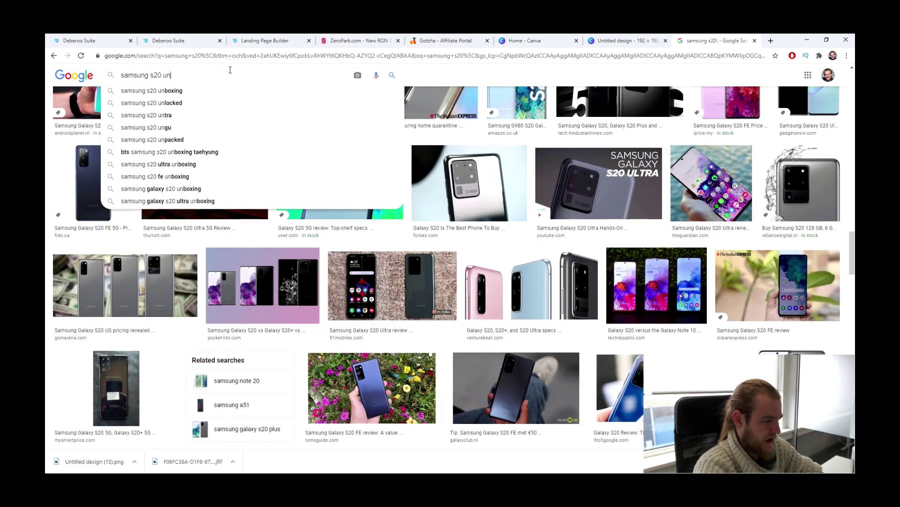
pyautogui.write('boxing')
pyautogui.press('Return')
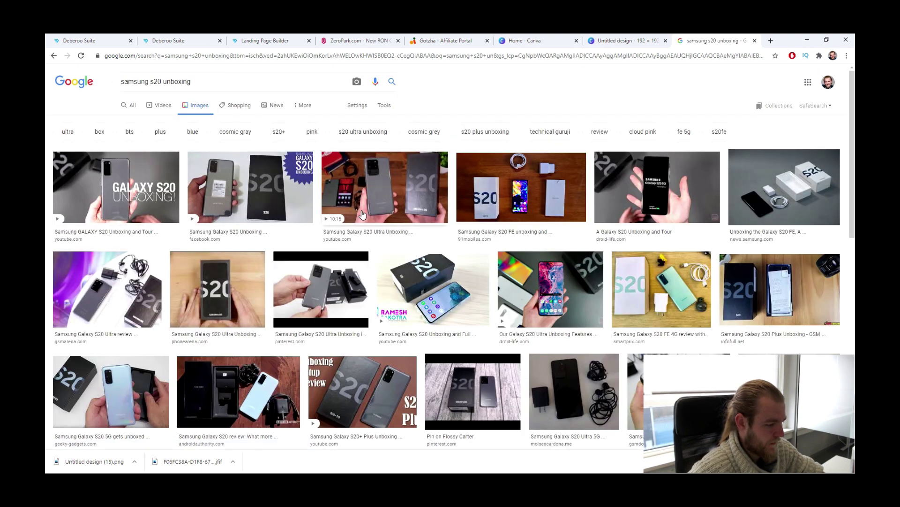
# Save the Samsung Galaxy S20 Ultra box photo from PhoneArena to Downloads as Samsung-Galaxy-S20-Ultra-Unboxing
pyautogui.scroll(-3, 362, 214)
pyautogui.click(232, 175)
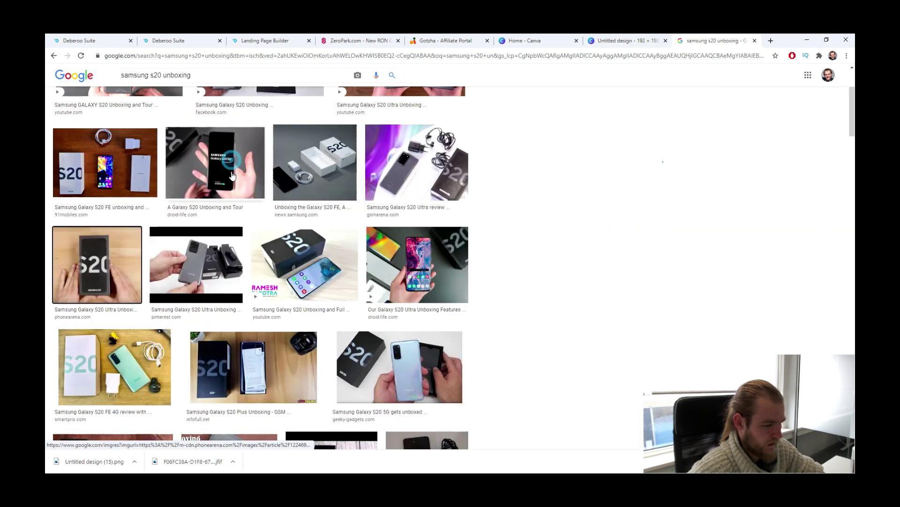
pyautogui.rightClick(677, 187)
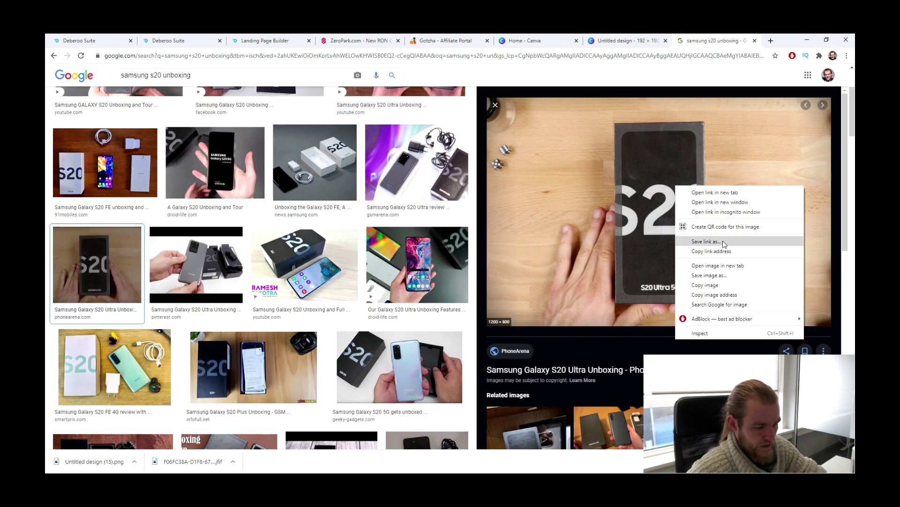
pyautogui.click(730, 278)
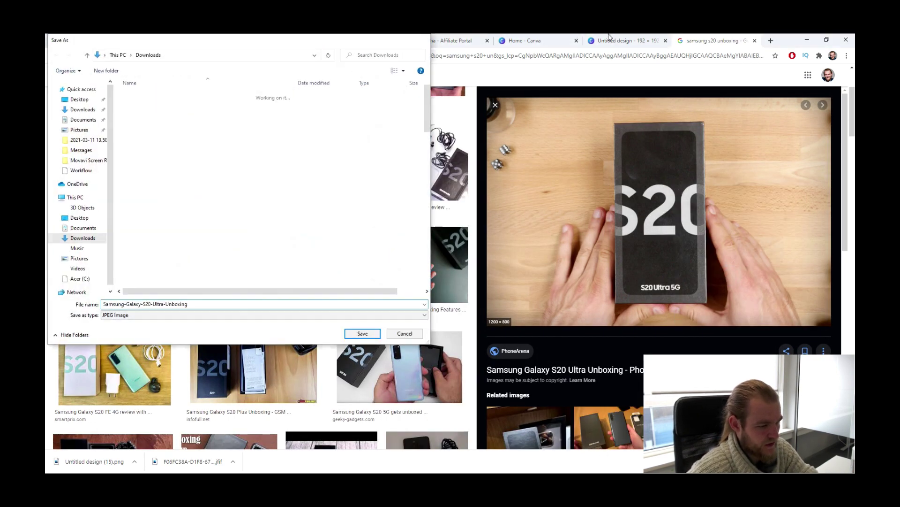
pyautogui.press('Return')
# Switch to the 192px × 192px Canva design and replace its photo with the downloaded S20 Ultra box image, filling the canvas
pyautogui.click(609, 37)
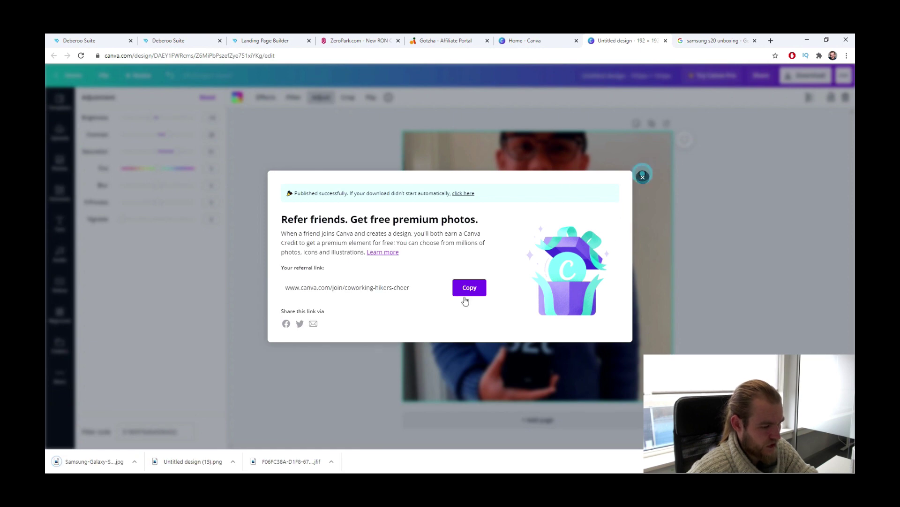
pyautogui.press('Escape')
pyautogui.press('Delete')
pyautogui.moveTo(87, 461); pyautogui.dragTo(448, 241)
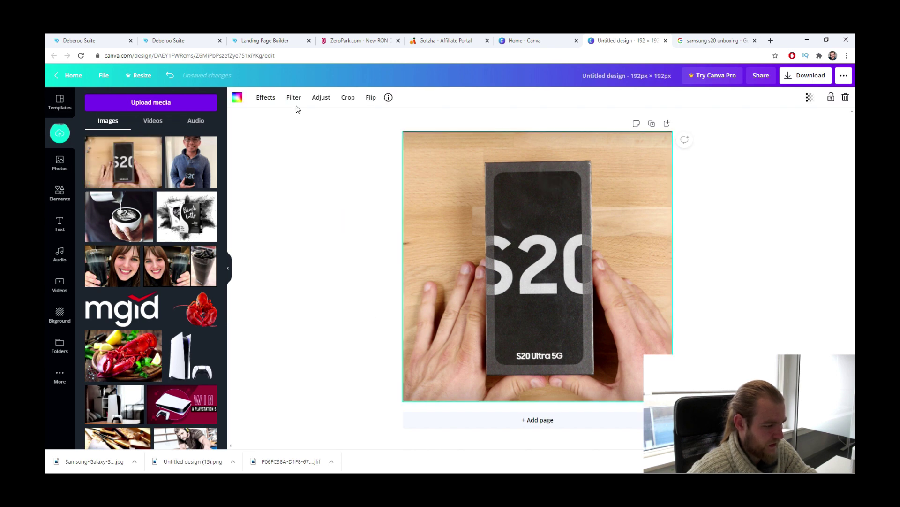
# Adjust the box photo to brightness 12, contrast 24, saturation 35 and blur -13, and download the design
pyautogui.click(321, 97)
pyautogui.moveTo(160, 118); pyautogui.dragTo(154, 186)
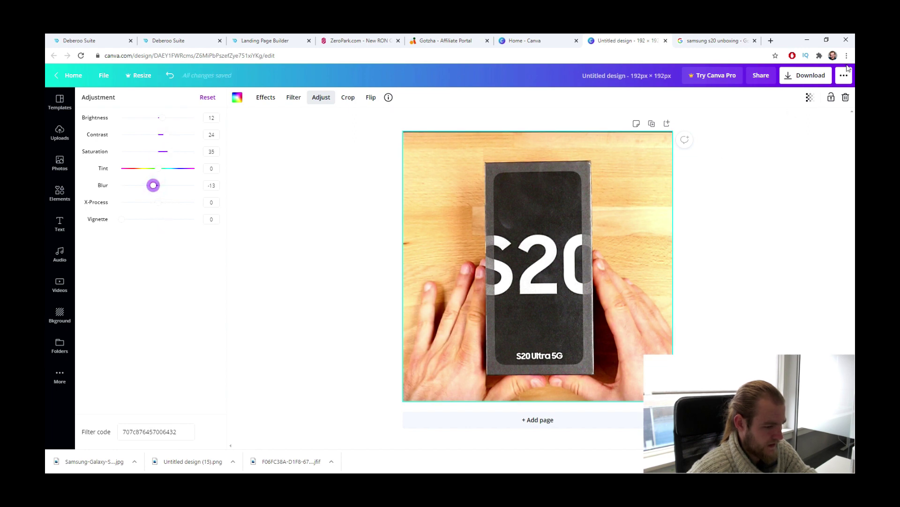
pyautogui.click(807, 75)
pyautogui.click(776, 218)
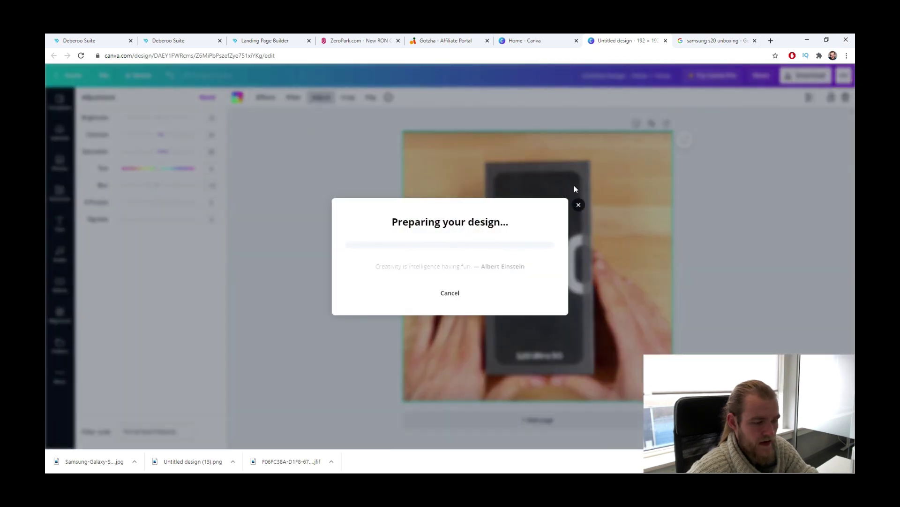
pyautogui.click(686, 138)
# Switch to ZeroPark and add a fourth creative from Untitled design (16).png, titled "You Might Win Next!🎉" like Draft #1
pyautogui.click(359, 40)
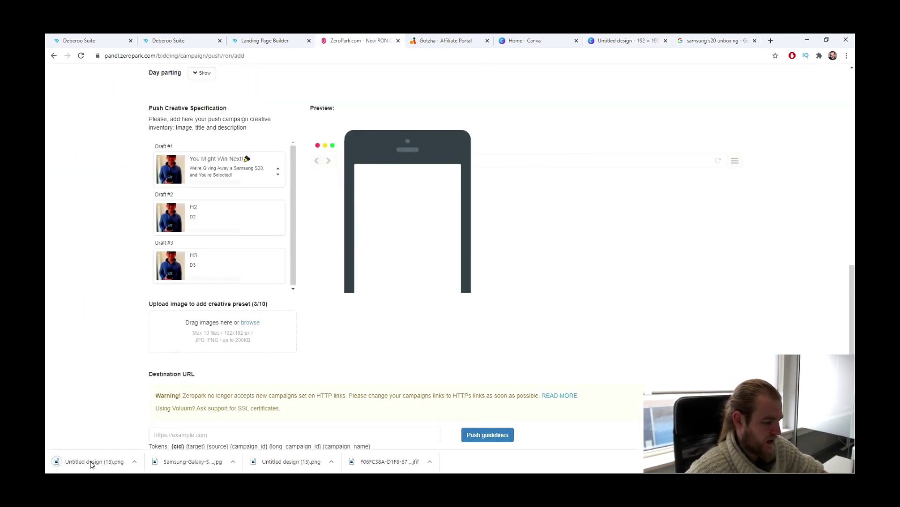
pyautogui.moveTo(91, 463); pyautogui.dragTo(211, 318)
pyautogui.scroll(-2, 227, 287)
pyautogui.scroll(4, 224, 285)
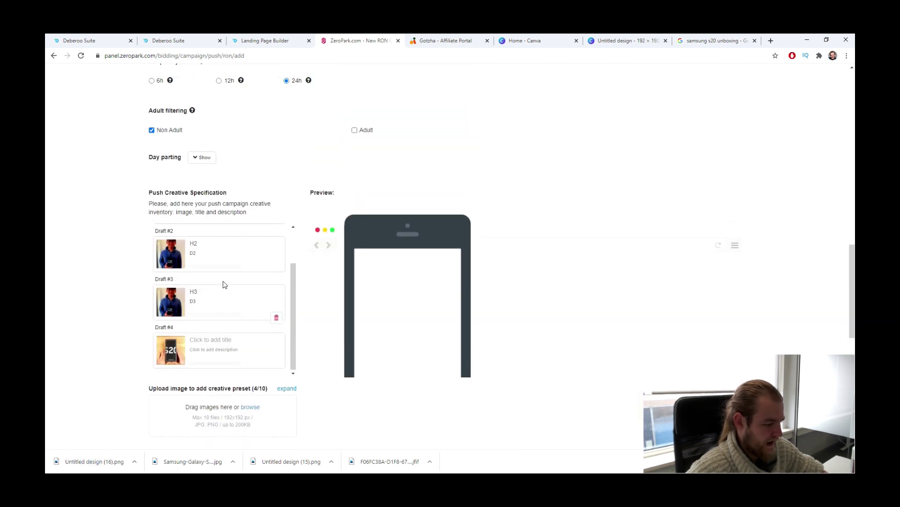
pyautogui.scroll(2, 223, 285)
pyautogui.scroll(4, 218, 282)
pyautogui.scroll(-5, 105, 218)
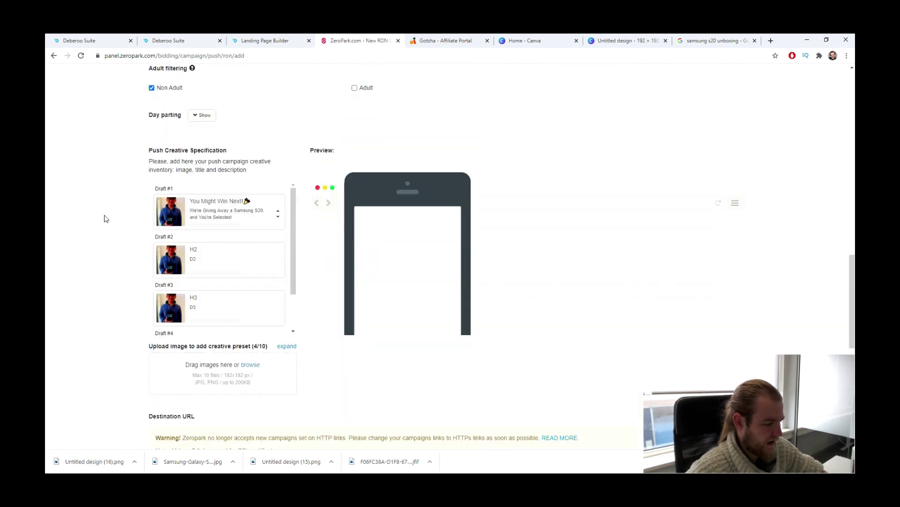
pyautogui.click(260, 212)
pyautogui.scroll(-1, 232, 253)
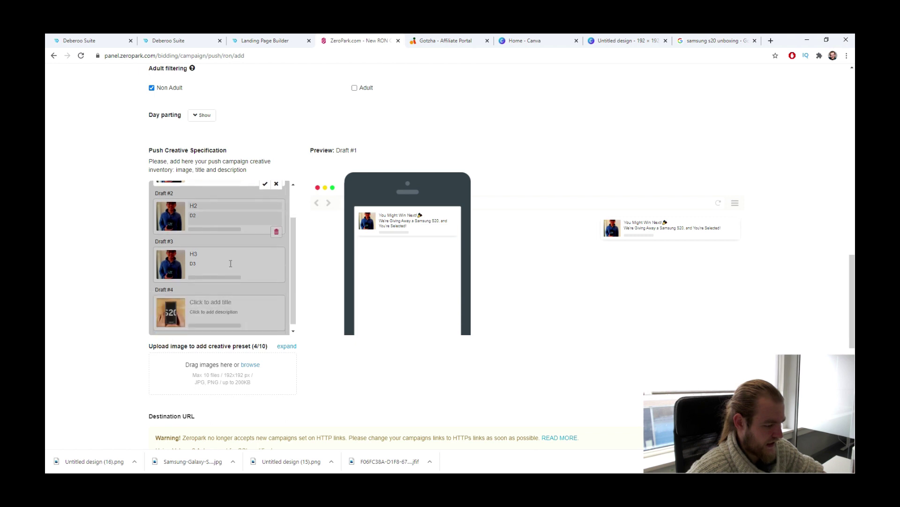
pyautogui.click(216, 300)
pyautogui.write('You Might Win Next!🎉')
# Copy Draft #1's description "We're Giving Away a Samsung S20, and You're Selected!" into Draft #4
pyautogui.scroll(3, 221, 263)
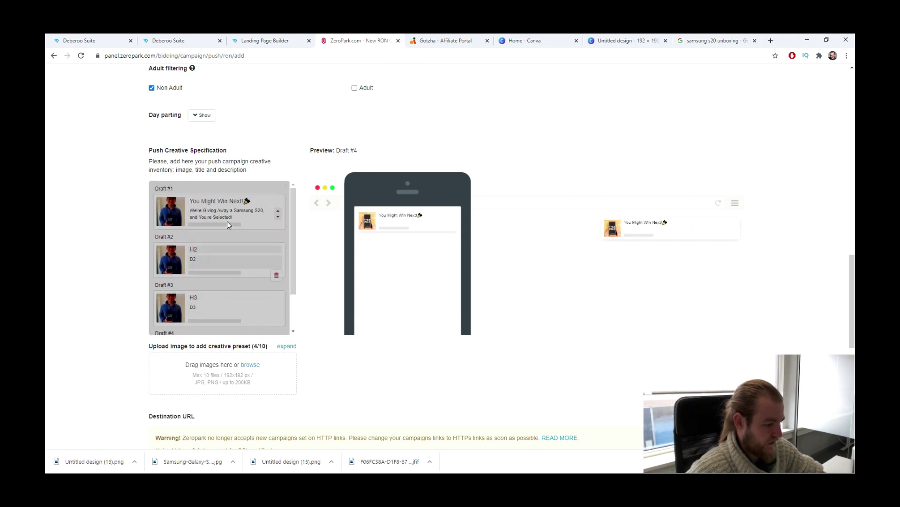
pyautogui.click(227, 221)
pyautogui.tripleClick(230, 217)
pyautogui.hotkey('ctrl', 'c')
pyautogui.scroll(-2, 226, 281)
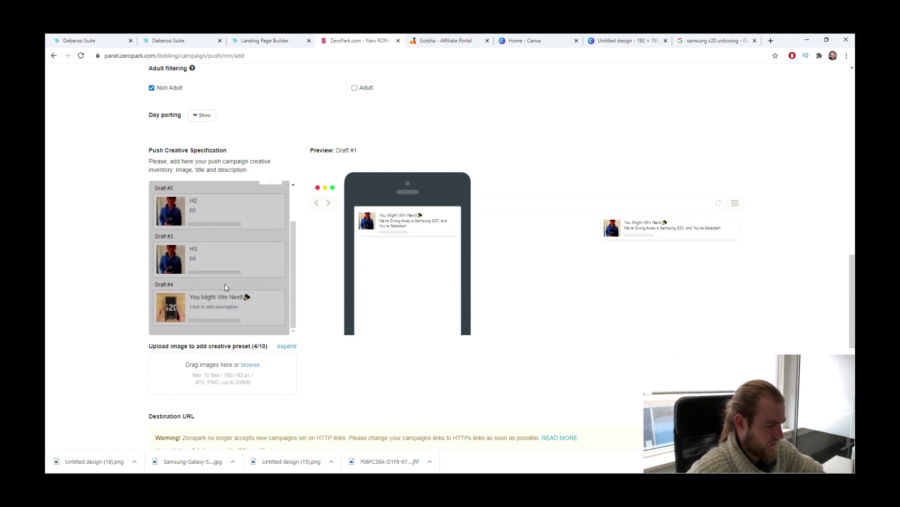
pyautogui.click(229, 308)
pyautogui.hotkey('ctrl', 'v')
pyautogui.click(124, 323)
# Add two more creatives from Untitled design (16).png
pyautogui.scroll(-3, 127, 319)
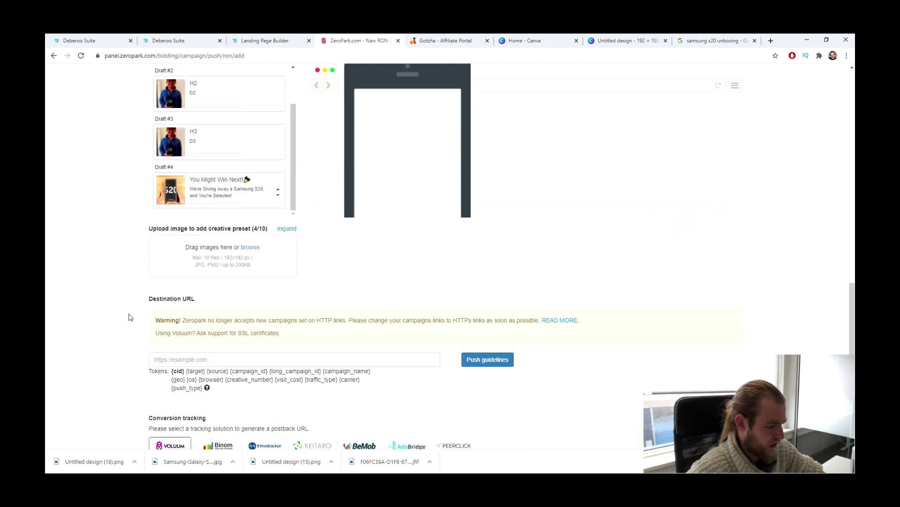
pyautogui.moveTo(96, 461); pyautogui.dragTo(245, 225)
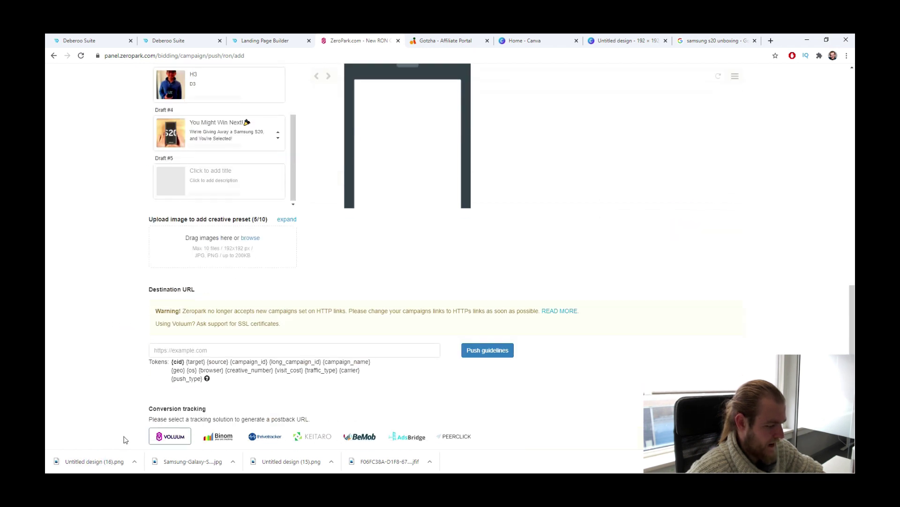
pyautogui.moveTo(114, 460); pyautogui.dragTo(241, 177)
# Give Draft #5 the title "H2" and the description "D2"
pyautogui.click(251, 121)
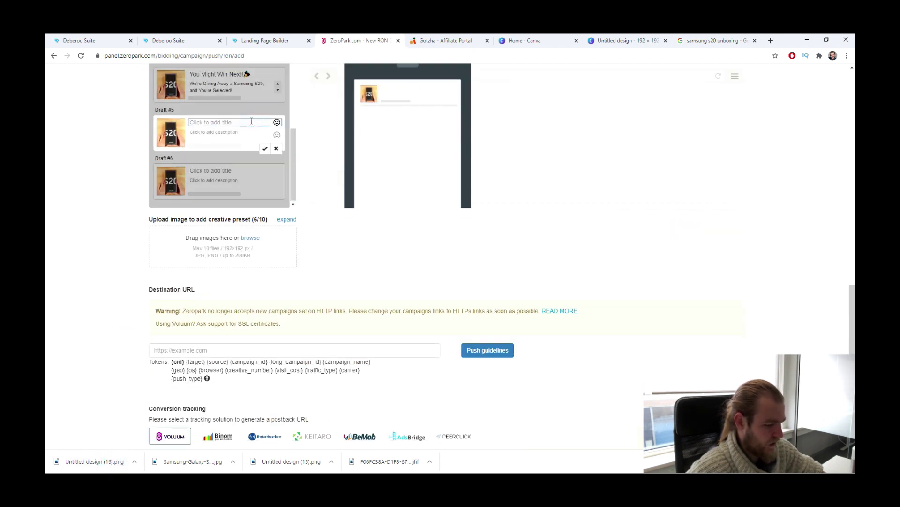
pyautogui.write('H2')
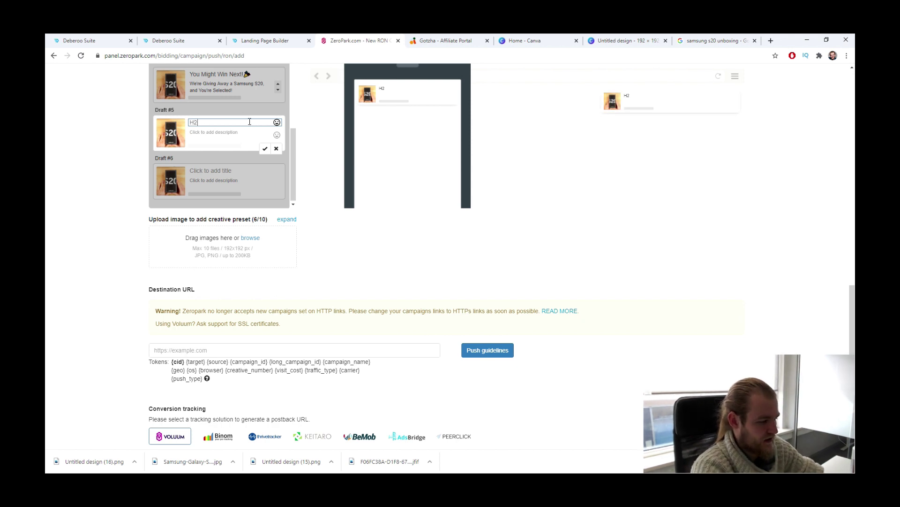
pyautogui.press('Tab')
pyautogui.write('D2')
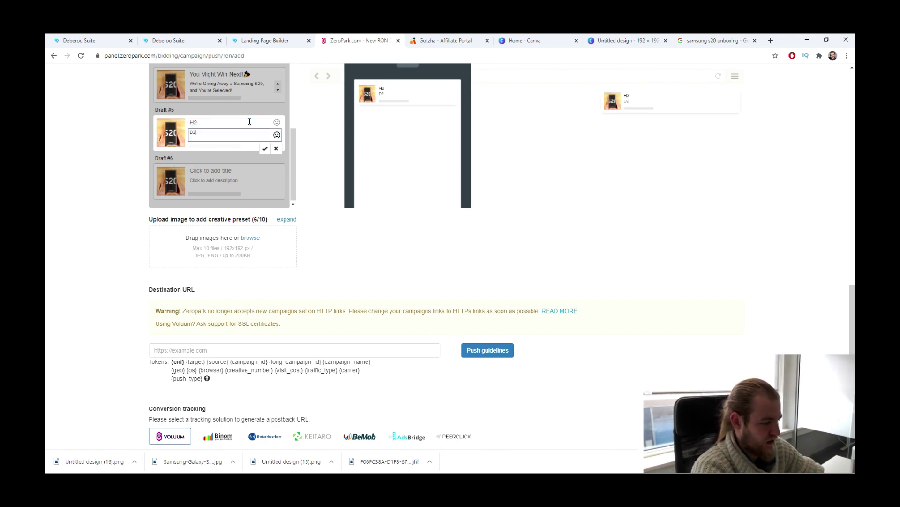
# Give Draft #6 the title "H3" and the description "D3"
pyautogui.press('Tab')
pyautogui.write('H3')
pyautogui.press('Tab')
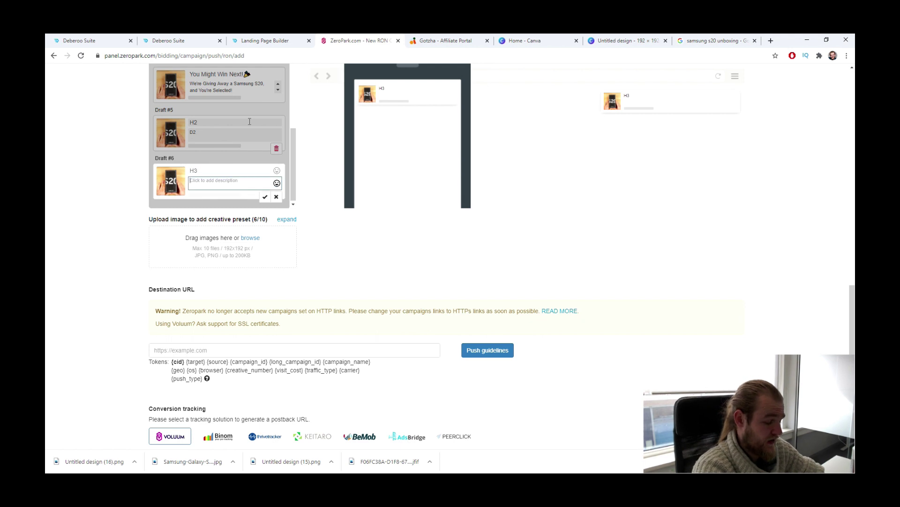
pyautogui.write('D3')
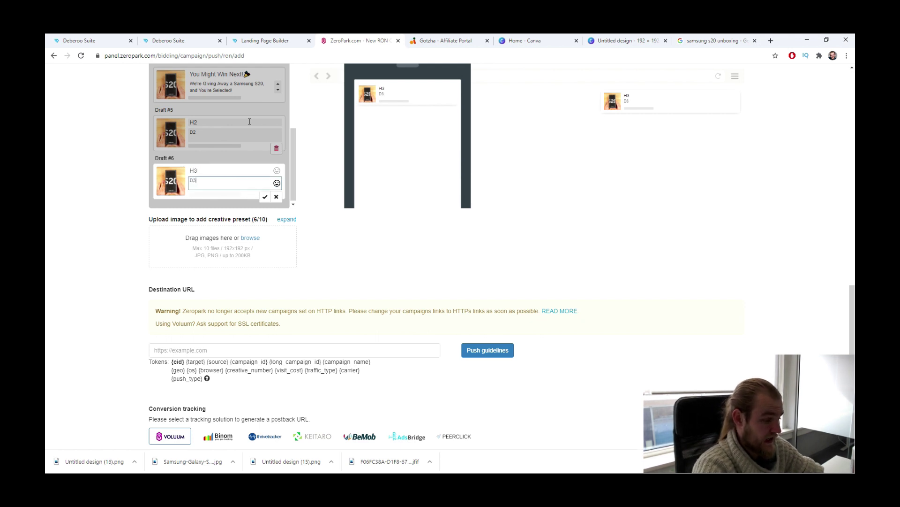
pyautogui.click(108, 181)
# Review the creative drafts with both images, and the destination URL and conversion tracking settings below them
pyautogui.scroll(4, 107, 181)
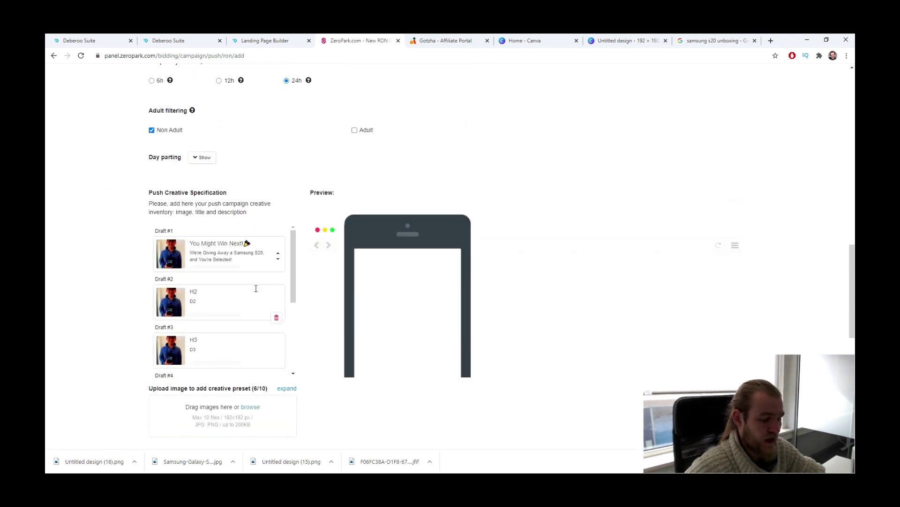
pyautogui.scroll(-2, 247, 290)
pyautogui.scroll(3, 246, 290)
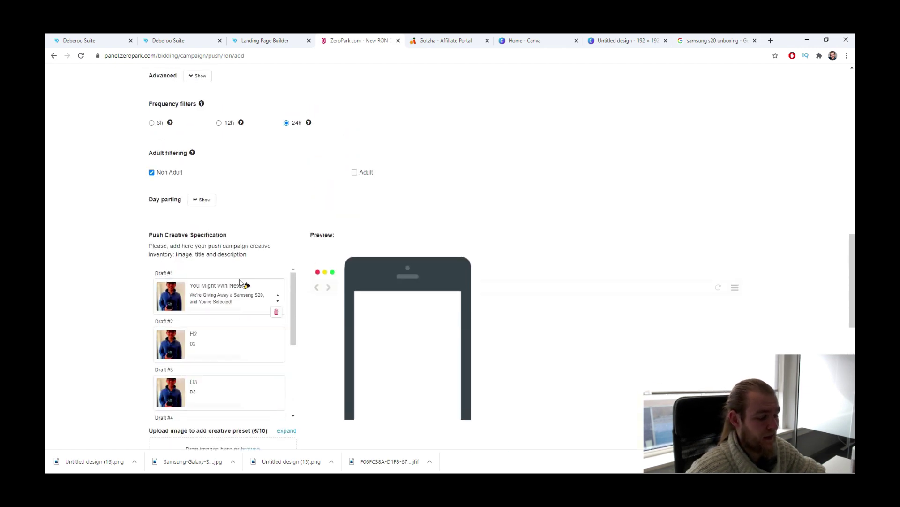
pyautogui.scroll(-8, 44, 245)
pyautogui.scroll(6, 51, 246)
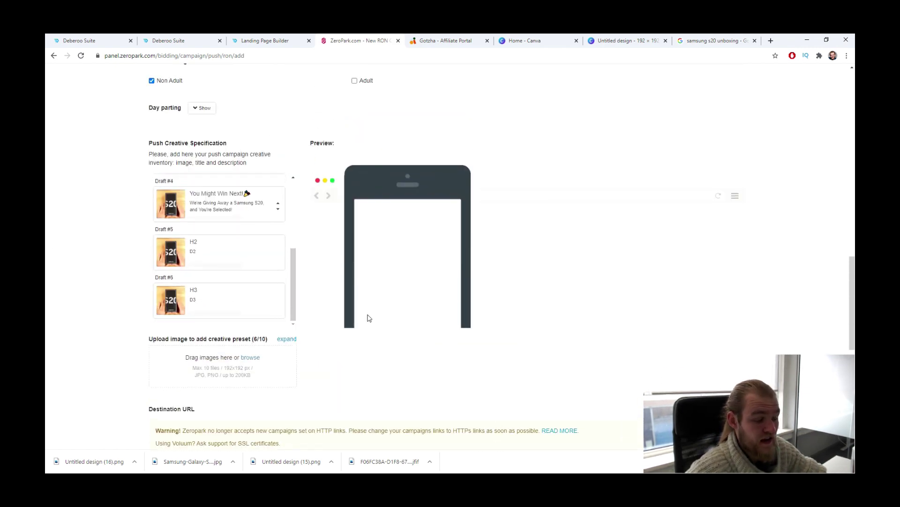
pyautogui.scroll(-5, 368, 316)
pyautogui.scroll(6, 418, 307)
pyautogui.scroll(2, 214, 281)
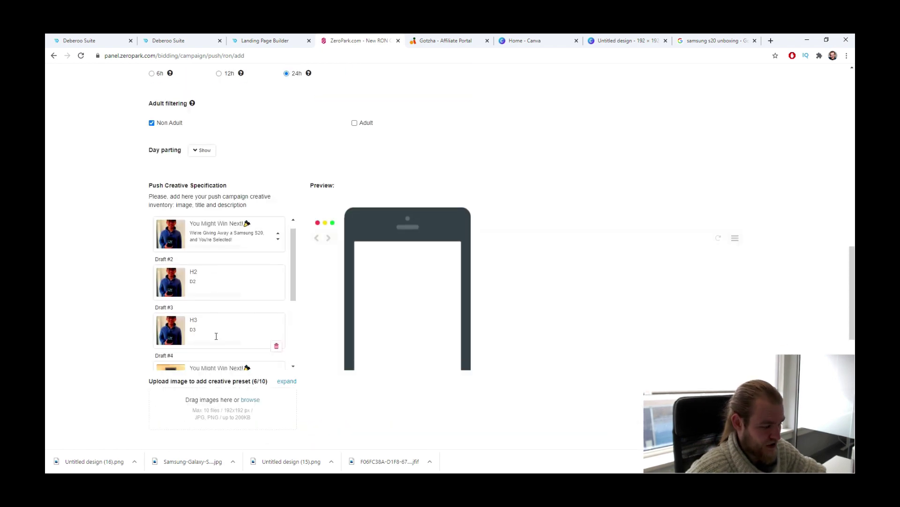
pyautogui.click(218, 338)
pyautogui.scroll(-7, 388, 329)
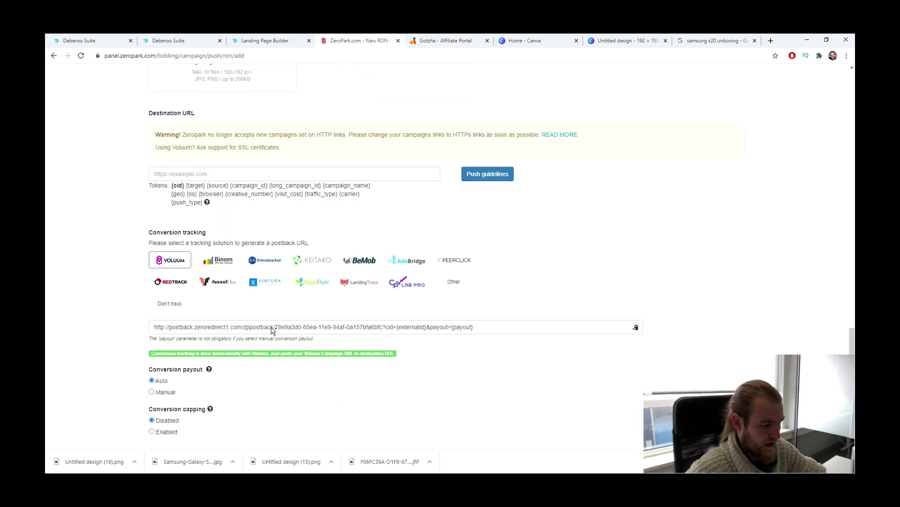
pyautogui.scroll(4, 444, 241)
pyautogui.scroll(-2, 514, 229)
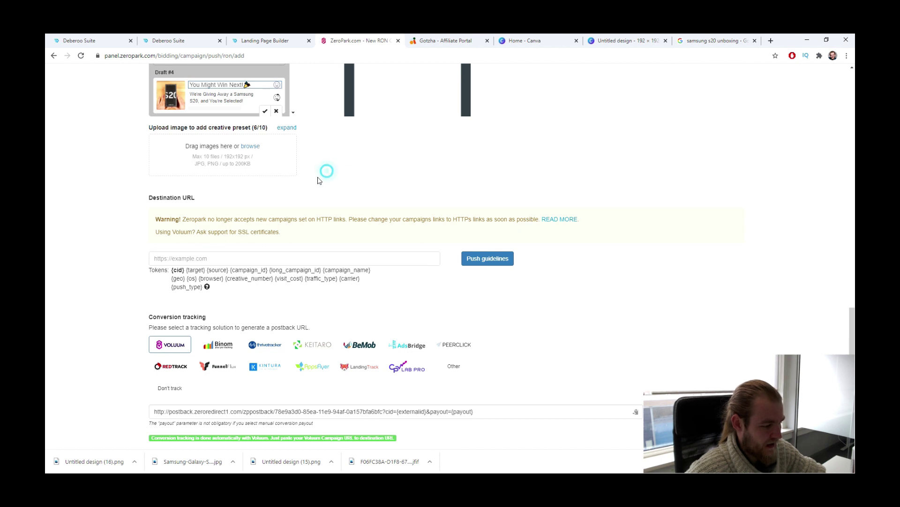
pyautogui.scroll(-1, 326, 175)
# Copy the campaign URL from the Deberoo tracker and paste it as the ZeroPark destination URL
pyautogui.click(253, 218)
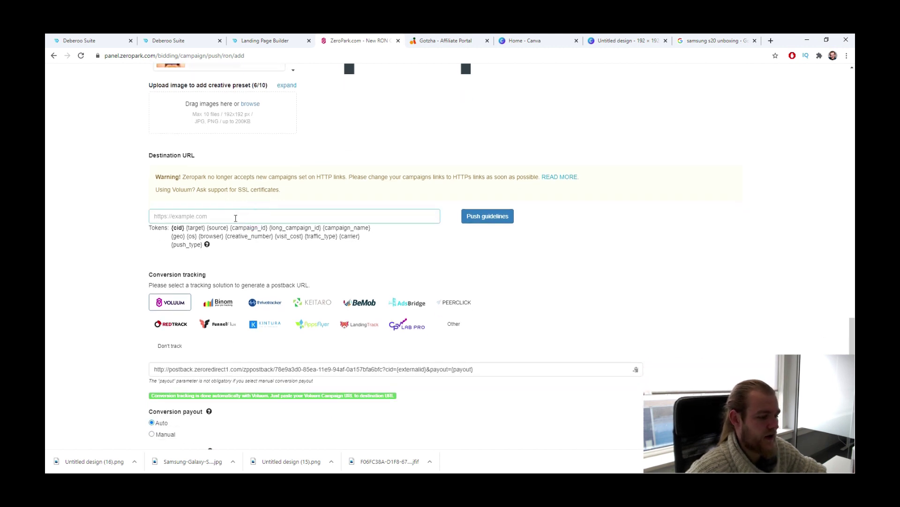
pyautogui.click(174, 40)
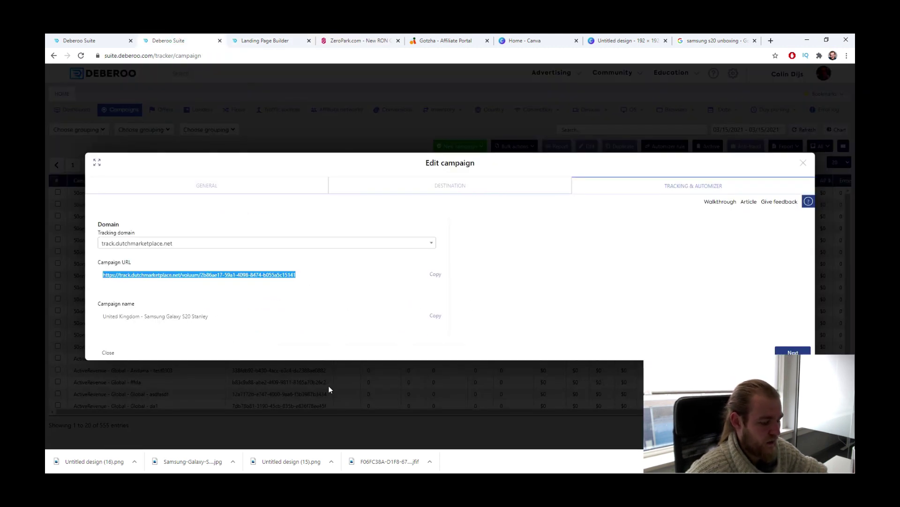
pyautogui.hotkey('ctrl', 'c')
pyautogui.click(356, 41)
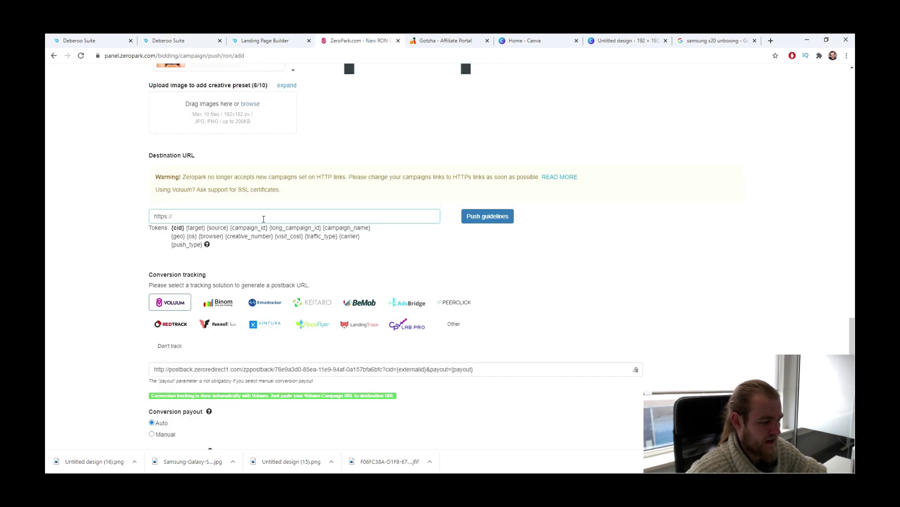
pyautogui.hotkey('ctrl', 'v')
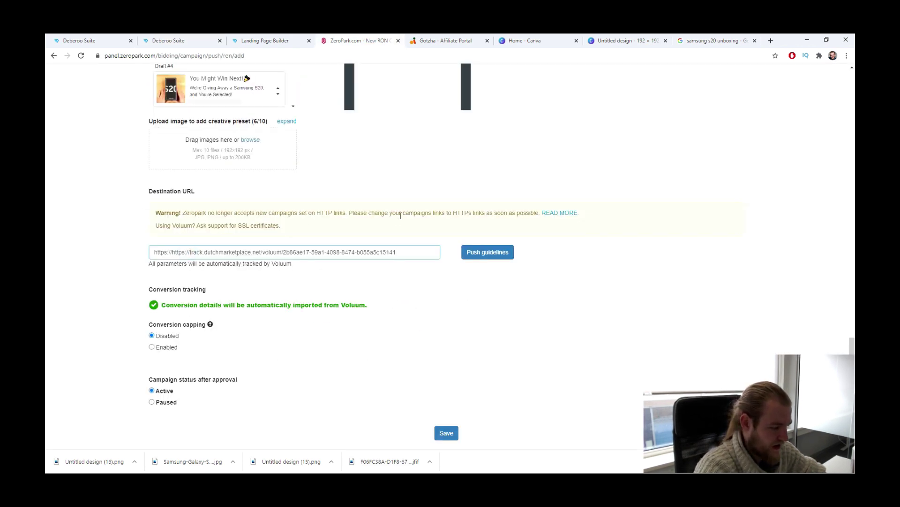
pyautogui.press('BackSpace')
pyautogui.press('BackSpace')
pyautogui.press('BackSpace')
pyautogui.press('BackSpace')
pyautogui.press('BackSpace')
pyautogui.press('BackSpace')
pyautogui.press('BackSpace')
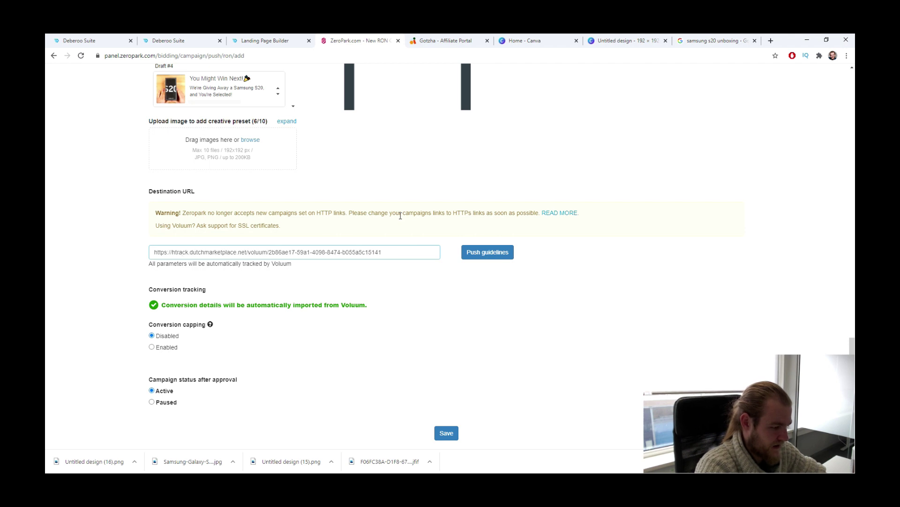
pyautogui.press('BackSpace')
pyautogui.click(441, 305)
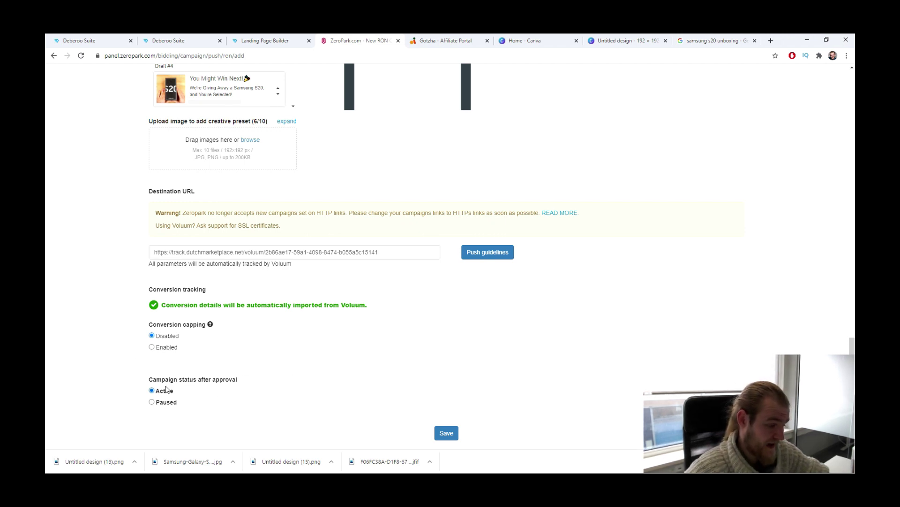
# Set the campaign status after approval to Paused and save the campaign
pyautogui.moveTo(167, 387); pyautogui.dragTo(221, 409)
pyautogui.click(152, 402)
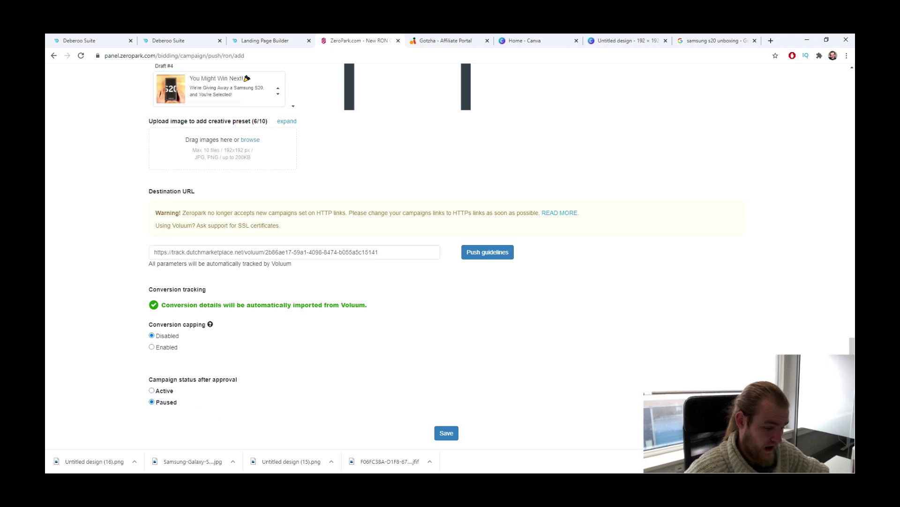
pyautogui.click(846, 461)
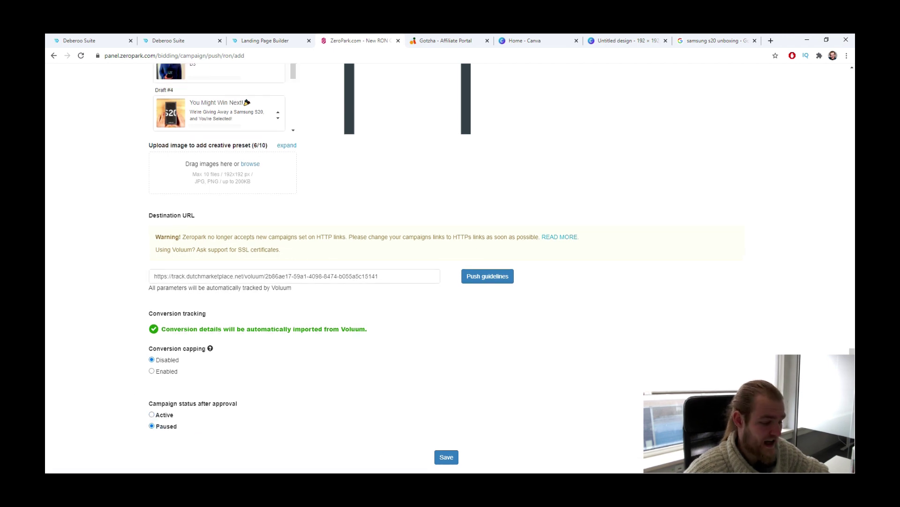
pyautogui.click(446, 457)
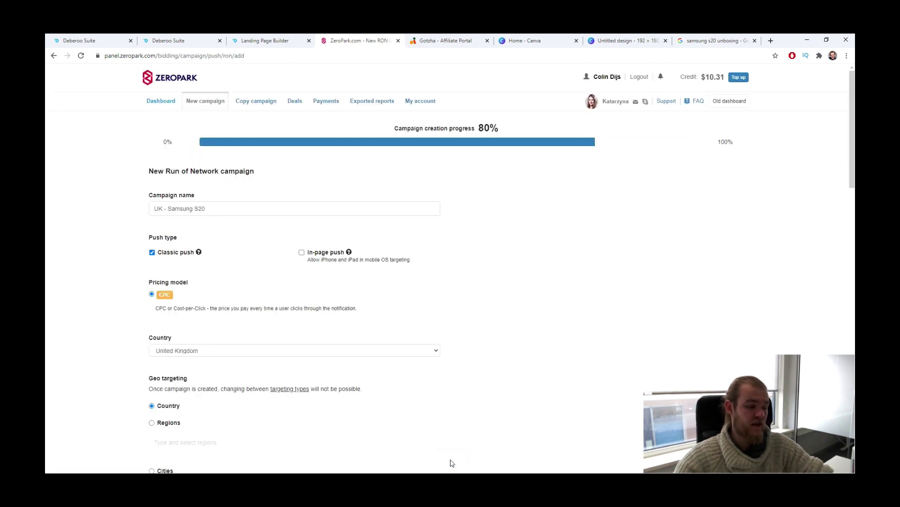